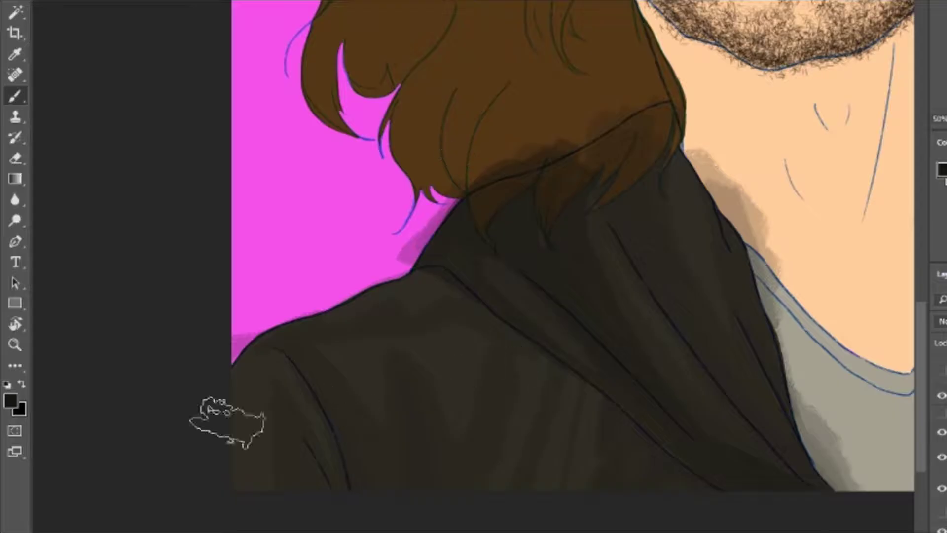
Brush soft dark shadows along the folds of the jacket's shoulder, sleeve and collar on the portrait's left side.
{"action": "left_click_drag", "start_coordinate": [471, 456], "coordinate": [511, 443]}
{"action": "key", "text": "ctrl+plus"}
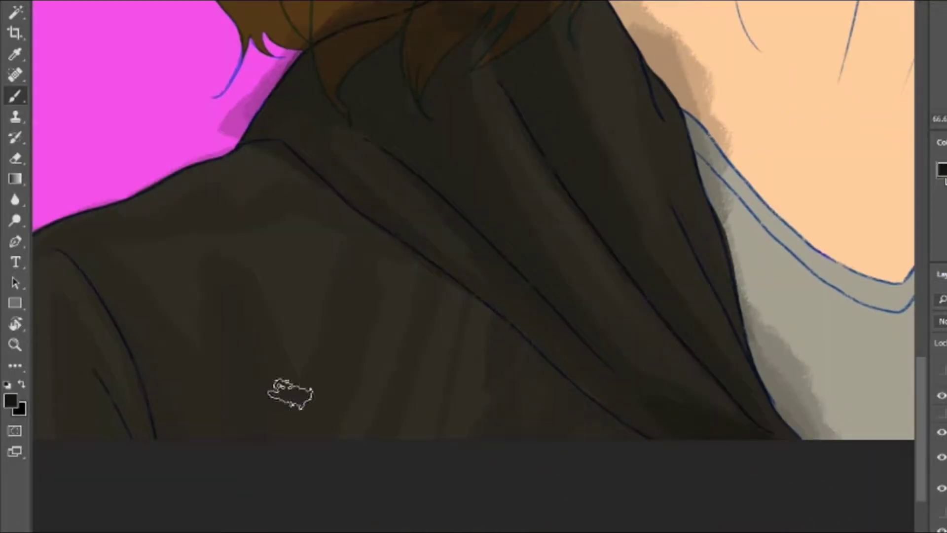
{"action": "left_click_drag", "start_coordinate": [567, 421], "coordinate": [296, 376]}
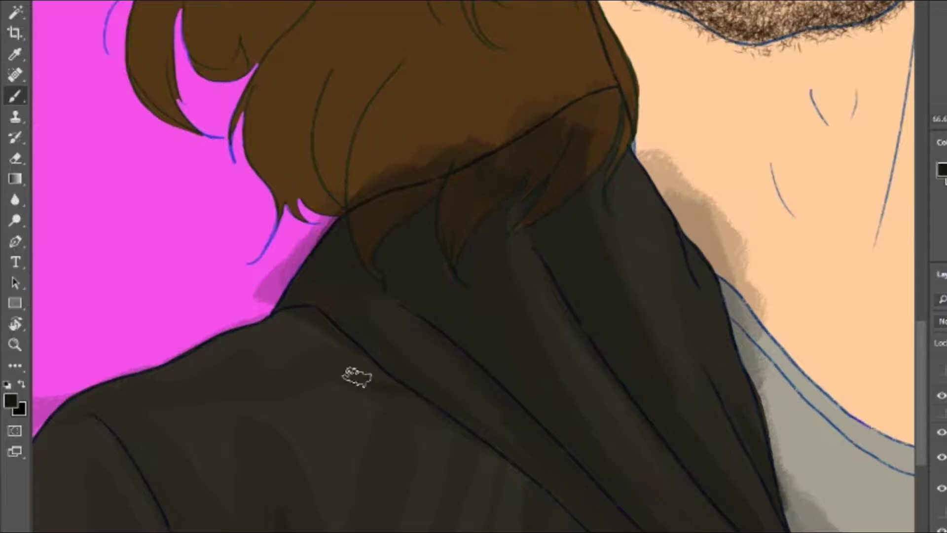
{"action": "key", "text": "ctrl+0"}
{"action": "key", "text": "ctrl+plus"}
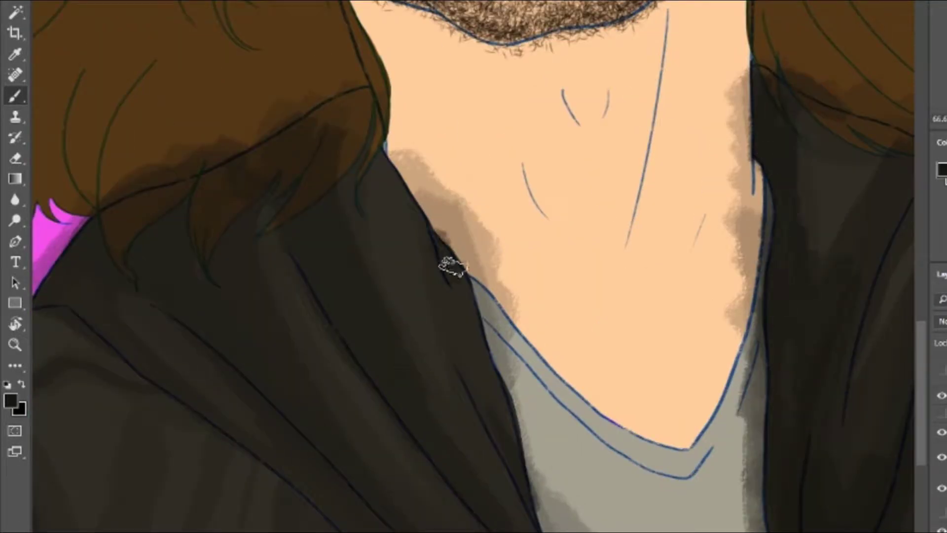
{"action": "left_click_drag", "start_coordinate": [477, 375], "coordinate": [629, 380]}
{"action": "key", "text": "ctrl+0"}
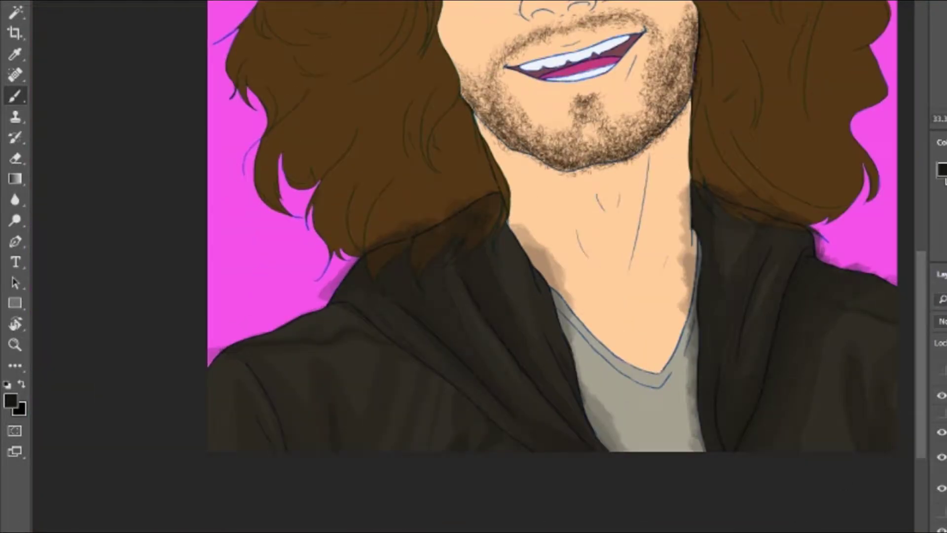
{"action": "key", "text": "ctrl+plus"}
{"action": "left_click_drag", "start_coordinate": [272, 530], "coordinate": [439, 425]}
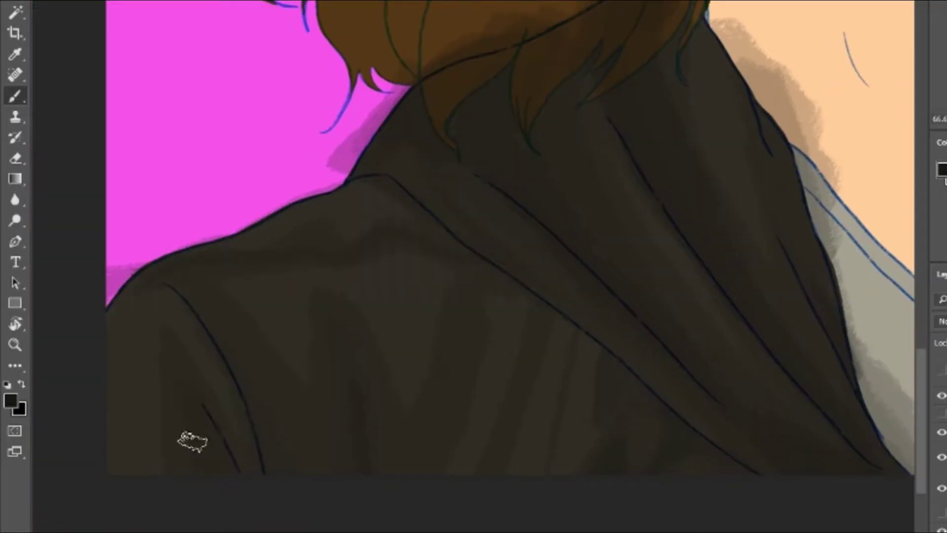
Continue the dark fold shading on the jacket's lapel and shoulder on the portrait's right side.
{"action": "left_click_drag", "start_coordinate": [671, 290], "coordinate": [576, 369]}
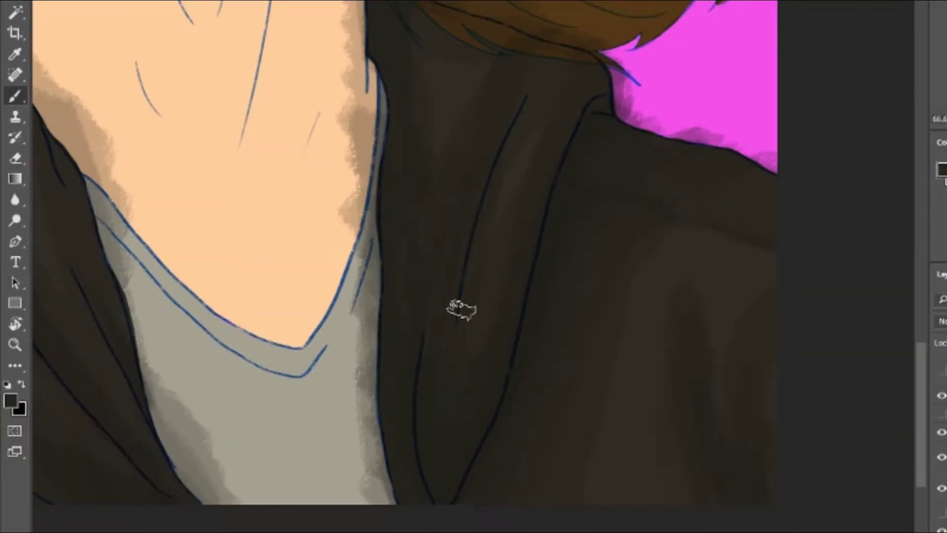
{"action": "left_click_drag", "start_coordinate": [430, 312], "coordinate": [442, 318]}
{"action": "left_click_drag", "start_coordinate": [560, 328], "coordinate": [583, 502]}
{"action": "key", "text": "ctrl+0"}
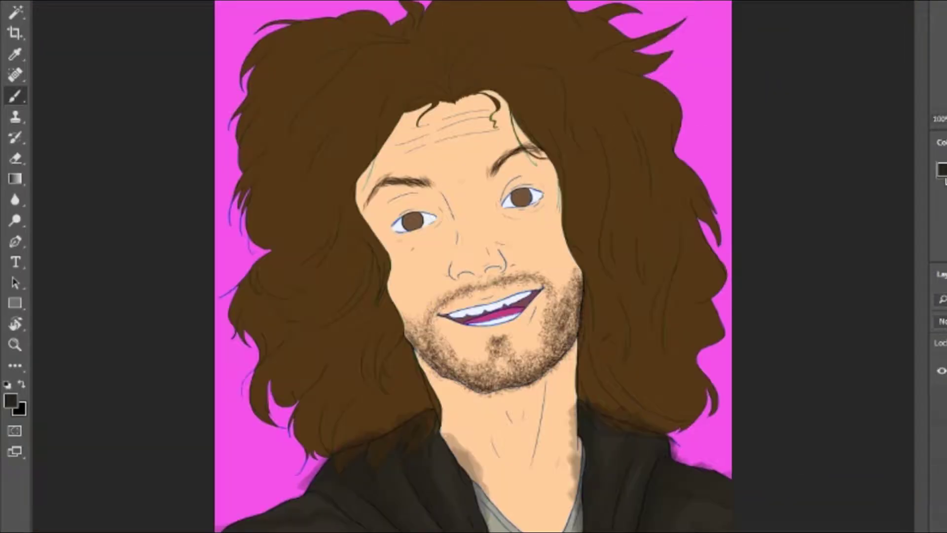
Select the grey shirt area, sample a darker grey and brush a shadow beneath the V-neckline.
{"action": "scroll", "coordinate": [493, 518], "scroll_direction": "up", "scroll_amount": 3}
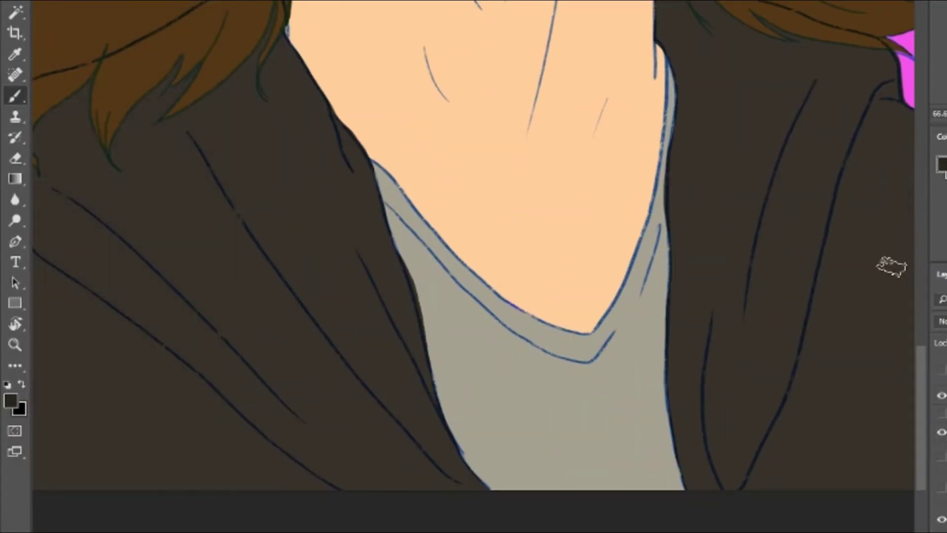
{"action": "left_click_drag", "start_coordinate": [677, 279], "coordinate": [635, 393]}
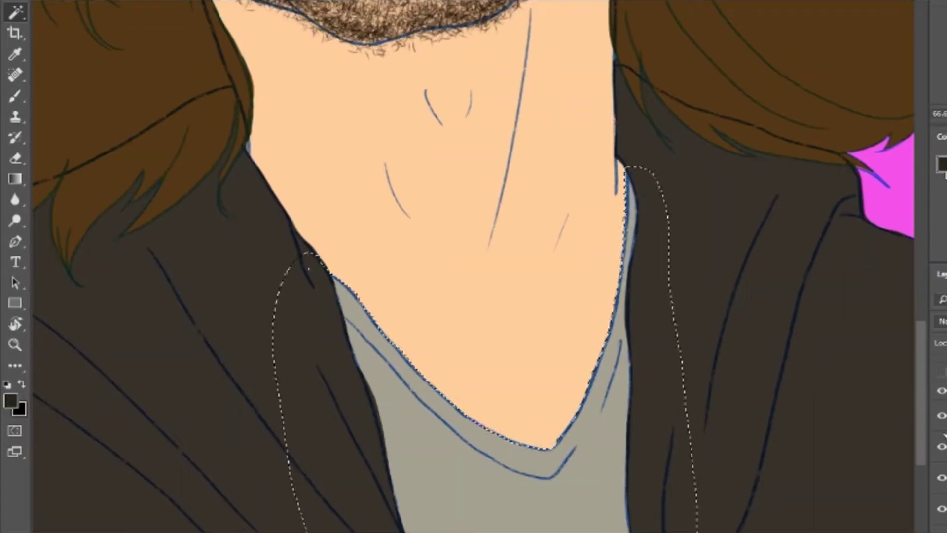
{"action": "key", "text": "b"}
{"action": "scroll", "coordinate": [767, 290], "scroll_direction": "down", "scroll_amount": 3}
{"action": "left_click", "coordinate": [698, 284], "text": "alt"}
{"action": "left_click_drag", "start_coordinate": [728, 158], "coordinate": [701, 296]}
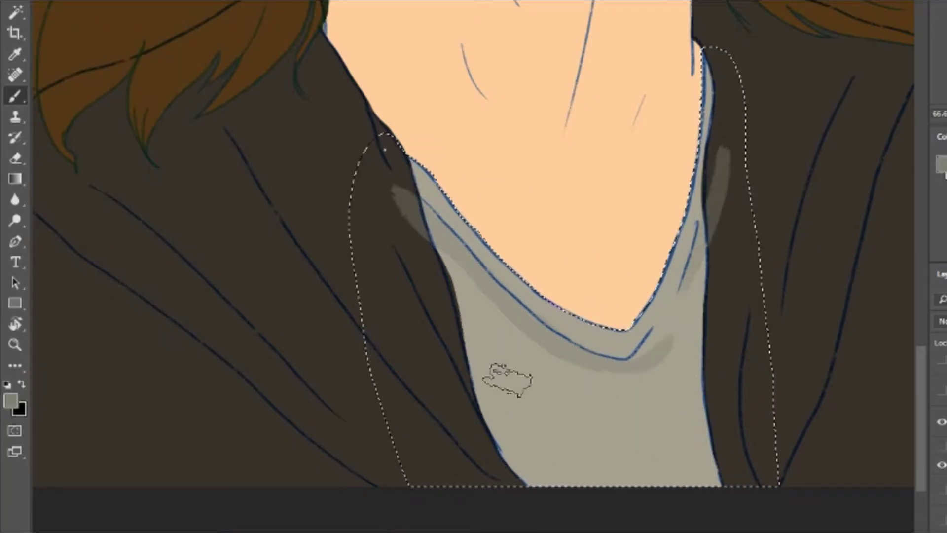
Brush grey shadows down both sides of the shirt beside the jacket edges and blend lighter grey into the middle.
{"action": "left_click_drag", "start_coordinate": [508, 379], "coordinate": [444, 276]}
{"action": "left_click_drag", "start_coordinate": [711, 444], "coordinate": [698, 315]}
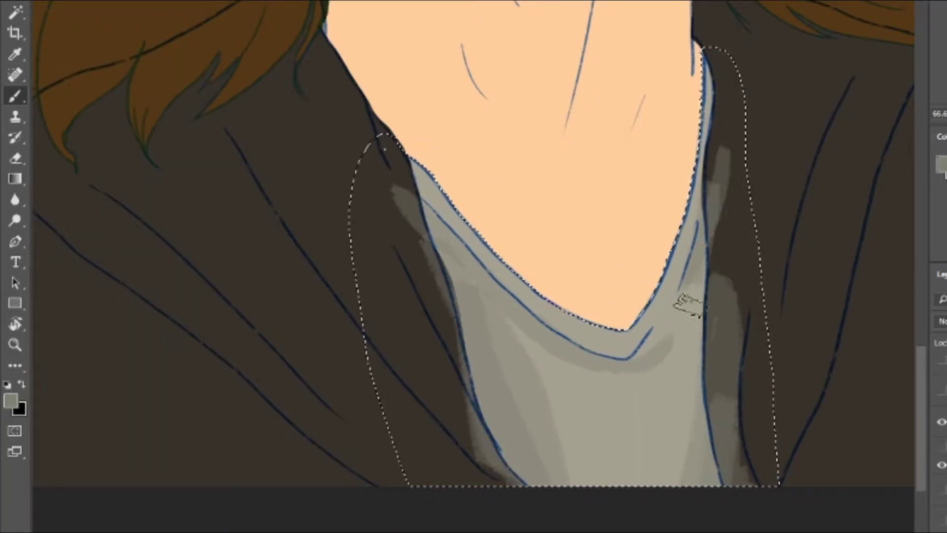
{"action": "left_click", "coordinate": [597, 414], "text": "alt"}
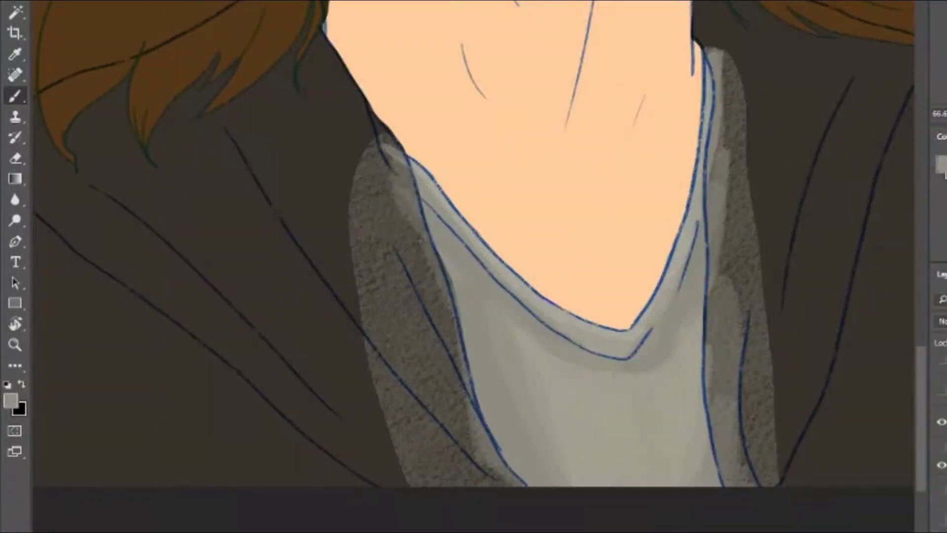
{"action": "left_click_drag", "start_coordinate": [844, 146], "coordinate": [878, 352]}
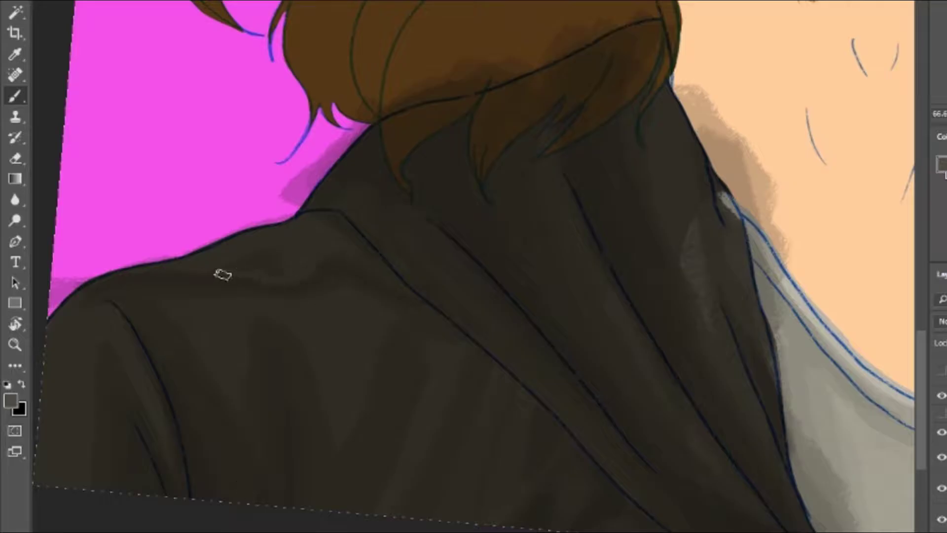
Try light highlight strokes along the jacket's shoulder fold and sleeve, and undo them.
{"action": "left_click_drag", "start_coordinate": [395, 252], "coordinate": [560, 417]}
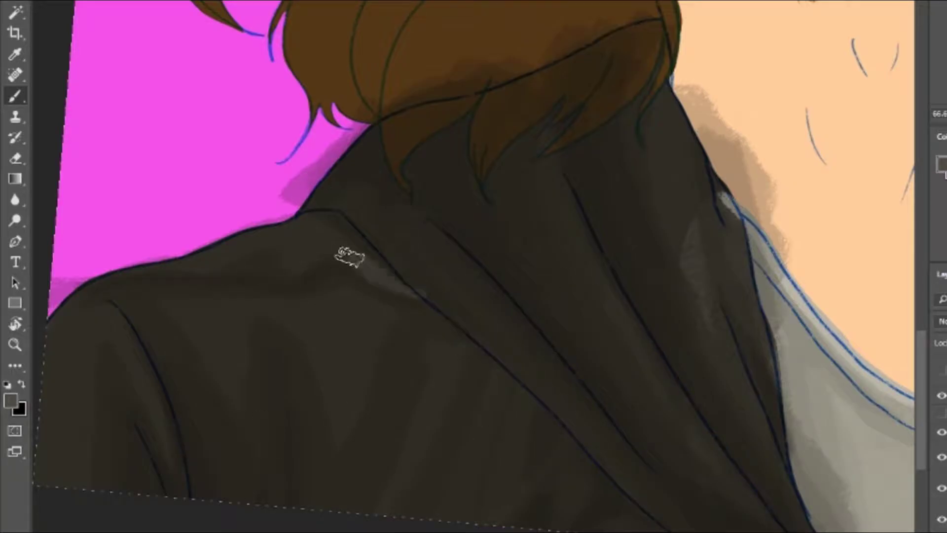
{"action": "key", "text": "ctrl+z"}
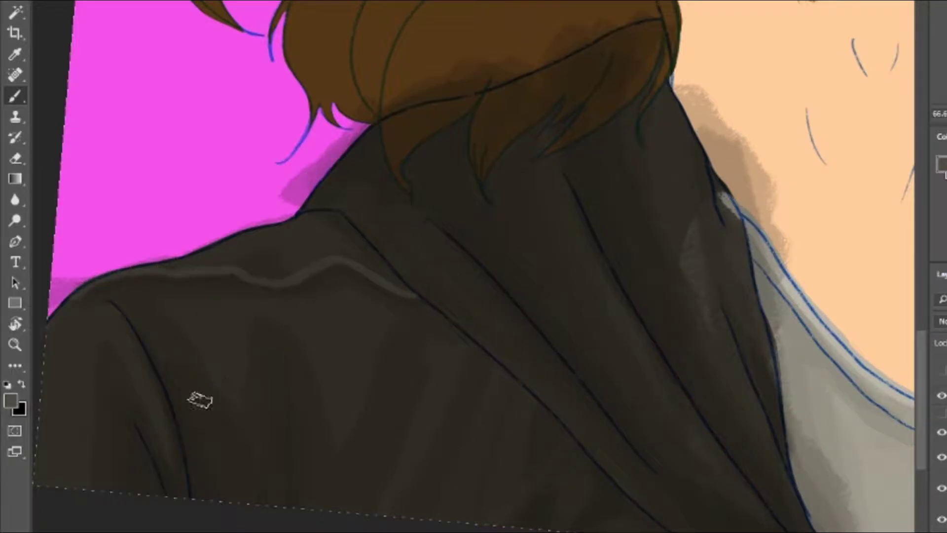
{"action": "left_click_drag", "start_coordinate": [200, 400], "coordinate": [180, 377]}
{"action": "left_click_drag", "start_coordinate": [148, 335], "coordinate": [127, 429]}
{"action": "left_click_drag", "start_coordinate": [124, 316], "coordinate": [143, 493]}
{"action": "key", "text": "ctrl+z"}
{"action": "key", "text": "ctrl+z"}
{"action": "key", "text": "ctrl+z"}
{"action": "key", "text": "ctrl+z"}
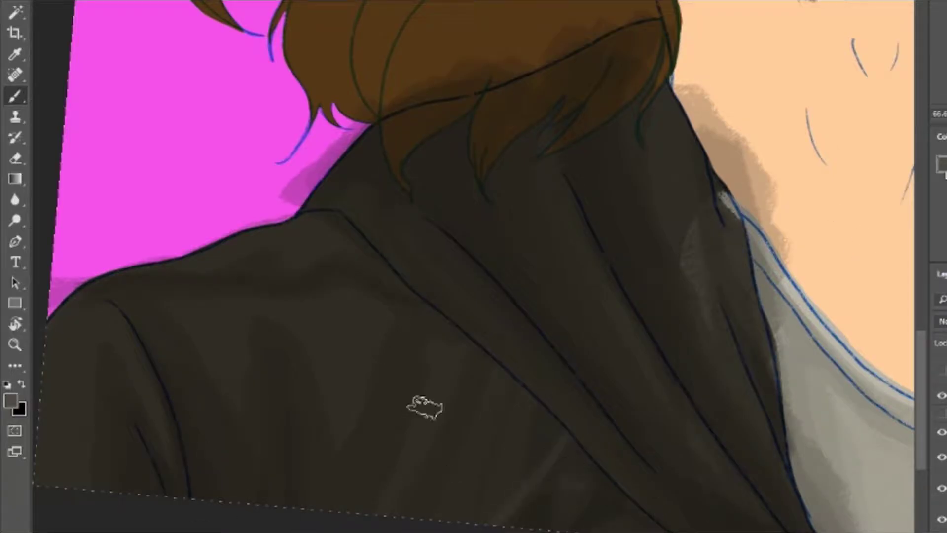
Try broad dark brown shading strokes over the hair from the forehead down the portrait's left side.
{"action": "key", "text": "h"}
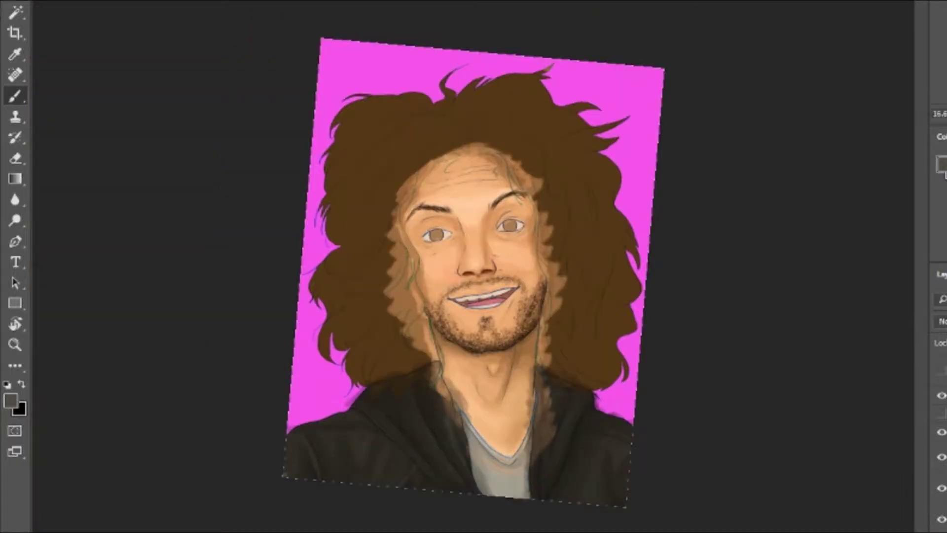
{"action": "scroll", "coordinate": [476, 286], "scroll_direction": "up", "scroll_amount": 3}
{"action": "scroll", "coordinate": [476, 246], "scroll_direction": "up", "scroll_amount": 5}
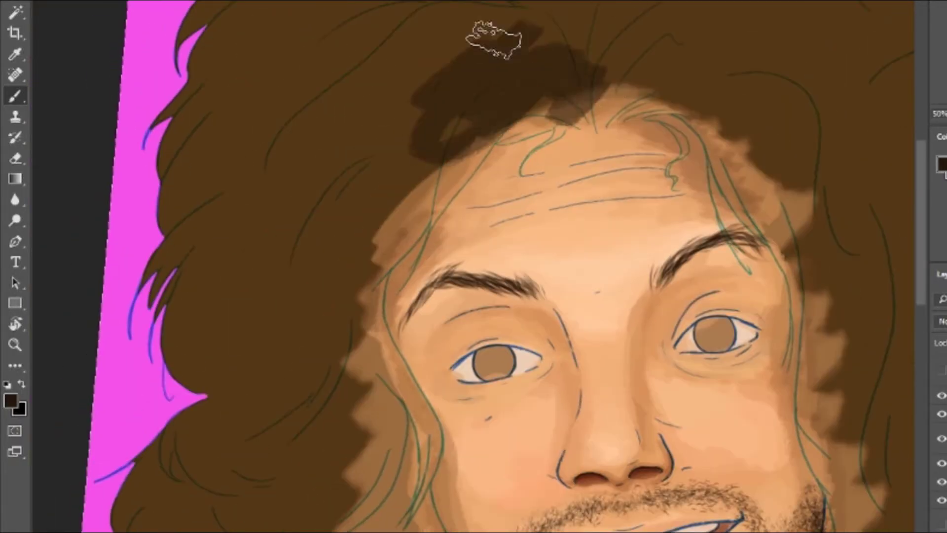
{"action": "mouse_move", "coordinate": [497, 32]}
{"action": "left_mouse_down"}
{"action": "mouse_move", "coordinate": [411, 84]}
{"action": "mouse_move", "coordinate": [338, 274]}
{"action": "mouse_move", "coordinate": [304, 318]}
{"action": "mouse_move", "coordinate": [290, 526]}
{"action": "mouse_move", "coordinate": [313, 497]}
{"action": "left_mouse_up"}
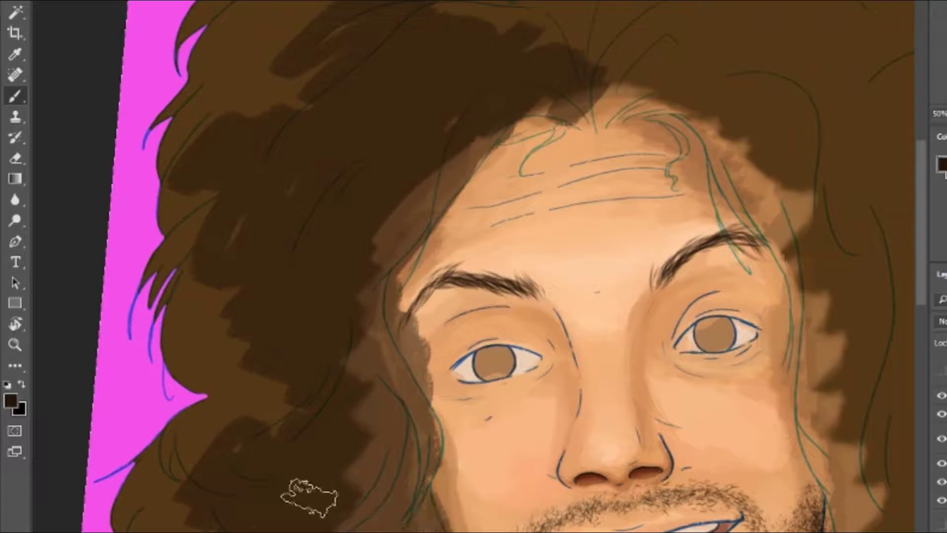
{"action": "scroll", "coordinate": [412, 336], "scroll_direction": "down", "scroll_amount": 5}
{"action": "scroll", "coordinate": [412, 335], "scroll_direction": "right", "scroll_amount": 2}
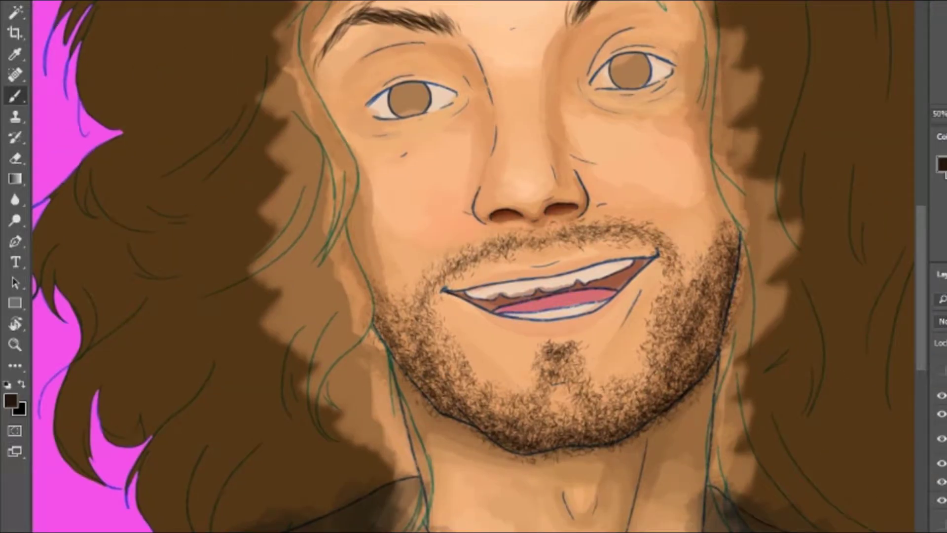
Check the curly hair in the reference photo and undo the last test stroke on the portrait.
{"action": "key", "text": "ctrl+Tab"}
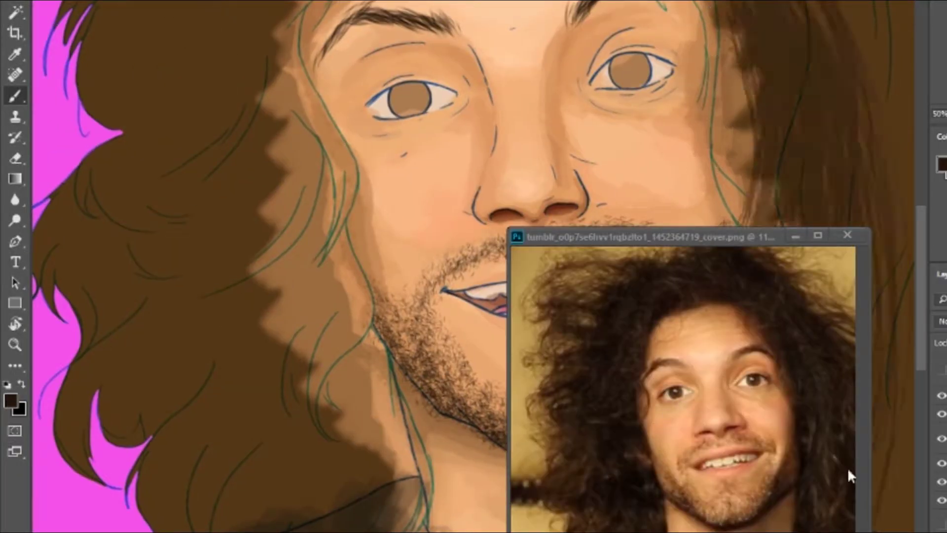
{"action": "key", "text": "ctrl+Tab"}
{"action": "scroll", "coordinate": [473, 266], "scroll_direction": "up", "scroll_amount": 5}
{"action": "key", "text": "alt"}
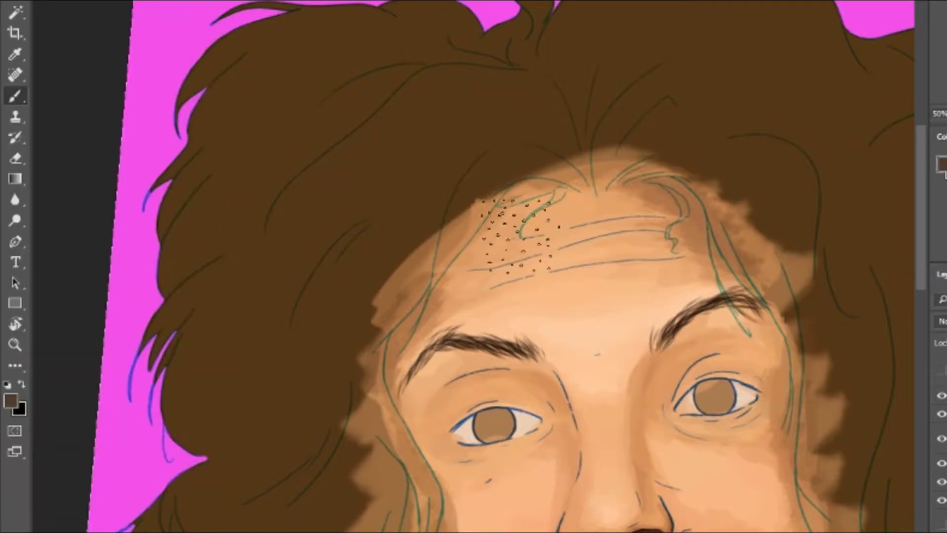
{"action": "key", "text": "ctrl+z"}
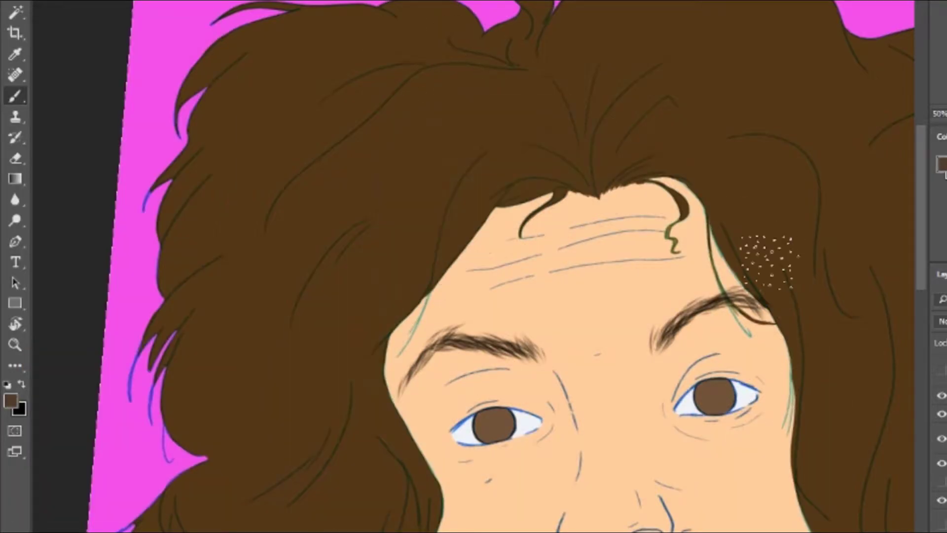
Switch to a lighter brown and brush fine hair strands around the forehead and down the portrait's left side.
{"action": "left_click", "coordinate": [634, 328], "text": "alt"}
{"action": "scroll", "coordinate": [634, 328], "scroll_direction": "down", "scroll_amount": 3}
{"action": "scroll", "coordinate": [570, 17], "scroll_direction": "up", "scroll_amount": 3}
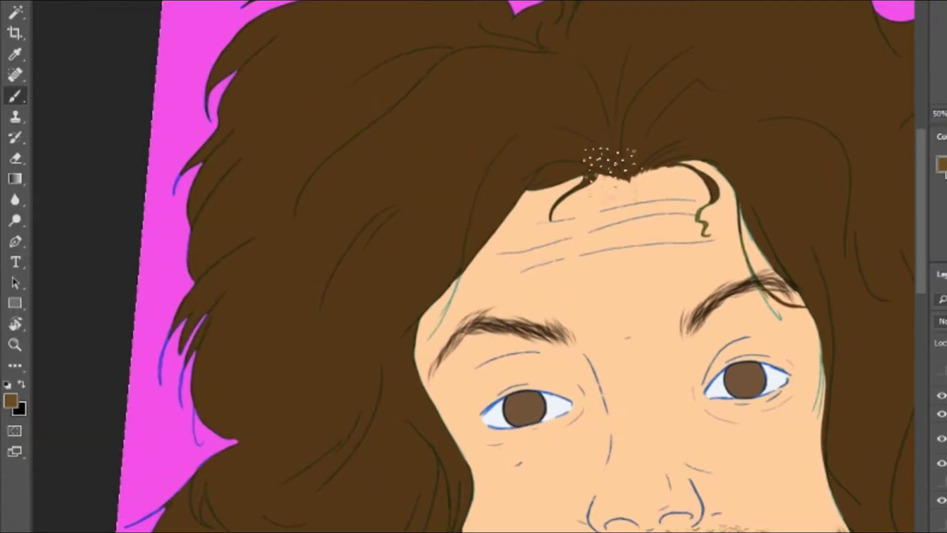
{"action": "mouse_move", "coordinate": [607, 160]}
{"action": "left_mouse_down"}
{"action": "mouse_move", "coordinate": [455, 165]}
{"action": "mouse_move", "coordinate": [602, 159]}
{"action": "mouse_move", "coordinate": [380, 225]}
{"action": "left_mouse_up"}
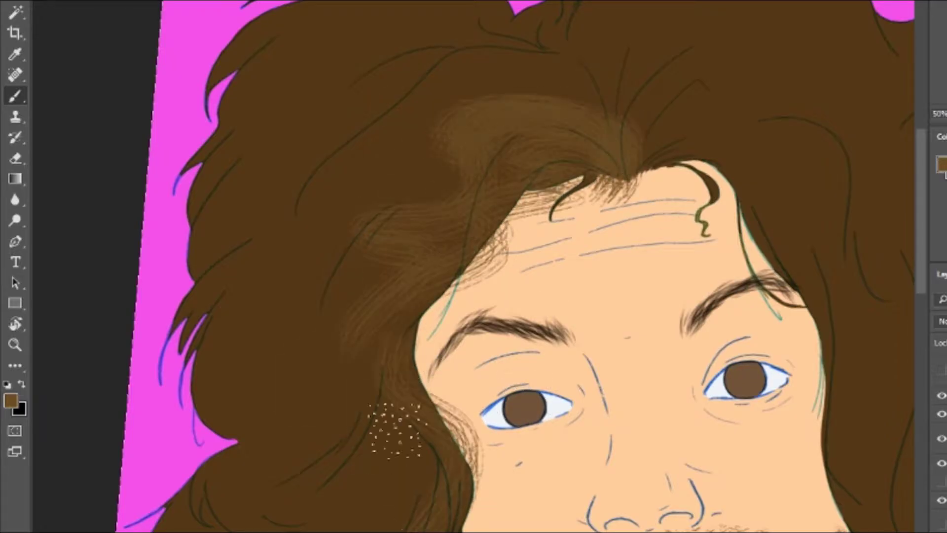
{"action": "scroll", "coordinate": [461, 328], "scroll_direction": "down", "scroll_amount": 10}
{"action": "scroll", "coordinate": [345, 99], "scroll_direction": "up", "scroll_amount": 3}
{"action": "mouse_move", "coordinate": [286, 129]}
{"action": "left_mouse_down"}
{"action": "mouse_move", "coordinate": [148, 232]}
{"action": "mouse_move", "coordinate": [158, 211]}
{"action": "mouse_move", "coordinate": [360, 380]}
{"action": "left_mouse_up"}
Brush the same lighter brown strands through the hair on the portrait's right side, down to the jacket.
{"action": "scroll", "coordinate": [360, 380], "scroll_direction": "down", "scroll_amount": 2}
{"action": "scroll", "coordinate": [359, 380], "scroll_direction": "right", "scroll_amount": 5}
{"action": "mouse_move", "coordinate": [557, 22]}
{"action": "left_mouse_down"}
{"action": "mouse_move", "coordinate": [637, 215]}
{"action": "mouse_move", "coordinate": [767, 258]}
{"action": "left_mouse_up"}
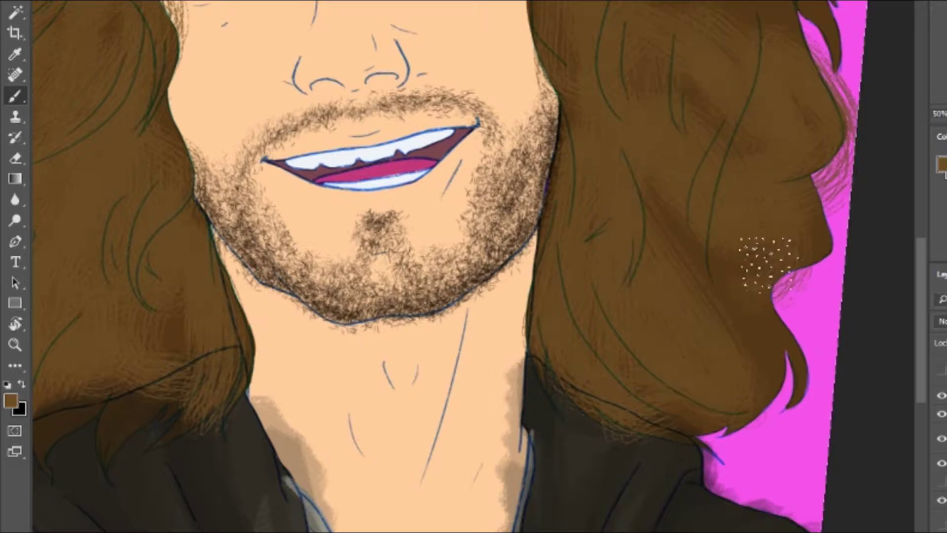
Fill the crown and upper-left hair with lighter brown strands, extending wispy strokes over the pink background.
{"action": "scroll", "coordinate": [768, 258], "scroll_direction": "up", "scroll_amount": 10}
{"action": "mouse_move", "coordinate": [726, 365]}
{"action": "left_mouse_down"}
{"action": "mouse_move", "coordinate": [482, 21]}
{"action": "mouse_move", "coordinate": [751, 391]}
{"action": "mouse_move", "coordinate": [740, 169]}
{"action": "mouse_move", "coordinate": [795, 111]}
{"action": "mouse_move", "coordinate": [190, 212]}
{"action": "left_mouse_up"}
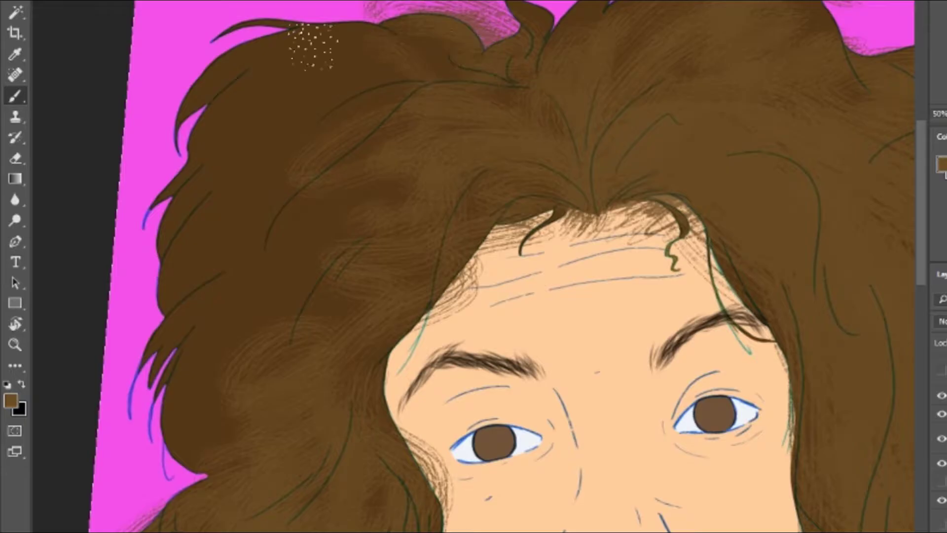
{"action": "mouse_move", "coordinate": [373, 42]}
{"action": "left_mouse_down"}
{"action": "mouse_move", "coordinate": [182, 466]}
{"action": "mouse_move", "coordinate": [345, 60]}
{"action": "left_mouse_up"}
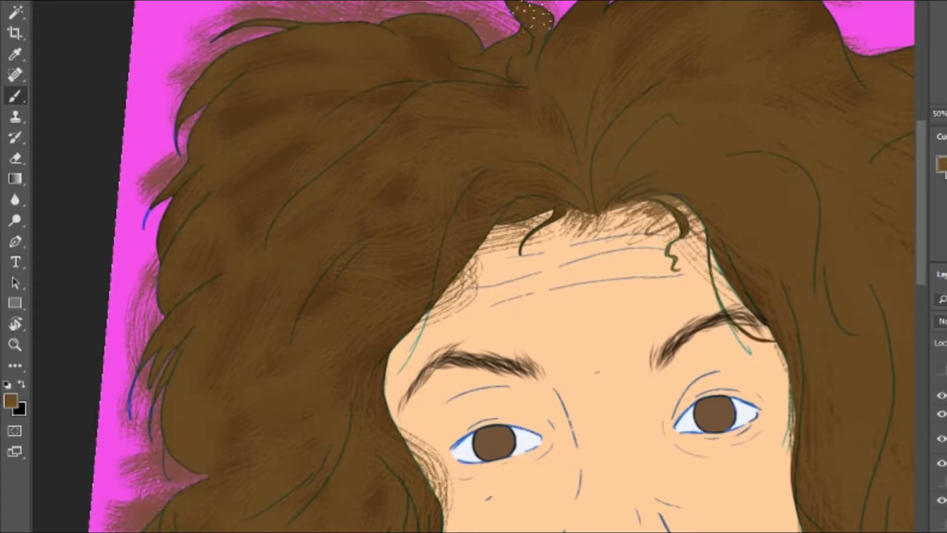
{"action": "scroll", "coordinate": [345, 59], "scroll_direction": "down", "scroll_amount": 5}
{"action": "scroll", "coordinate": [474, 49], "scroll_direction": "up", "scroll_amount": 5}
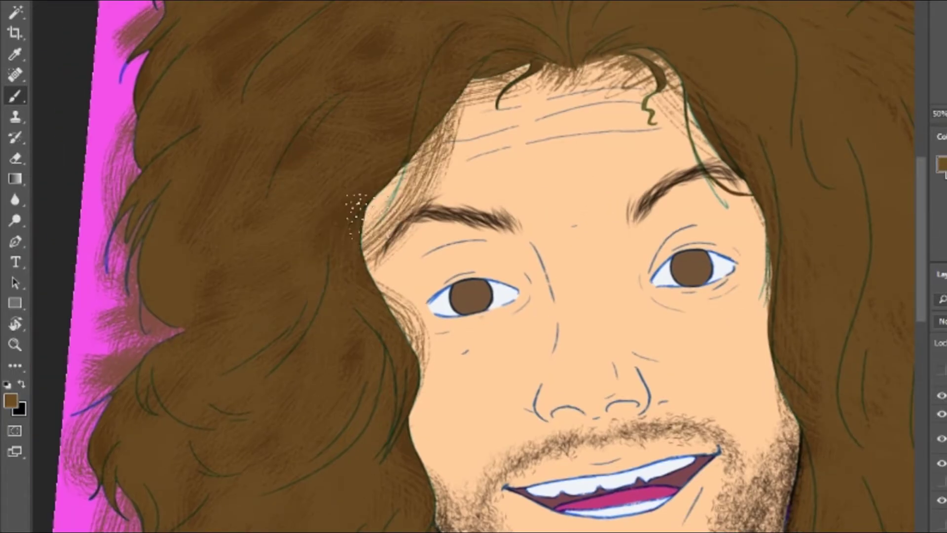
Brush darker brown shading into the curls on the portrait's left side to separate the locks.
{"action": "scroll", "coordinate": [333, 358], "scroll_direction": "down", "scroll_amount": 5}
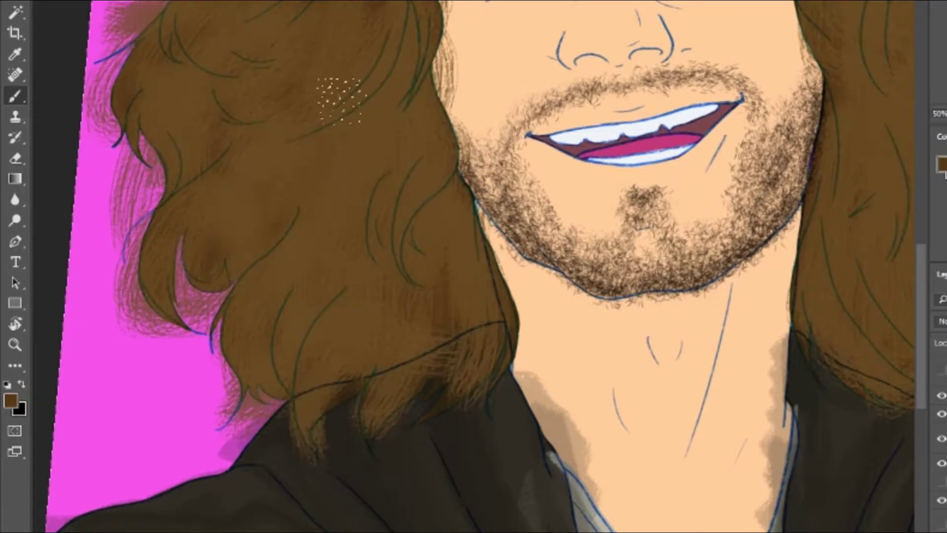
{"action": "mouse_move", "coordinate": [328, 95]}
{"action": "left_mouse_down"}
{"action": "mouse_move", "coordinate": [408, 313]}
{"action": "mouse_move", "coordinate": [390, 47]}
{"action": "left_mouse_up"}
{"action": "scroll", "coordinate": [390, 47], "scroll_direction": "up", "scroll_amount": 5}
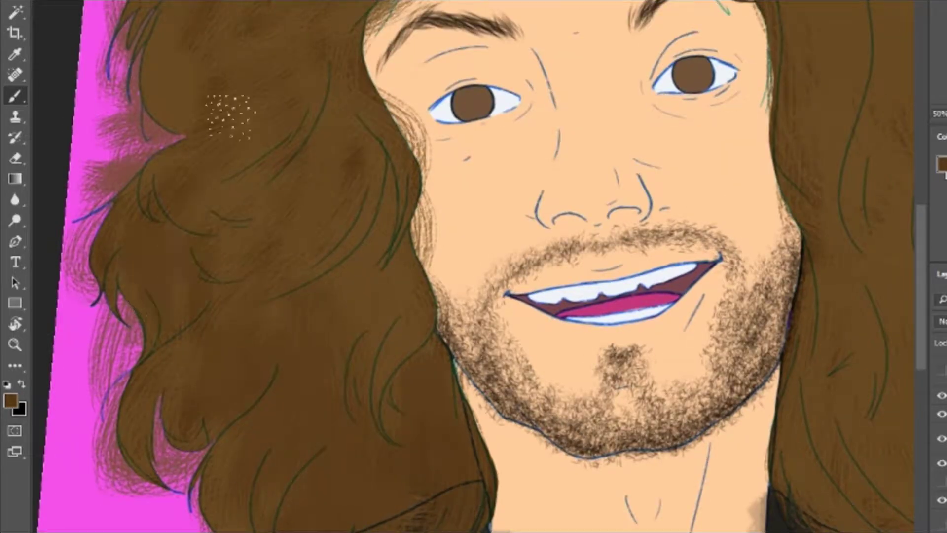
{"action": "mouse_move", "coordinate": [227, 110]}
{"action": "left_mouse_down"}
{"action": "mouse_move", "coordinate": [340, 221]}
{"action": "mouse_move", "coordinate": [409, 301]}
{"action": "left_mouse_up"}
{"action": "scroll", "coordinate": [313, 22], "scroll_direction": "up", "scroll_amount": 3}
Hide the line art and step back and forth through the recent hair strokes to compare the shading.
{"action": "left_click", "coordinate": [941, 415]}
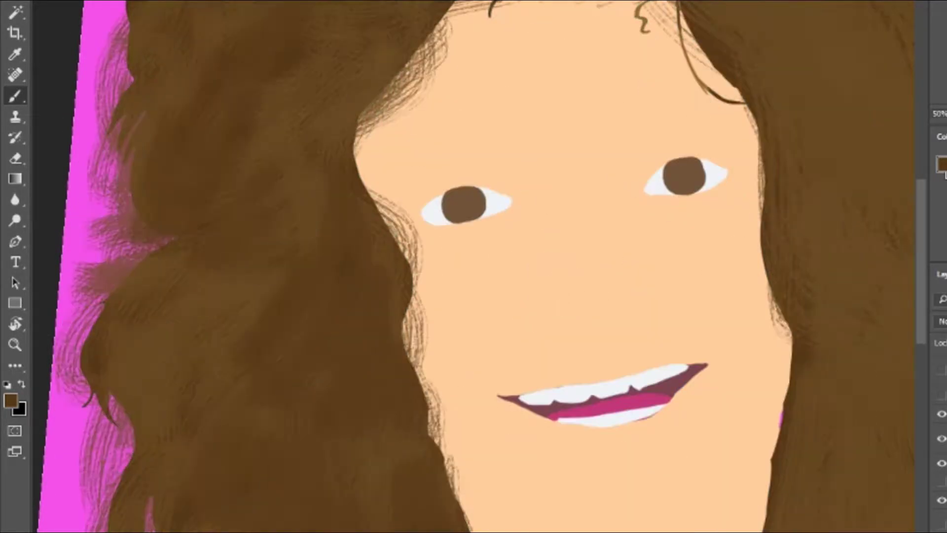
{"action": "key", "text": "ctrl+alt+z"}
{"action": "key", "text": "ctrl+alt+z"}
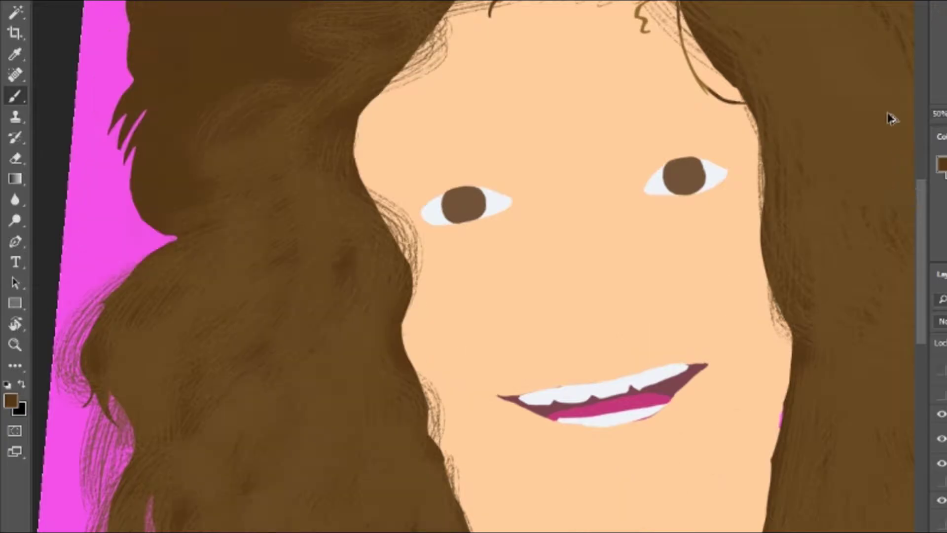
{"action": "key", "text": "ctrl+shift+z"}
{"action": "key", "text": "ctrl+shift+z"}
{"action": "key", "text": "e"}
{"action": "key", "text": "ctrl+alt+z"}
{"action": "key", "text": "ctrl+alt+z"}
{"action": "left_click_drag", "start_coordinate": [385, 409], "coordinate": [414, 386]}
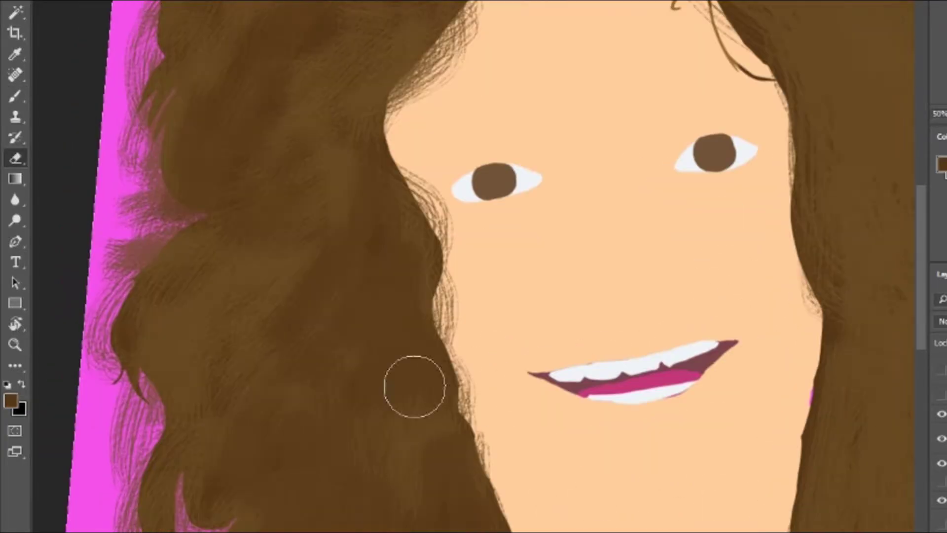
{"action": "scroll", "coordinate": [486, 74], "scroll_direction": "up", "scroll_amount": 3}
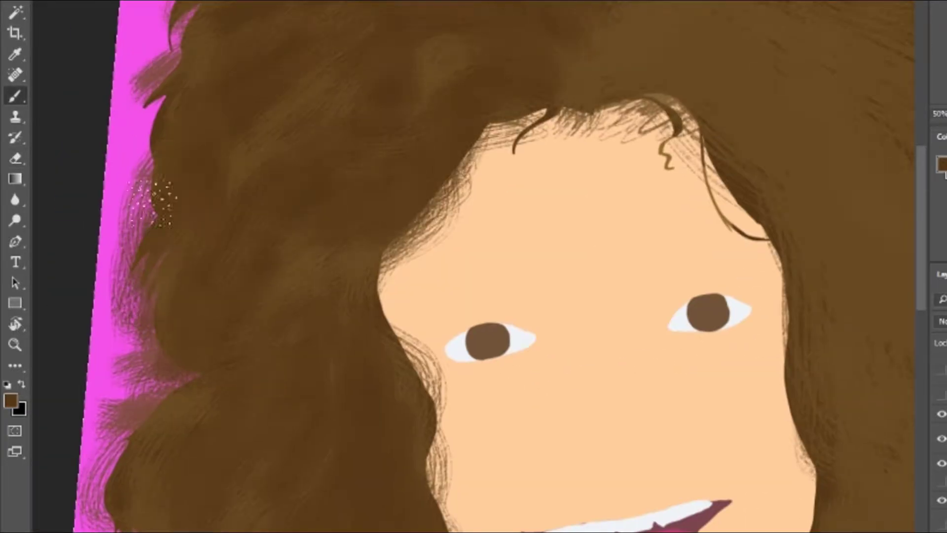
Brush darker brown shading over the crown and the curls on the portrait's right side, blending the lighter strands.
{"action": "scroll", "coordinate": [482, 180], "scroll_direction": "up", "scroll_amount": 3}
{"action": "mouse_move", "coordinate": [482, 180]}
{"action": "left_mouse_down"}
{"action": "mouse_move", "coordinate": [217, 281]}
{"action": "mouse_move", "coordinate": [256, 89]}
{"action": "mouse_move", "coordinate": [629, 237]}
{"action": "mouse_move", "coordinate": [751, 207]}
{"action": "mouse_move", "coordinate": [664, 324]}
{"action": "left_mouse_up"}
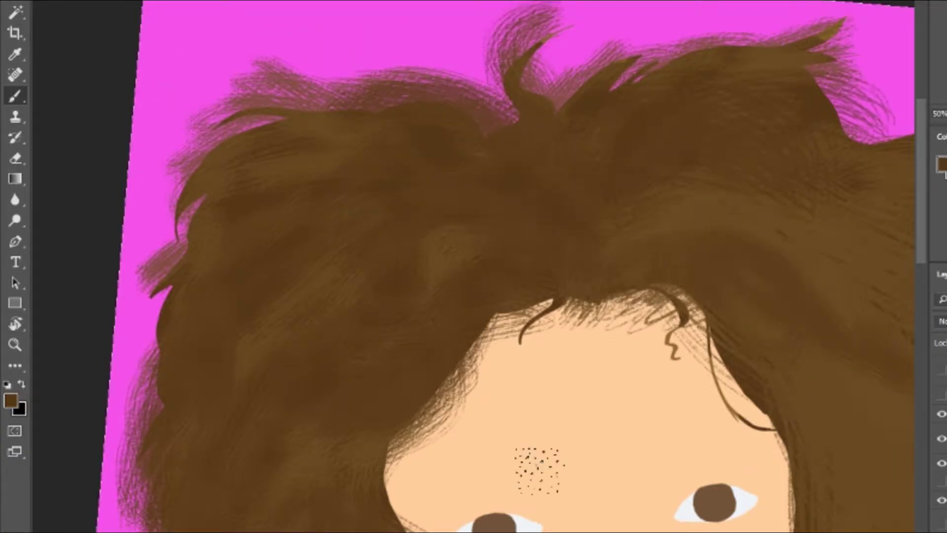
{"action": "scroll", "coordinate": [538, 469], "scroll_direction": "down", "scroll_amount": 3}
{"action": "left_click_drag", "start_coordinate": [757, 165], "coordinate": [715, 76]}
{"action": "scroll", "coordinate": [715, 76], "scroll_direction": "up", "scroll_amount": 3}
{"action": "left_click_drag", "start_coordinate": [687, 154], "coordinate": [837, 308]}
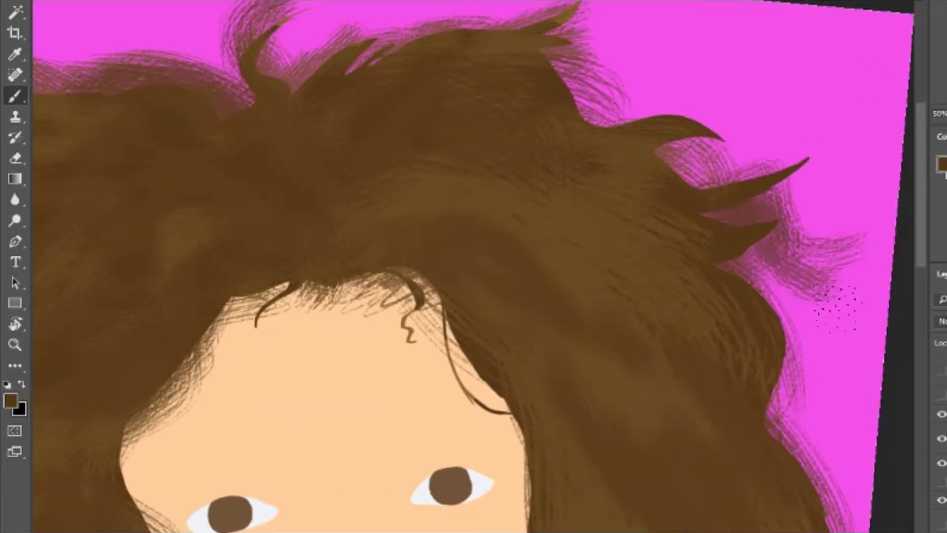
{"action": "scroll", "coordinate": [621, 389], "scroll_direction": "down", "scroll_amount": 7}
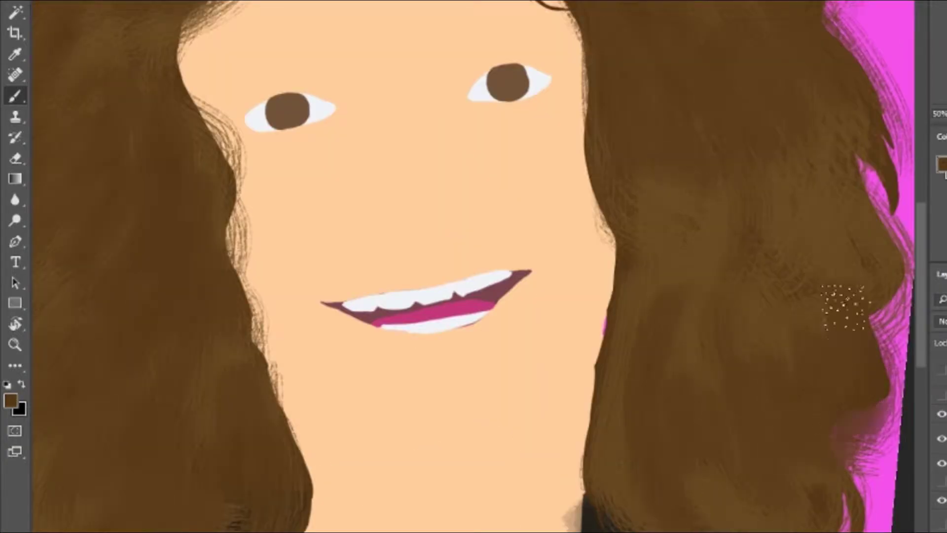
Brush very dark brown strokes over the hair, concentrating on the locks from the portrait's left cheek down to the shoulder.
{"action": "scroll", "coordinate": [693, 334], "scroll_direction": "up", "scroll_amount": 6}
{"action": "scroll", "coordinate": [693, 334], "scroll_direction": "left", "scroll_amount": 4}
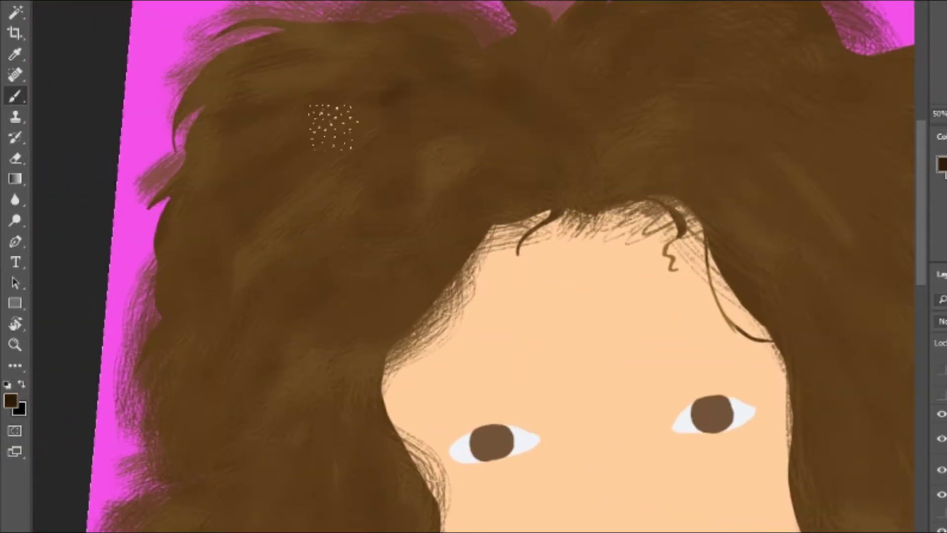
{"action": "mouse_move", "coordinate": [242, 118]}
{"action": "left_mouse_down"}
{"action": "mouse_move", "coordinate": [212, 85]}
{"action": "mouse_move", "coordinate": [470, 314]}
{"action": "mouse_move", "coordinate": [589, 127]}
{"action": "mouse_move", "coordinate": [251, 138]}
{"action": "left_mouse_up"}
{"action": "scroll", "coordinate": [247, 138], "scroll_direction": "down", "scroll_amount": 5}
{"action": "scroll", "coordinate": [247, 138], "scroll_direction": "right", "scroll_amount": 4}
{"action": "left_click_drag", "start_coordinate": [751, 127], "coordinate": [592, 403]}
{"action": "scroll", "coordinate": [592, 402], "scroll_direction": "left", "scroll_amount": 7}
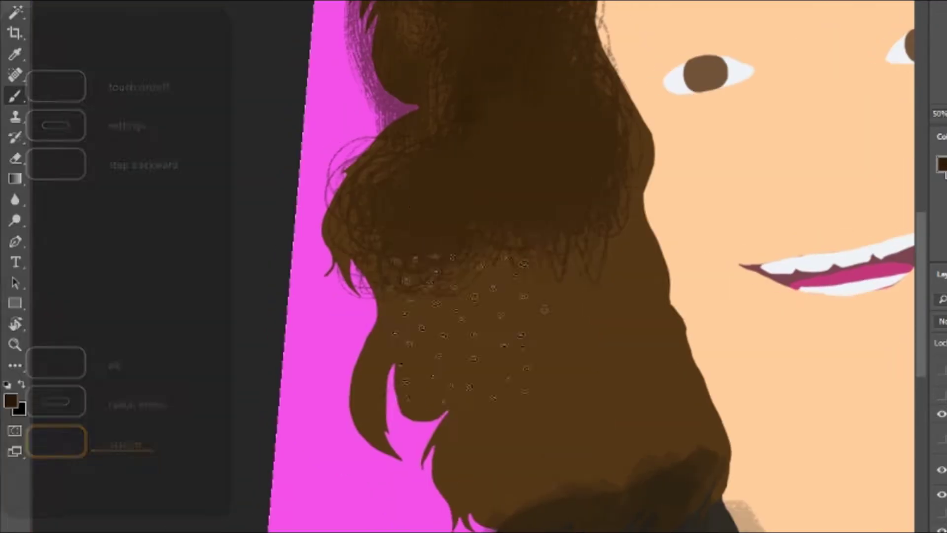
{"action": "mouse_move", "coordinate": [543, 361]}
{"action": "left_mouse_down"}
{"action": "mouse_move", "coordinate": [736, 454]}
{"action": "mouse_move", "coordinate": [538, 474]}
{"action": "mouse_move", "coordinate": [691, 340]}
{"action": "left_mouse_up"}
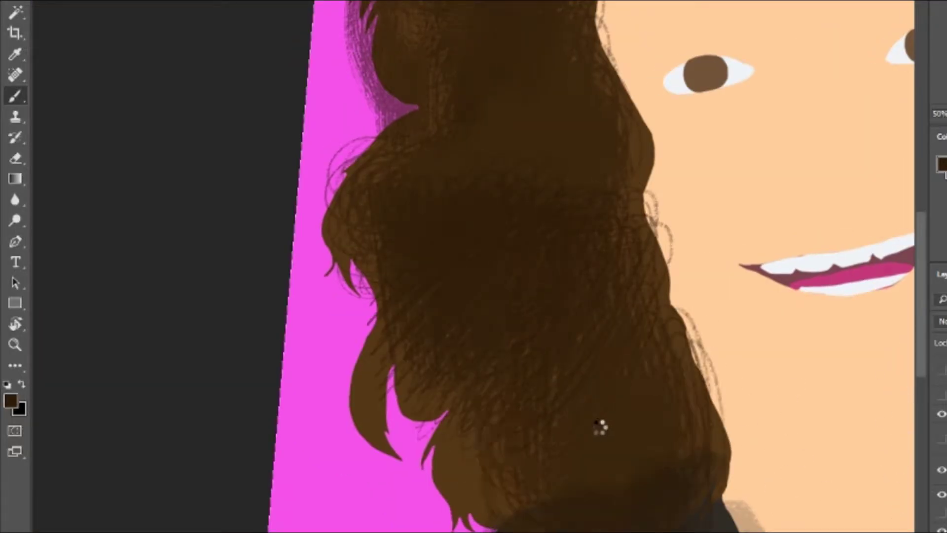
{"action": "left_click_drag", "start_coordinate": [600, 426], "coordinate": [491, 213]}
Hide the dark hair shading and bring up the reference photo for comparison.
{"action": "left_click", "coordinate": [942, 438]}
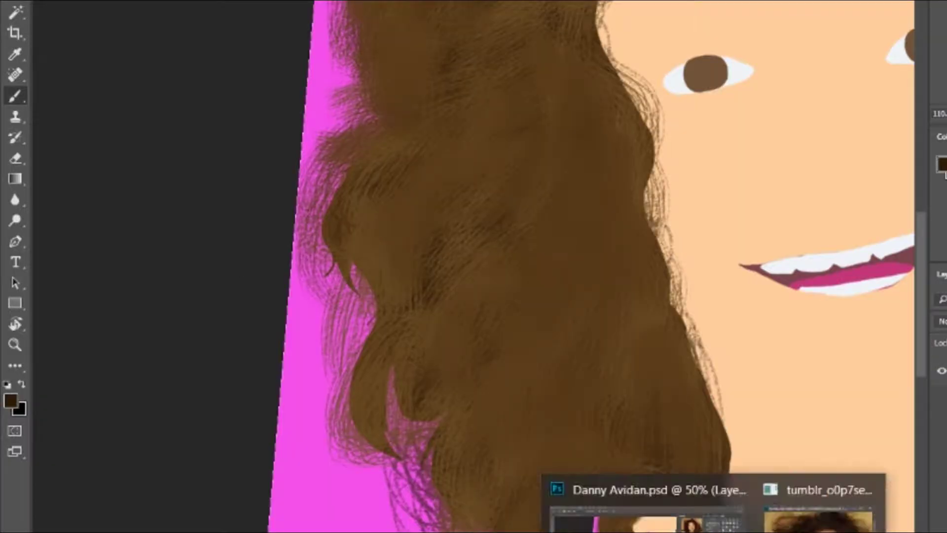
{"action": "key", "text": "ctrl+shift+Escape"}
{"action": "double_click", "coordinate": [133, 81]}
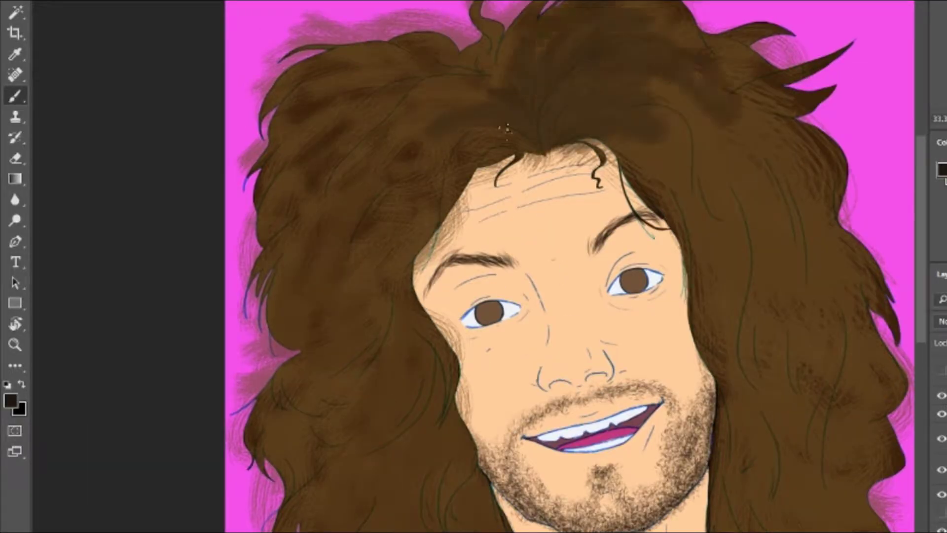
Brush near-black shading and softer brown strokes through the hair on both sides of the face and along the hairline.
{"action": "mouse_move", "coordinate": [507, 130]}
{"action": "left_mouse_down"}
{"action": "mouse_move", "coordinate": [380, 121]}
{"action": "mouse_move", "coordinate": [288, 161]}
{"action": "left_mouse_up"}
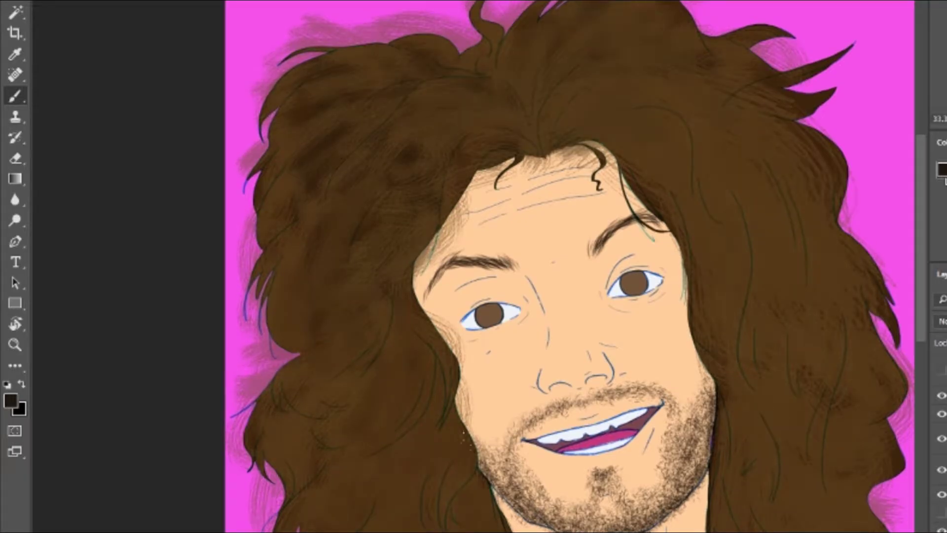
{"action": "mouse_move", "coordinate": [400, 472]}
{"action": "left_mouse_down"}
{"action": "mouse_move", "coordinate": [381, 423]}
{"action": "mouse_move", "coordinate": [730, 191]}
{"action": "left_mouse_up"}
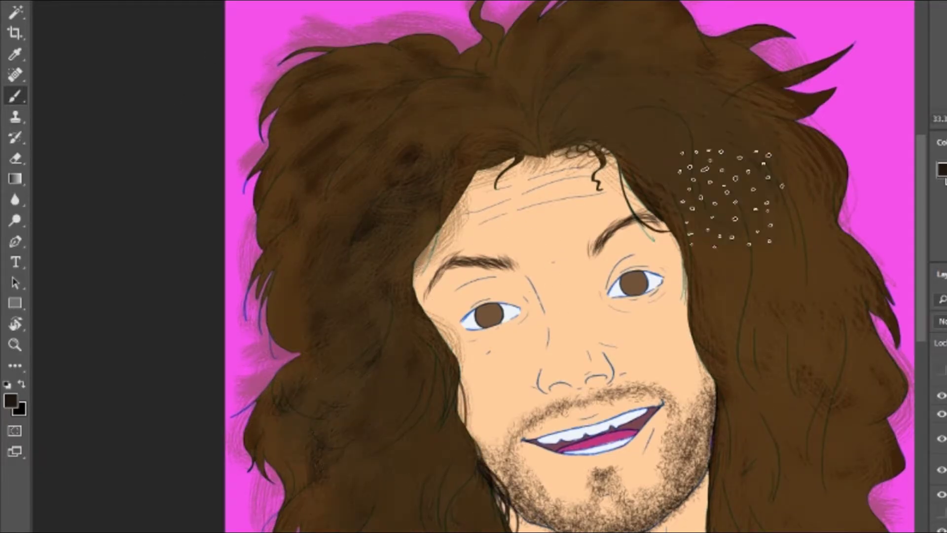
{"action": "left_click_drag", "start_coordinate": [782, 349], "coordinate": [768, 446]}
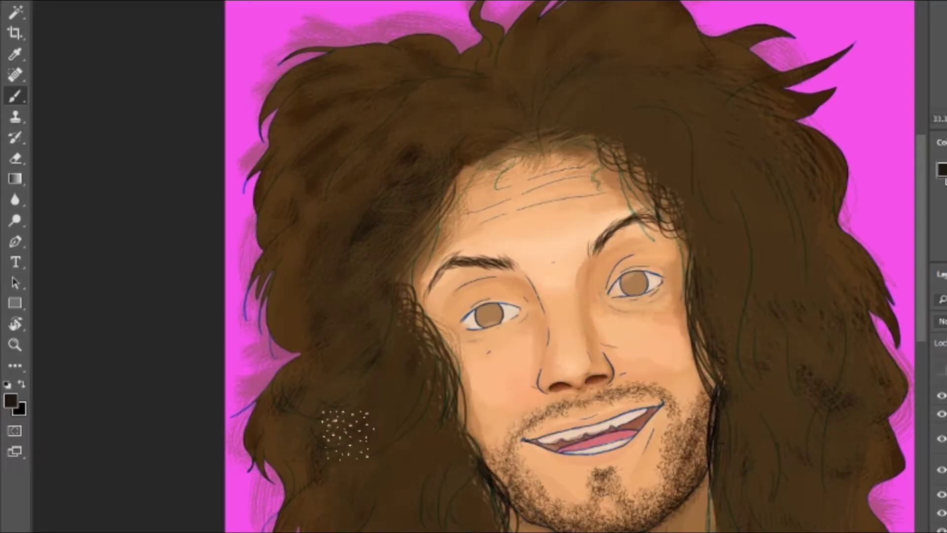
{"action": "mouse_move", "coordinate": [347, 434]}
{"action": "left_mouse_down"}
{"action": "mouse_move", "coordinate": [842, 380]}
{"action": "mouse_move", "coordinate": [824, 264]}
{"action": "mouse_move", "coordinate": [247, 503]}
{"action": "mouse_move", "coordinate": [538, 130]}
{"action": "left_mouse_up"}
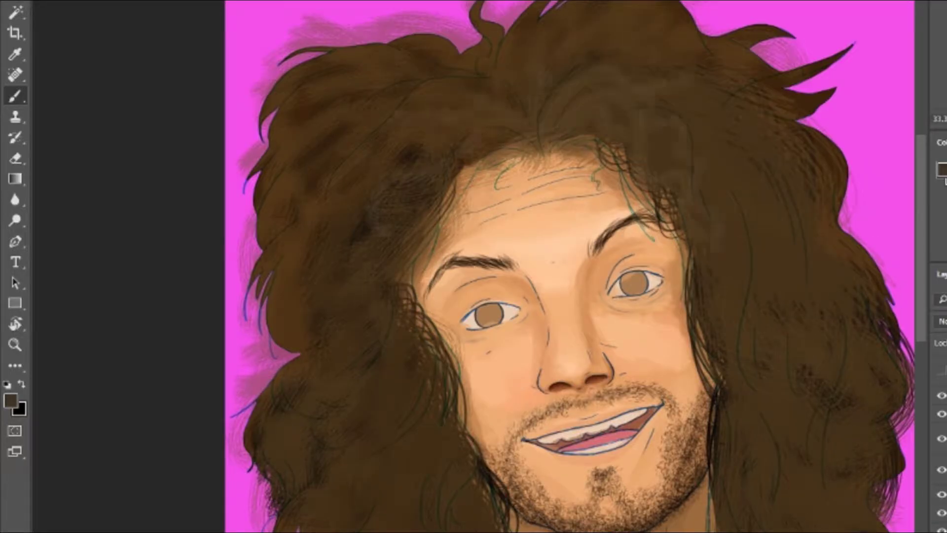
{"action": "mouse_move", "coordinate": [710, 148]}
{"action": "left_mouse_down"}
{"action": "mouse_move", "coordinate": [789, 271]}
{"action": "mouse_move", "coordinate": [839, 320]}
{"action": "mouse_move", "coordinate": [311, 420]}
{"action": "mouse_move", "coordinate": [326, 469]}
{"action": "left_mouse_up"}
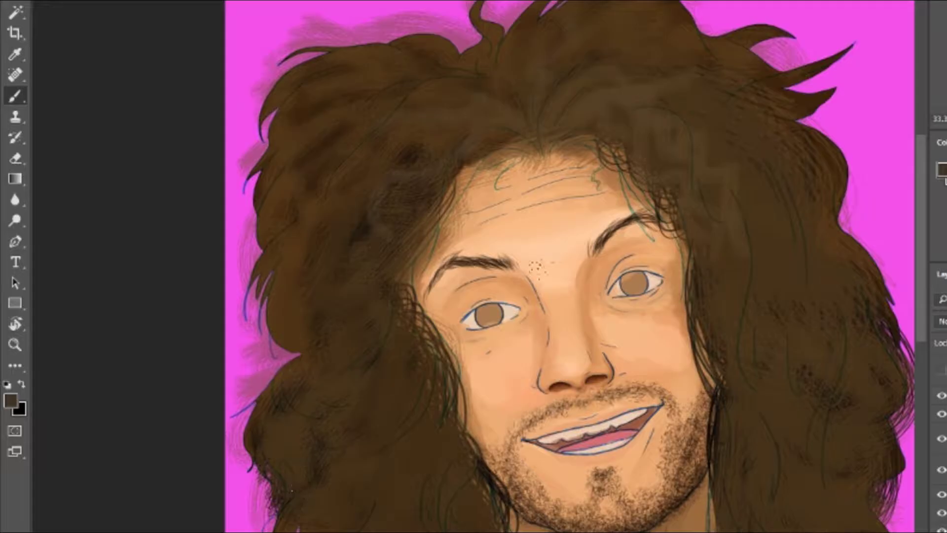
Brush fine brown strands at 100% zoom into the locks beside the eye on the portrait's left side.
{"action": "key", "text": "ctrl+1"}
{"action": "left_click_drag", "start_coordinate": [537, 266], "coordinate": [439, 267]}
{"action": "mouse_move", "coordinate": [247, 503]}
{"action": "left_mouse_down"}
{"action": "mouse_move", "coordinate": [224, 259]}
{"action": "mouse_move", "coordinate": [380, 321]}
{"action": "mouse_move", "coordinate": [493, 345]}
{"action": "mouse_move", "coordinate": [666, 356]}
{"action": "left_mouse_up"}
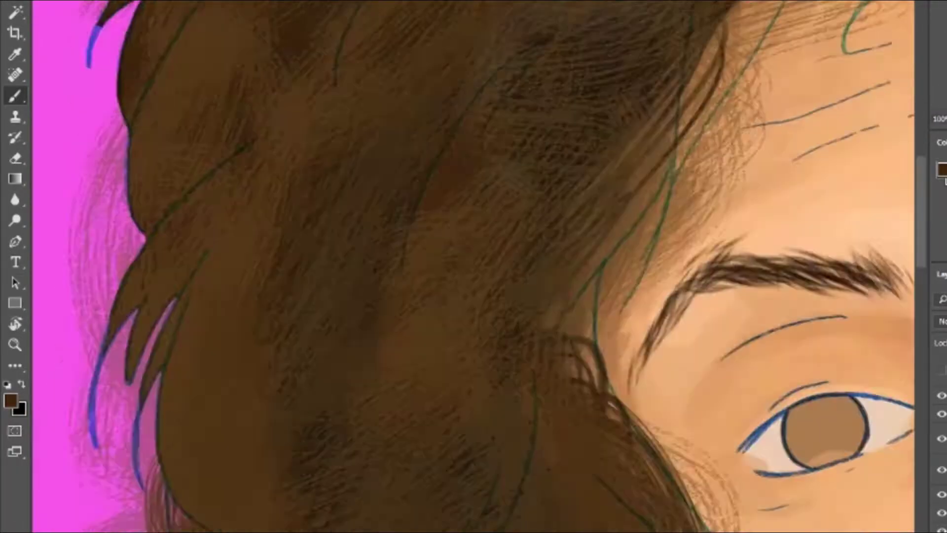
{"action": "key", "text": "ctrl+minus"}
{"action": "key", "text": "ctrl+minus"}
{"action": "key", "text": "ctrl+minus"}
{"action": "key", "text": "ctrl+minus"}
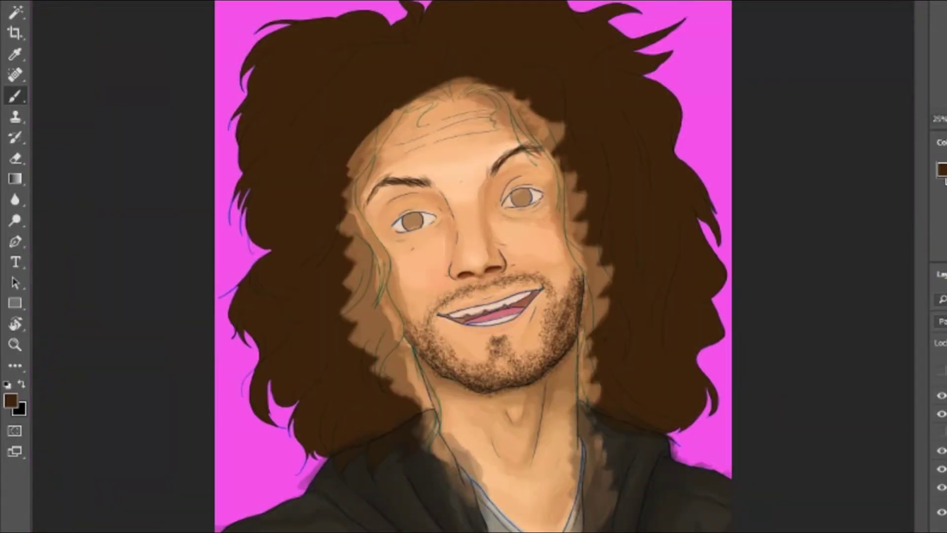
Brush black shading into the dark brown hair on both sides of the face, down to the shoulders.
{"action": "key", "text": "ctrl+plus"}
{"action": "mouse_move", "coordinate": [320, 197]}
{"action": "left_mouse_down"}
{"action": "mouse_move", "coordinate": [307, 318]}
{"action": "mouse_move", "coordinate": [320, 228]}
{"action": "mouse_move", "coordinate": [202, 156]}
{"action": "mouse_move", "coordinate": [345, 321]}
{"action": "left_mouse_up"}
{"action": "mouse_move", "coordinate": [681, 148]}
{"action": "left_mouse_down"}
{"action": "mouse_move", "coordinate": [652, 412]}
{"action": "mouse_move", "coordinate": [730, 469]}
{"action": "left_mouse_up"}
{"action": "mouse_move", "coordinate": [345, 237]}
{"action": "left_mouse_down"}
{"action": "mouse_move", "coordinate": [318, 274]}
{"action": "mouse_move", "coordinate": [397, 449]}
{"action": "mouse_move", "coordinate": [346, 321]}
{"action": "mouse_move", "coordinate": [389, 345]}
{"action": "left_mouse_up"}
{"action": "left_click_drag", "start_coordinate": [341, 306], "coordinate": [424, 488]}
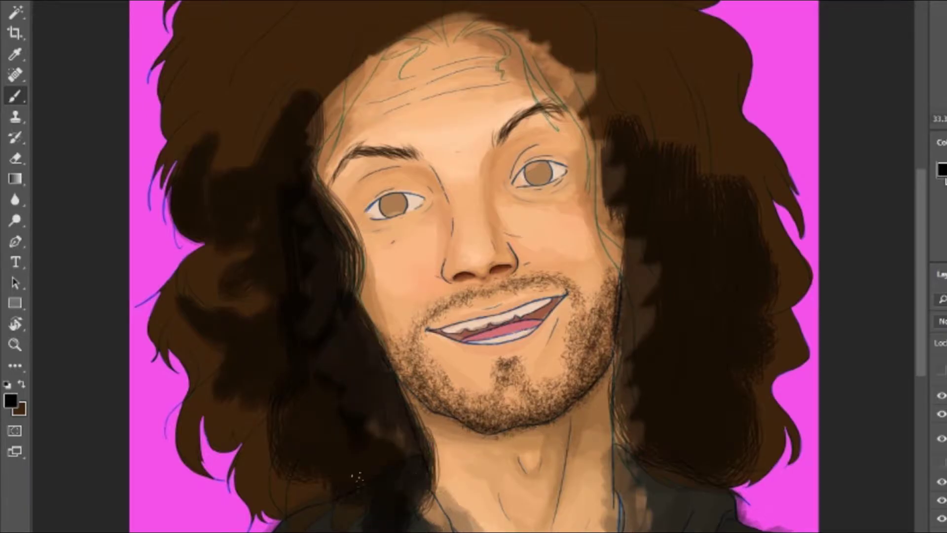
{"action": "left_click_drag", "start_coordinate": [365, 474], "coordinate": [236, 523]}
Extend the black shading over the crown and along the forehead hairline.
{"action": "scroll", "coordinate": [901, 69], "scroll_direction": "up", "scroll_amount": 3}
{"action": "mouse_move", "coordinate": [444, 64]}
{"action": "left_mouse_down"}
{"action": "mouse_move", "coordinate": [436, 82]}
{"action": "mouse_move", "coordinate": [257, 247]}
{"action": "mouse_move", "coordinate": [204, 185]}
{"action": "mouse_move", "coordinate": [235, 75]}
{"action": "mouse_move", "coordinate": [536, 137]}
{"action": "mouse_move", "coordinate": [570, 134]}
{"action": "mouse_move", "coordinate": [642, 341]}
{"action": "mouse_move", "coordinate": [679, 174]}
{"action": "mouse_move", "coordinate": [674, 516]}
{"action": "mouse_move", "coordinate": [594, 219]}
{"action": "mouse_move", "coordinate": [190, 245]}
{"action": "mouse_move", "coordinate": [254, 282]}
{"action": "left_mouse_up"}
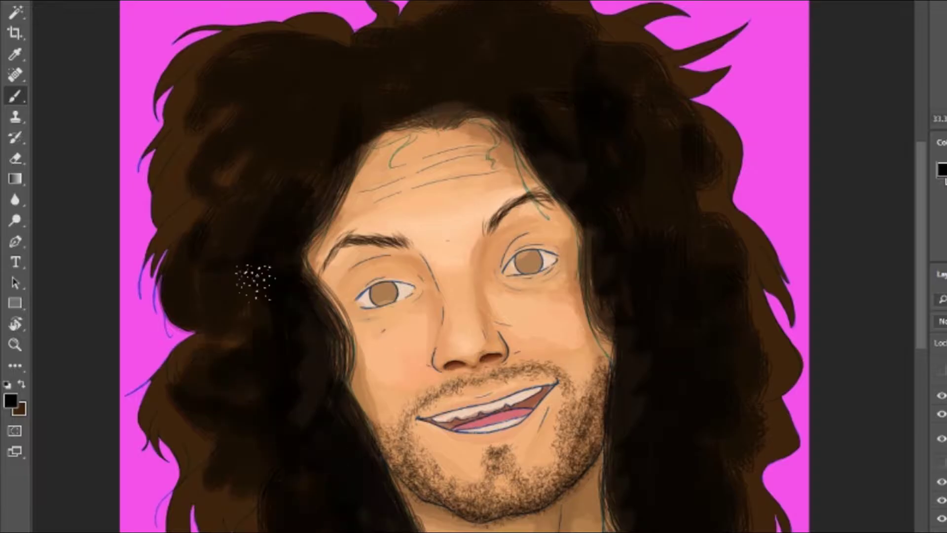
{"action": "key", "text": "Delete"}
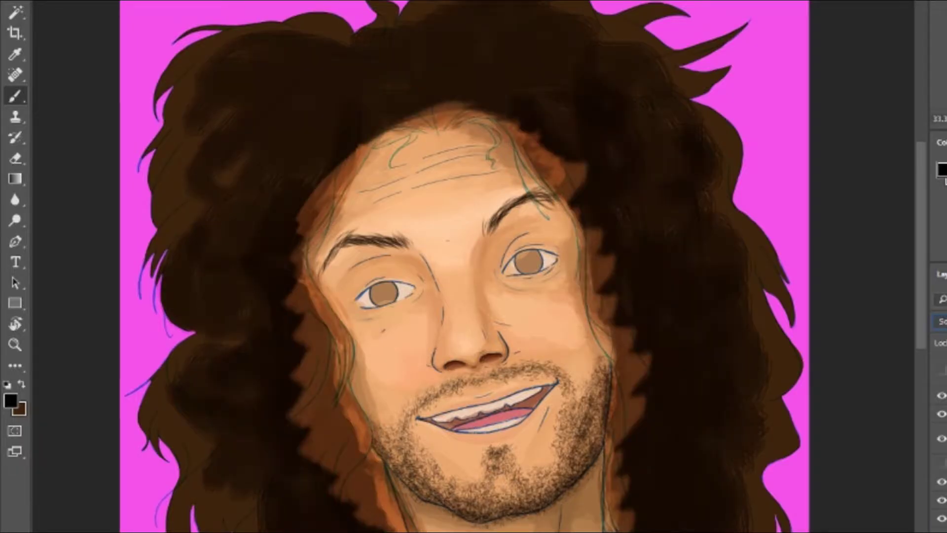
{"action": "left_click", "coordinate": [942, 499]}
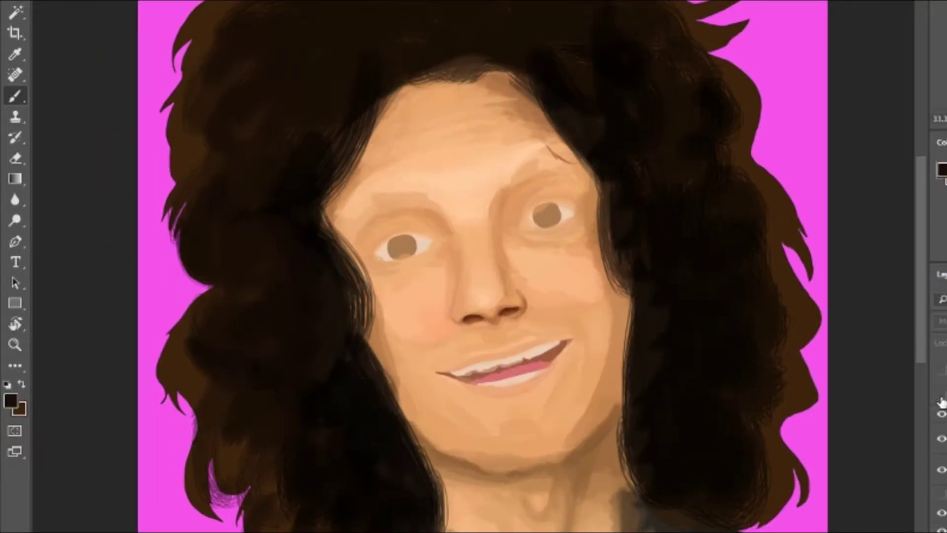
Handwrite a note beginning with "Seriously" across the face in thin dark strokes.
{"action": "left_click_drag", "start_coordinate": [509, 518], "coordinate": [529, 418]}
{"action": "key", "text": "ctrl+z"}
{"action": "left_click_drag", "start_coordinate": [446, 298], "coordinate": [447, 380]}
{"action": "left_click_drag", "start_coordinate": [462, 321], "coordinate": [543, 256]}
{"action": "left_click_drag", "start_coordinate": [520, 430], "coordinate": [486, 375]}
{"action": "left_click_drag", "start_coordinate": [518, 409], "coordinate": [548, 363]}
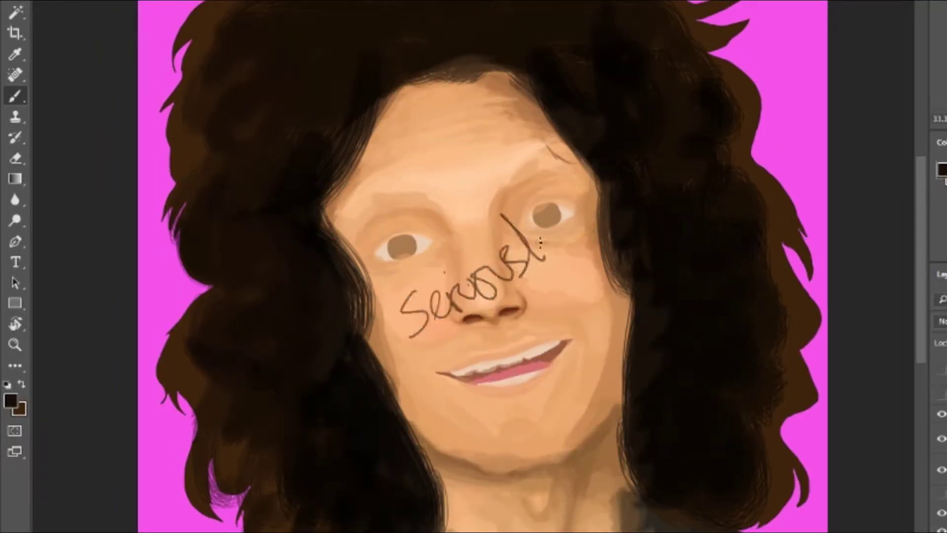
{"action": "left_click_drag", "start_coordinate": [540, 242], "coordinate": [563, 218]}
{"action": "left_click_drag", "start_coordinate": [508, 336], "coordinate": [459, 385]}
{"action": "left_click_drag", "start_coordinate": [474, 380], "coordinate": [605, 269]}
{"action": "left_click_drag", "start_coordinate": [424, 430], "coordinate": [463, 483]}
{"action": "left_click_drag", "start_coordinate": [444, 459], "coordinate": [513, 414]}
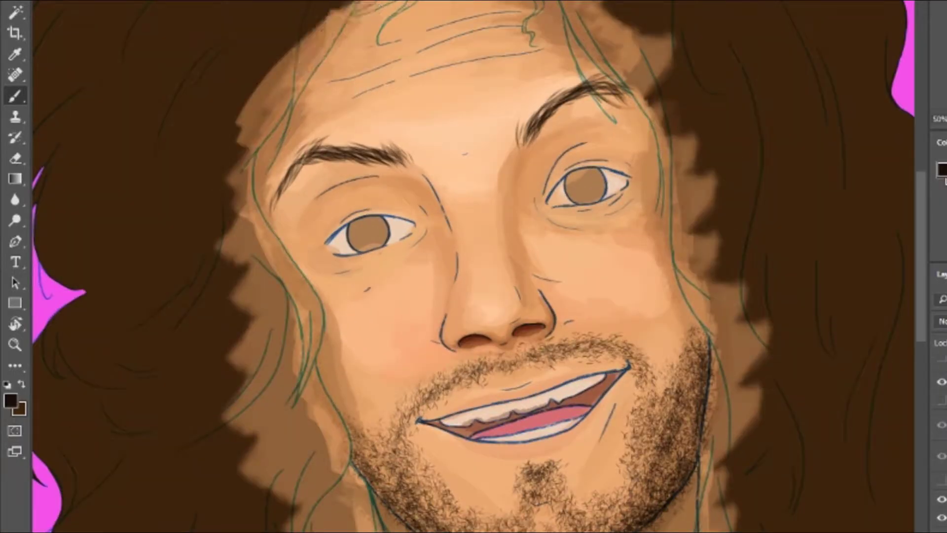
Clean away the ragged skin-toned fringe between the face and the surrounding hair with a soft round brush.
{"action": "left_click_drag", "start_coordinate": [296, 99], "coordinate": [232, 320]}
{"action": "left_click_drag", "start_coordinate": [276, 469], "coordinate": [217, 258]}
{"action": "mouse_move", "coordinate": [681, 123]}
{"action": "left_mouse_down"}
{"action": "mouse_move", "coordinate": [697, 173]}
{"action": "mouse_move", "coordinate": [702, 251]}
{"action": "mouse_move", "coordinate": [203, 120]}
{"action": "left_mouse_up"}
{"action": "scroll", "coordinate": [483, 62], "scroll_direction": "up", "scroll_amount": 5}
Clear the skin-toned patches from the jacket collar and lower hair on both sides of the neck.
{"action": "scroll", "coordinate": [494, 296], "scroll_direction": "down", "scroll_amount": 10}
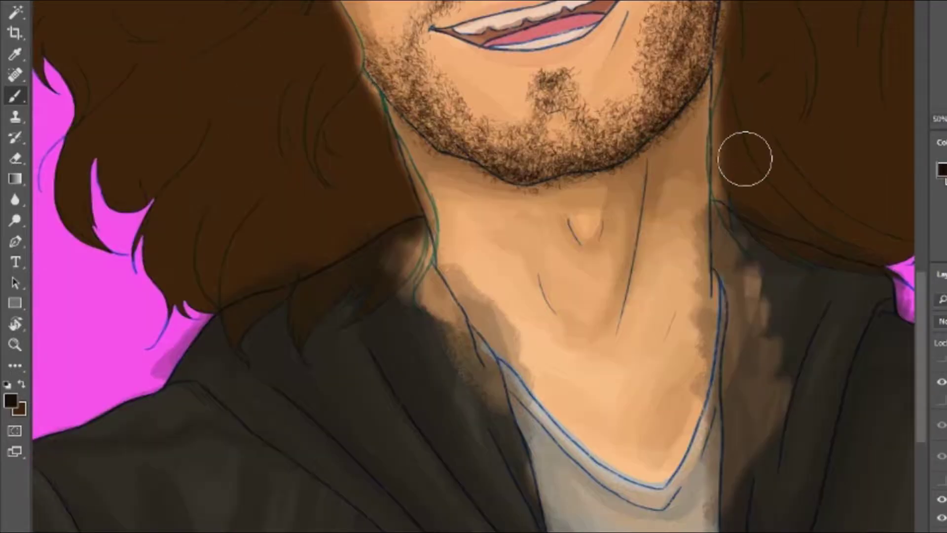
{"action": "left_click_drag", "start_coordinate": [744, 153], "coordinate": [754, 493]}
{"action": "mouse_move", "coordinate": [538, 486]}
{"action": "left_mouse_down"}
{"action": "mouse_move", "coordinate": [430, 319]}
{"action": "mouse_move", "coordinate": [390, 148]}
{"action": "left_mouse_up"}
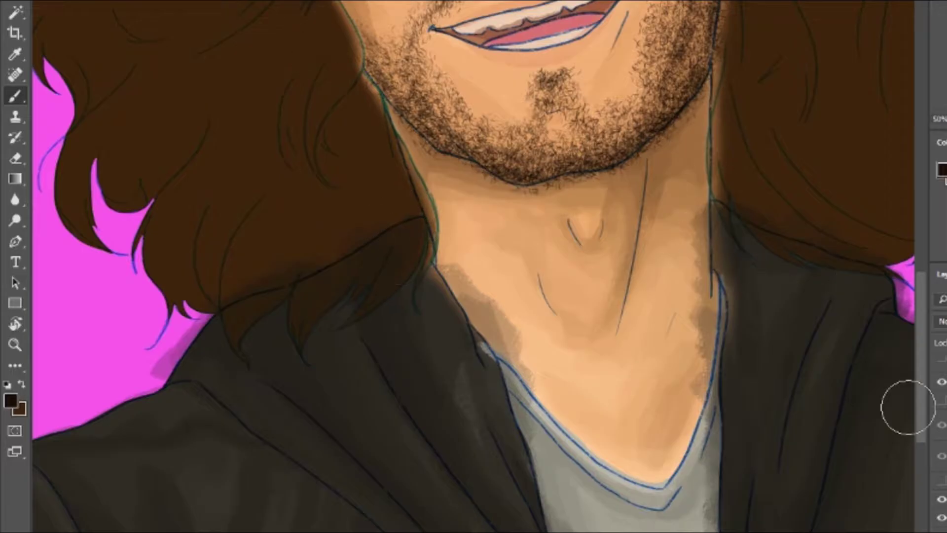
Brush soft dark brown shading through the hair beside the jaw and across the crown, blending the black areas.
{"action": "scroll", "coordinate": [474, 266], "scroll_direction": "up", "scroll_amount": 10}
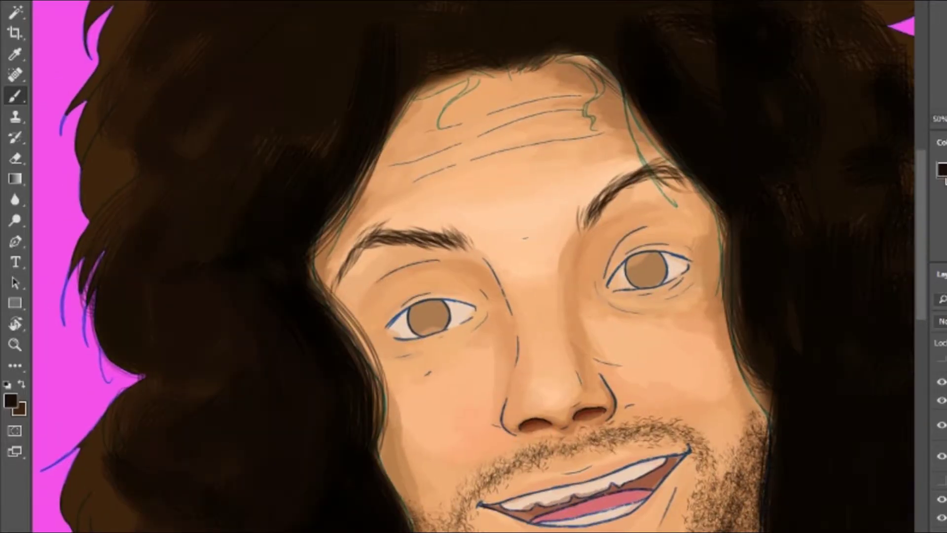
{"action": "scroll", "coordinate": [474, 266], "scroll_direction": "down", "scroll_amount": 5}
{"action": "scroll", "coordinate": [474, 266], "scroll_direction": "up", "scroll_amount": 5}
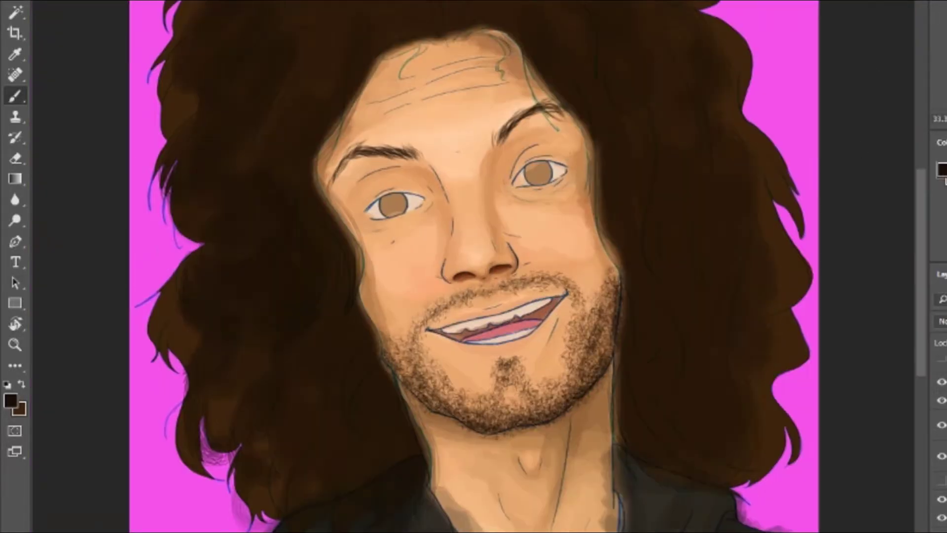
{"action": "left_click_drag", "start_coordinate": [804, 525], "coordinate": [740, 435]}
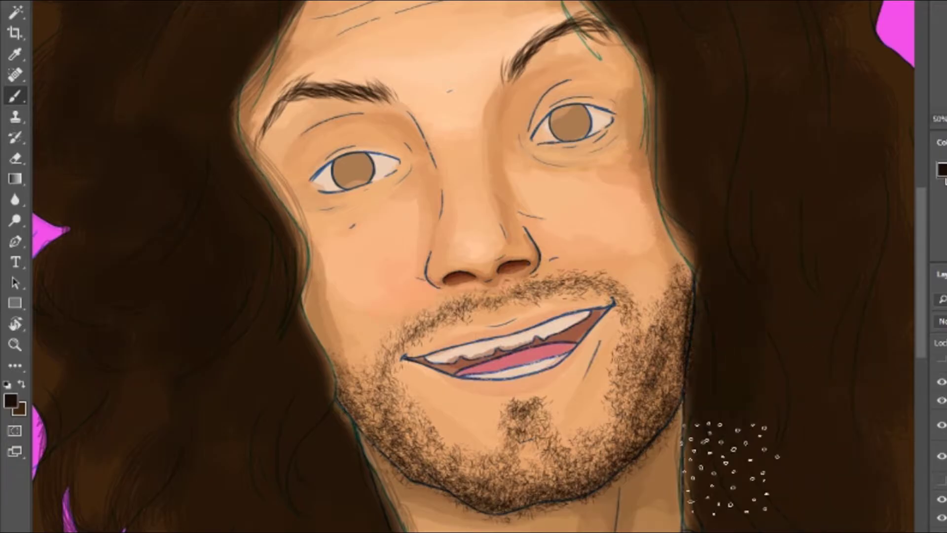
{"action": "scroll", "coordinate": [592, 201], "scroll_direction": "up", "scroll_amount": 5}
{"action": "mouse_move", "coordinate": [494, 158]}
{"action": "left_mouse_down"}
{"action": "mouse_move", "coordinate": [545, 219]}
{"action": "mouse_move", "coordinate": [560, 169]}
{"action": "mouse_move", "coordinate": [776, 296]}
{"action": "mouse_move", "coordinate": [362, 282]}
{"action": "mouse_move", "coordinate": [268, 461]}
{"action": "left_mouse_up"}
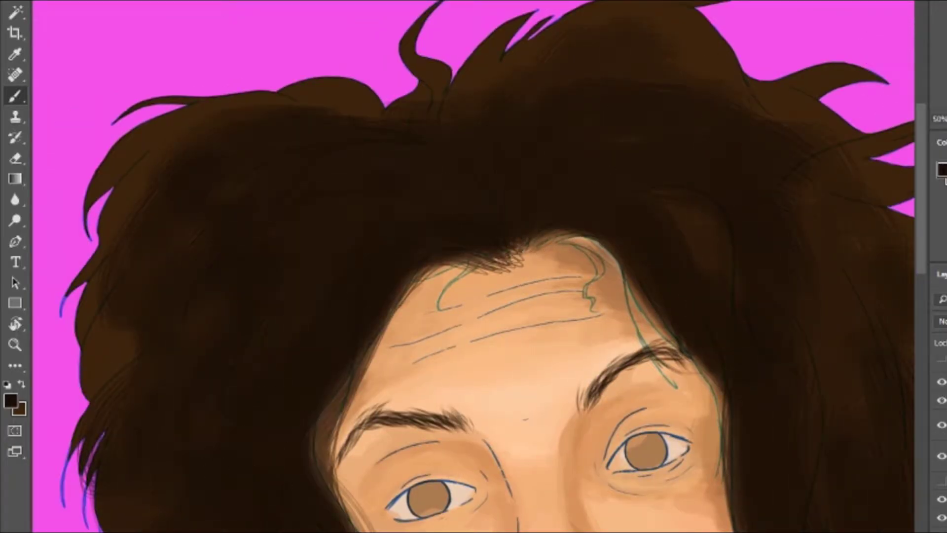
{"action": "scroll", "coordinate": [296, 434], "scroll_direction": "down", "scroll_amount": 5}
{"action": "scroll", "coordinate": [93, 355], "scroll_direction": "up", "scroll_amount": 5}
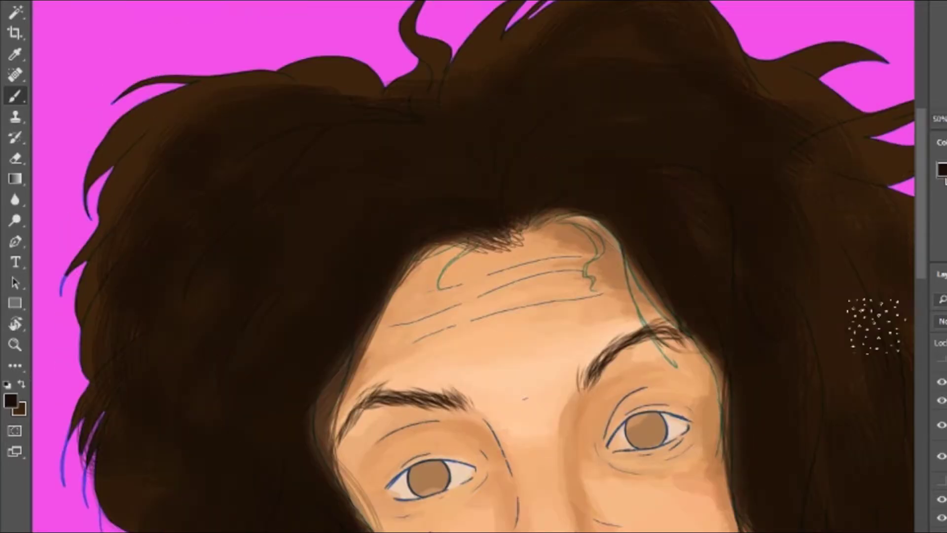
Review the hair shading across the whole portrait and look through the available filters.
{"action": "key", "text": "ctrl+0"}
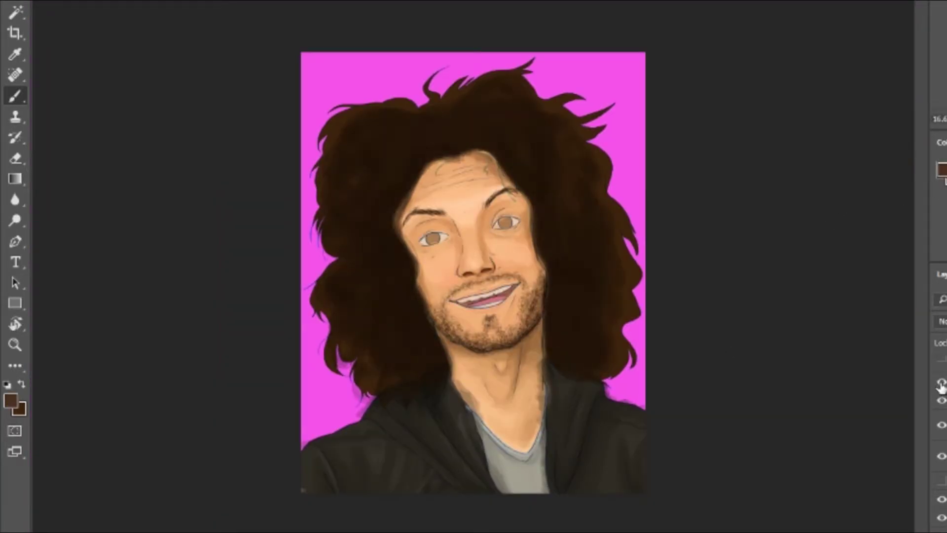
{"action": "scroll", "coordinate": [473, 274], "scroll_direction": "up", "scroll_amount": 3}
{"action": "scroll", "coordinate": [532, 264], "scroll_direction": "down", "scroll_amount": 3}
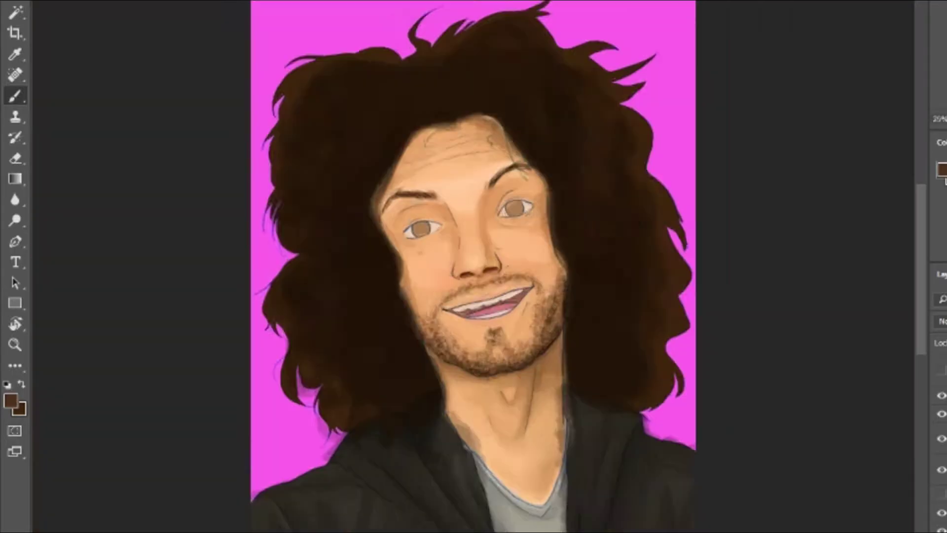
{"action": "scroll", "coordinate": [474, 258], "scroll_direction": "up", "scroll_amount": 1}
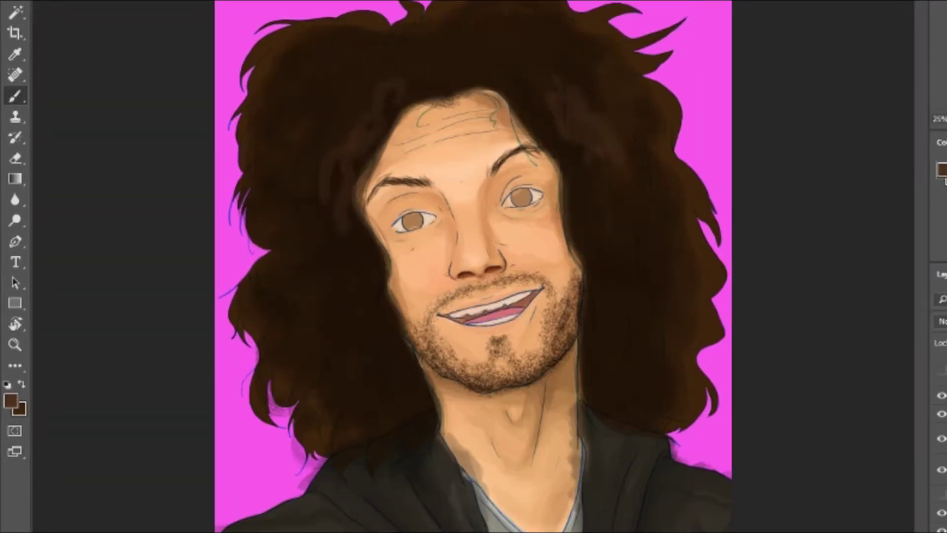
{"action": "key", "text": "alt+t"}
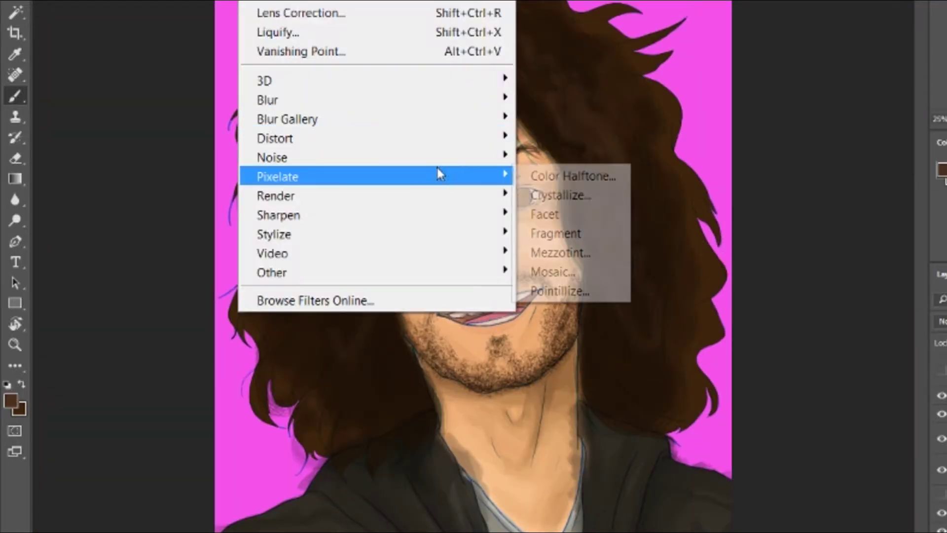
{"action": "key", "text": "Escape"}
{"action": "key", "text": "Escape"}
{"action": "scroll", "coordinate": [336, 154], "scroll_direction": "up", "scroll_amount": 1}
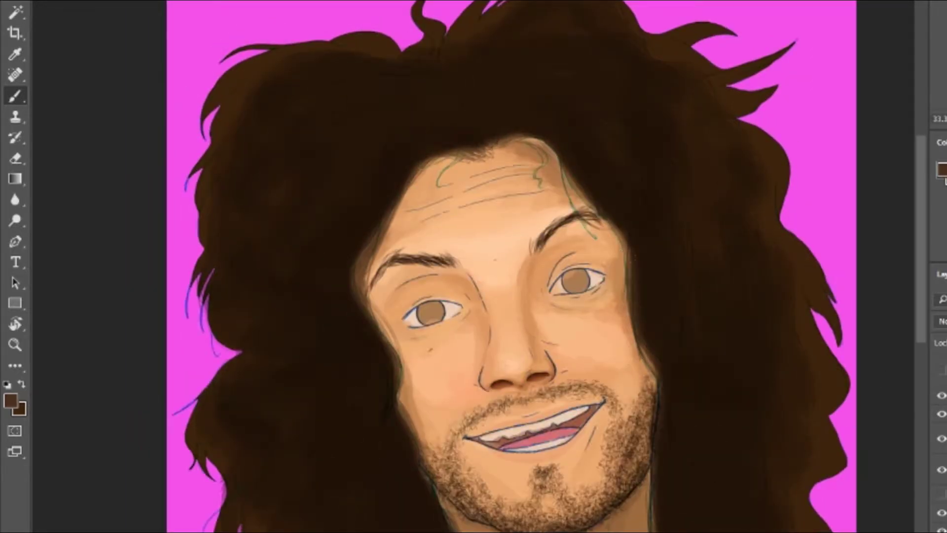
Brush wavy lighter brown highlights through the hair on the left of the face, up to the crown's left edge.
{"action": "key", "text": "alt"}
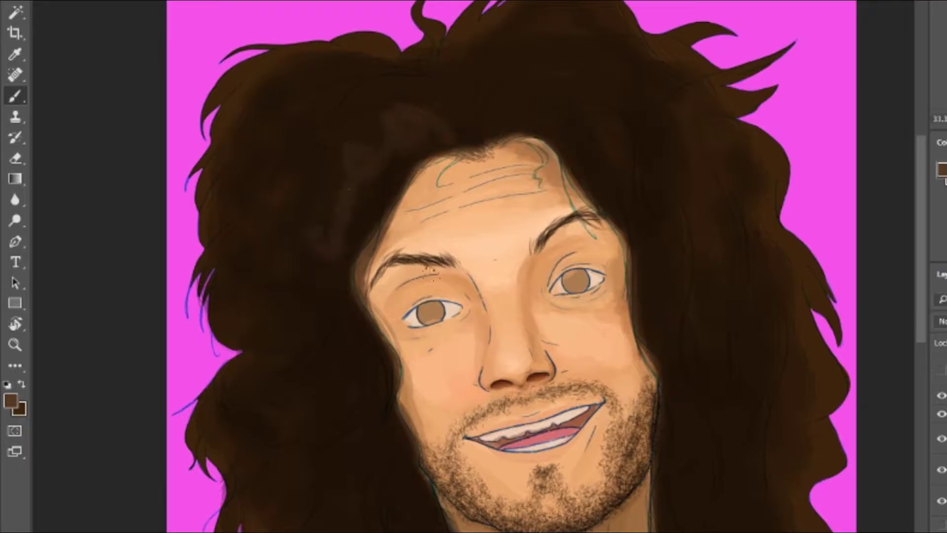
{"action": "mouse_move", "coordinate": [414, 166]}
{"action": "left_mouse_down"}
{"action": "mouse_move", "coordinate": [372, 380]}
{"action": "mouse_move", "coordinate": [310, 364]}
{"action": "mouse_move", "coordinate": [267, 212]}
{"action": "mouse_move", "coordinate": [678, 121]}
{"action": "left_mouse_up"}
{"action": "mouse_move", "coordinate": [232, 363]}
{"action": "left_mouse_down"}
{"action": "mouse_move", "coordinate": [197, 301]}
{"action": "mouse_move", "coordinate": [178, 96]}
{"action": "left_mouse_up"}
{"action": "key", "text": "ctrl+z"}
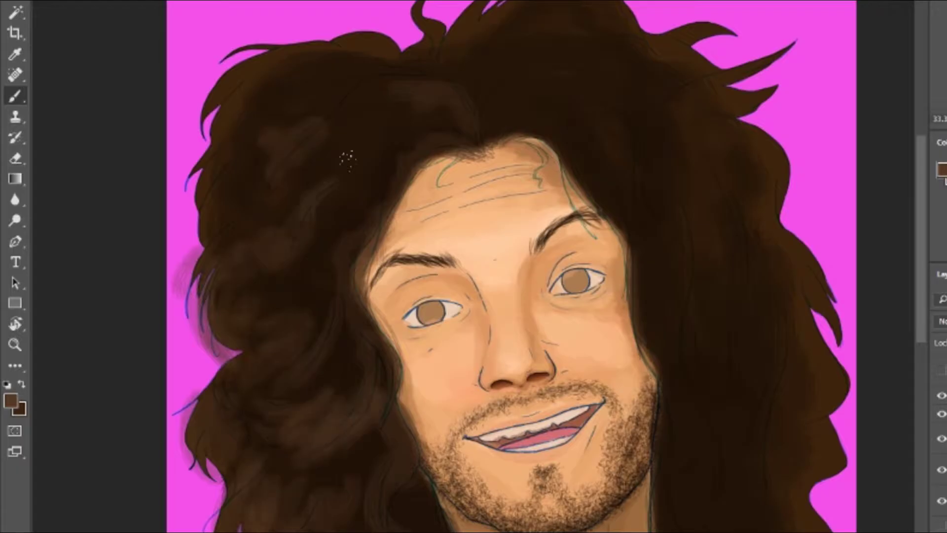
{"action": "mouse_move", "coordinate": [215, 140]}
{"action": "left_mouse_down"}
{"action": "mouse_move", "coordinate": [321, 35]}
{"action": "mouse_move", "coordinate": [444, 55]}
{"action": "left_mouse_up"}
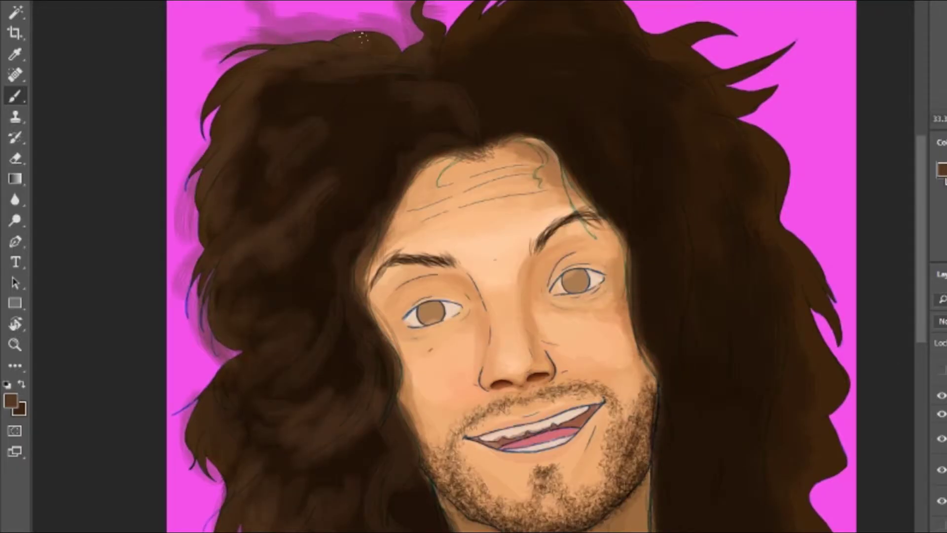
Continue the lighter brown highlights over the centre of the crown and down the hair on the right of the face.
{"action": "left_click_drag", "start_coordinate": [543, 9], "coordinate": [676, 99]}
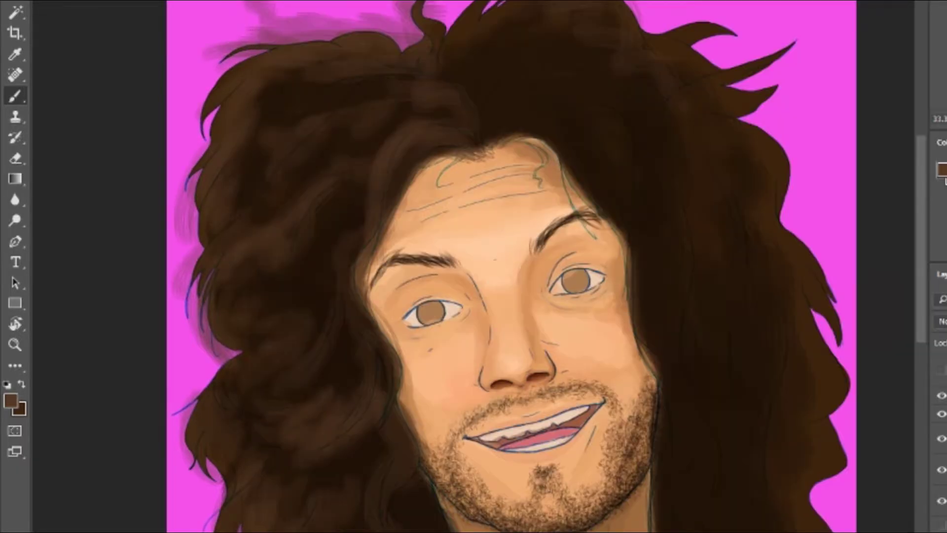
{"action": "left_click_drag", "start_coordinate": [553, 183], "coordinate": [525, 69]}
{"action": "left_click_drag", "start_coordinate": [686, 311], "coordinate": [723, 397]}
{"action": "left_click_drag", "start_coordinate": [789, 287], "coordinate": [834, 493]}
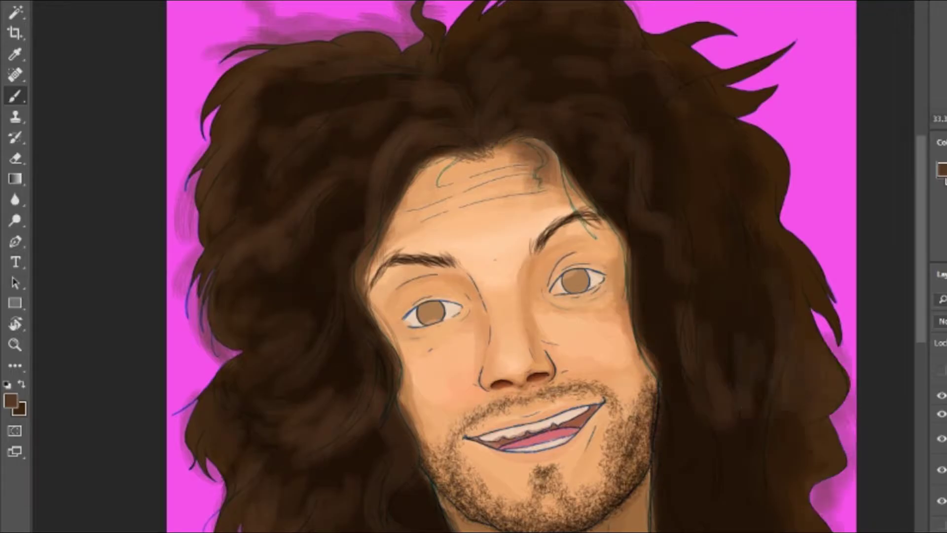
{"action": "left_click_drag", "start_coordinate": [681, 395], "coordinate": [736, 498]}
{"action": "mouse_move", "coordinate": [652, 365]}
{"action": "left_mouse_down"}
{"action": "mouse_move", "coordinate": [756, 228]}
{"action": "mouse_move", "coordinate": [781, 119]}
{"action": "mouse_move", "coordinate": [646, 22]}
{"action": "left_mouse_up"}
{"action": "left_click_drag", "start_coordinate": [789, 173], "coordinate": [814, 266]}
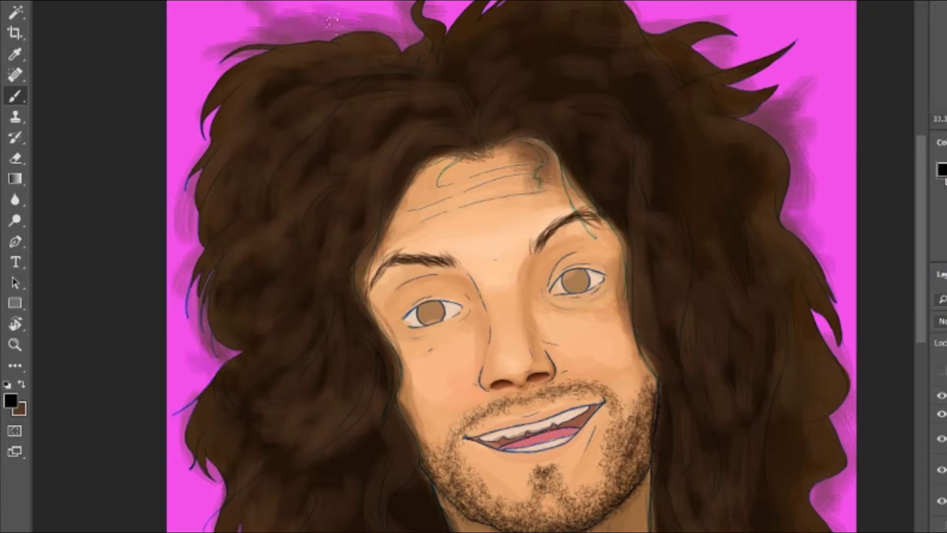
Clear the brown overspill from the forehead and paint two small black curls along the sketched lines at the hairline.
{"action": "scroll", "coordinate": [372, 309], "scroll_direction": "up", "scroll_amount": 5}
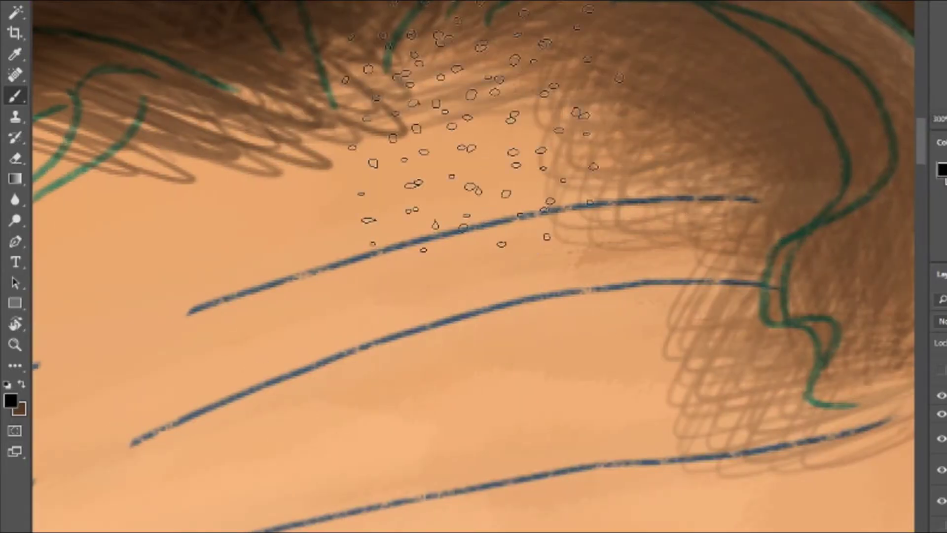
{"action": "mouse_move", "coordinate": [546, 233]}
{"action": "left_mouse_down"}
{"action": "mouse_move", "coordinate": [782, 381]}
{"action": "mouse_move", "coordinate": [527, 270]}
{"action": "mouse_move", "coordinate": [675, 352]}
{"action": "left_mouse_up"}
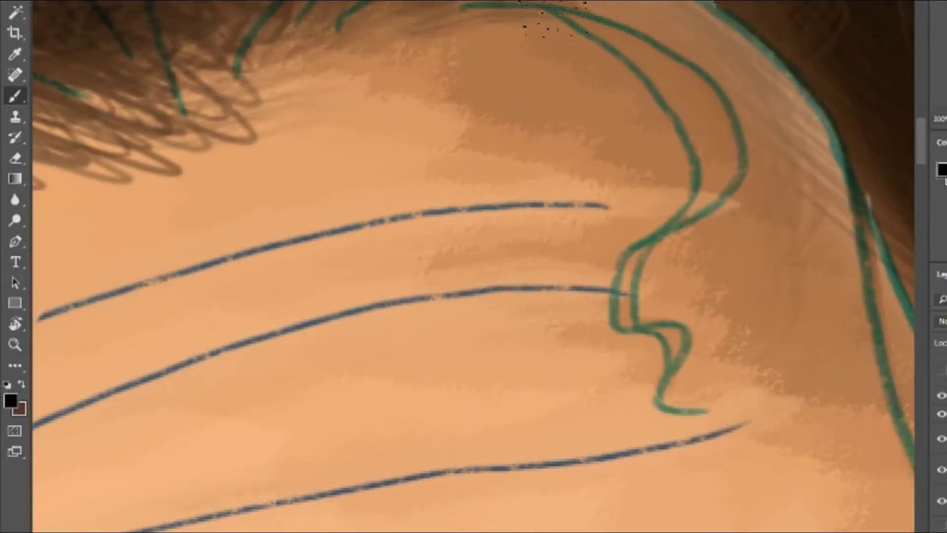
{"action": "left_click_drag", "start_coordinate": [681, 59], "coordinate": [656, 395]}
{"action": "left_click_drag", "start_coordinate": [395, 30], "coordinate": [222, 138]}
{"action": "left_click_drag", "start_coordinate": [641, 50], "coordinate": [690, 394]}
{"action": "mouse_move", "coordinate": [493, 40]}
{"action": "left_mouse_down"}
{"action": "mouse_move", "coordinate": [269, 121]}
{"action": "mouse_move", "coordinate": [591, 321]}
{"action": "left_mouse_up"}
{"action": "mouse_move", "coordinate": [543, 296]}
{"action": "left_mouse_down"}
{"action": "mouse_move", "coordinate": [677, 190]}
{"action": "mouse_move", "coordinate": [394, 444]}
{"action": "left_mouse_up"}
{"action": "left_click_drag", "start_coordinate": [606, 185], "coordinate": [708, 200]}
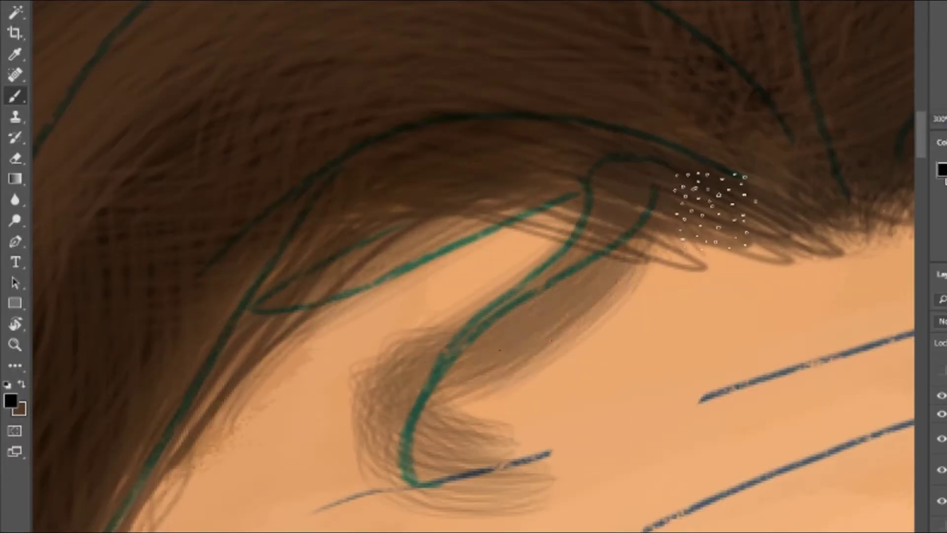
Brush soft brown strands into the dark lower hair between the jaw and the jacket on the left of the face.
{"action": "key", "text": "ctrl+minus"}
{"action": "key", "text": "ctrl+minus"}
{"action": "key", "text": "ctrl+minus"}
{"action": "key", "text": "ctrl+minus"}
{"action": "key", "text": "ctrl+minus"}
{"action": "key", "text": "ctrl+minus"}
{"action": "left_click_drag", "start_coordinate": [725, 308], "coordinate": [736, 42]}
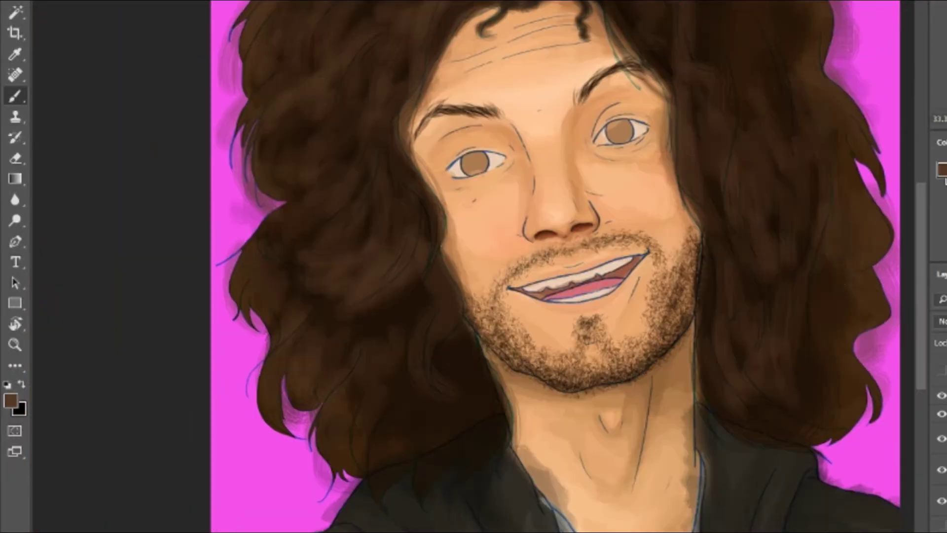
{"action": "left_click_drag", "start_coordinate": [483, 345], "coordinate": [419, 459]}
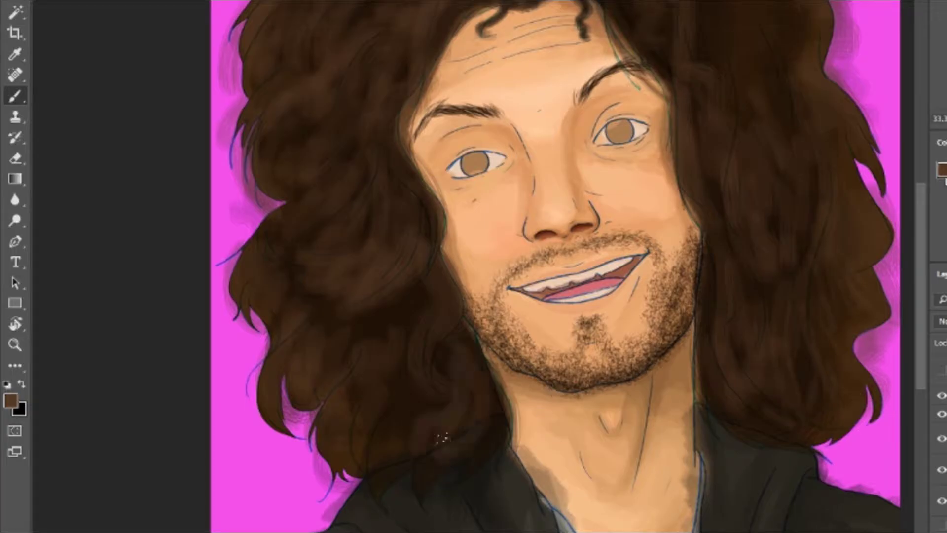
{"action": "left_click_drag", "start_coordinate": [350, 294], "coordinate": [415, 413]}
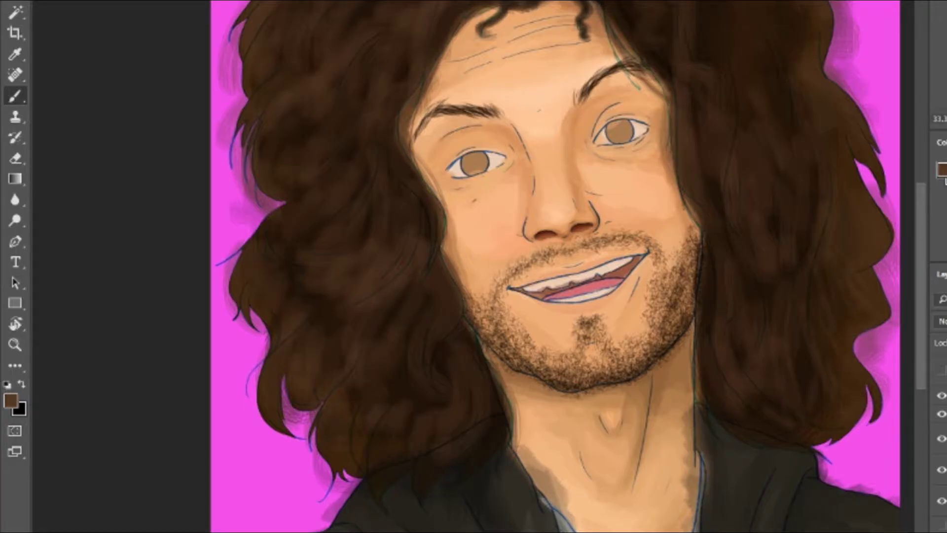
Blend more brown texture through the upper and left hair, comparing the result with a hair layer hidden and shown.
{"action": "right_click", "coordinate": [501, 389]}
{"action": "left_click", "coordinate": [582, 321]}
{"action": "mouse_move", "coordinate": [773, 307]}
{"action": "left_mouse_down"}
{"action": "mouse_move", "coordinate": [751, 148]}
{"action": "mouse_move", "coordinate": [775, 277]}
{"action": "left_mouse_up"}
{"action": "left_click_drag", "start_coordinate": [617, 29], "coordinate": [444, 99]}
{"action": "left_click_drag", "start_coordinate": [320, 99], "coordinate": [390, 328]}
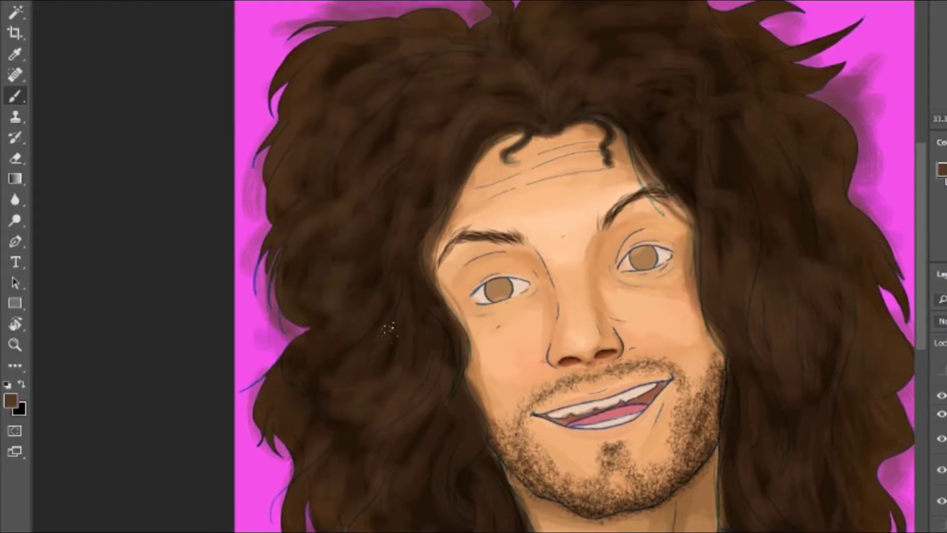
{"action": "left_click", "coordinate": [942, 500]}
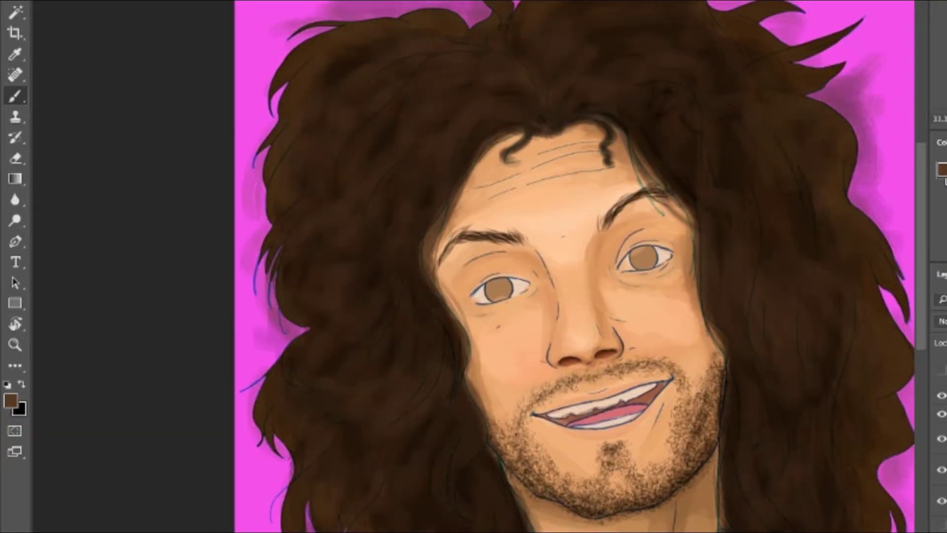
{"action": "left_click", "coordinate": [942, 500]}
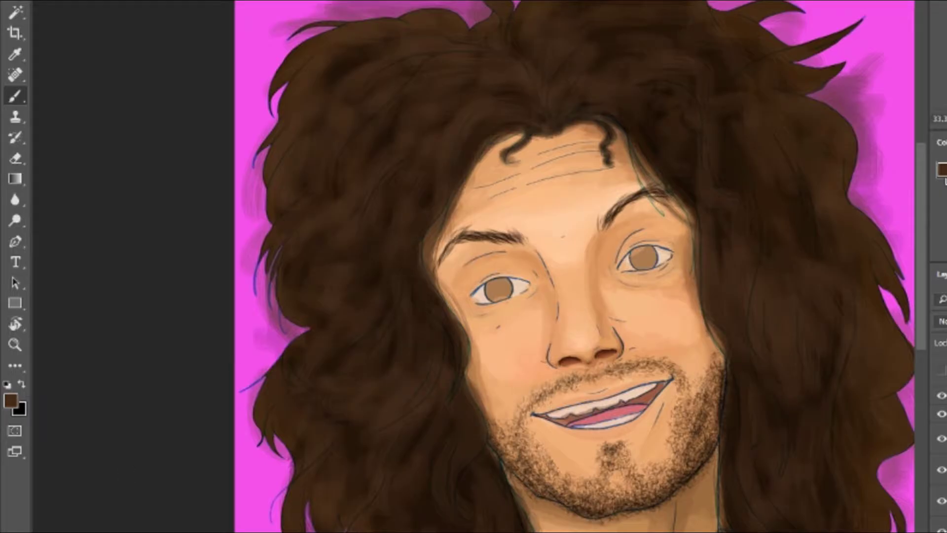
{"action": "left_click", "coordinate": [941, 500]}
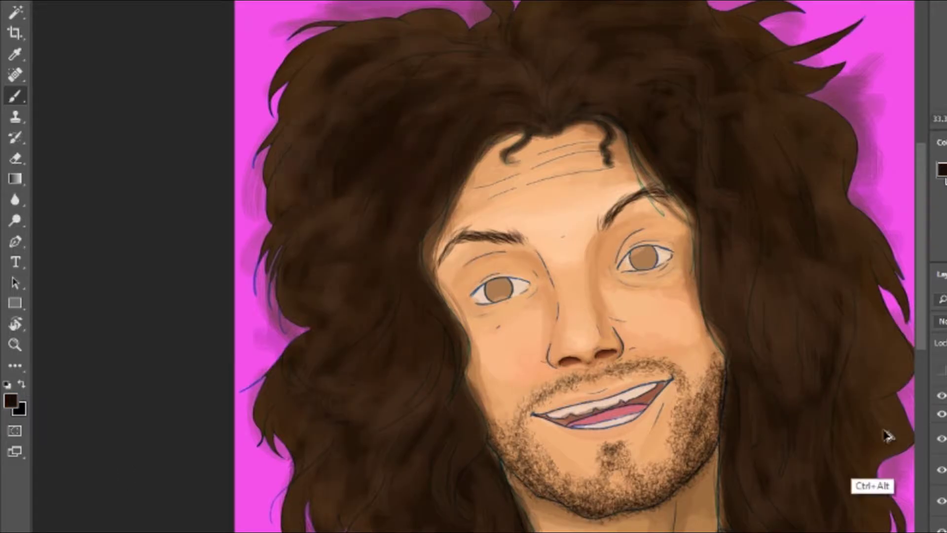
{"action": "left_click", "coordinate": [941, 500]}
Deepen the hair shadows with near-black brown on both sides and the crown, and check the painting without its line art.
{"action": "mouse_move", "coordinate": [664, 25]}
{"action": "left_mouse_down"}
{"action": "mouse_move", "coordinate": [713, 28]}
{"action": "mouse_move", "coordinate": [555, 48]}
{"action": "mouse_move", "coordinate": [505, 32]}
{"action": "mouse_move", "coordinate": [551, 55]}
{"action": "mouse_move", "coordinate": [581, 116]}
{"action": "mouse_move", "coordinate": [749, 98]}
{"action": "mouse_move", "coordinate": [731, 109]}
{"action": "mouse_move", "coordinate": [695, 196]}
{"action": "mouse_move", "coordinate": [725, 137]}
{"action": "mouse_move", "coordinate": [699, 211]}
{"action": "mouse_move", "coordinate": [806, 282]}
{"action": "mouse_move", "coordinate": [709, 314]}
{"action": "mouse_move", "coordinate": [809, 364]}
{"action": "mouse_move", "coordinate": [737, 274]}
{"action": "mouse_move", "coordinate": [788, 342]}
{"action": "mouse_move", "coordinate": [858, 319]}
{"action": "mouse_move", "coordinate": [868, 375]}
{"action": "mouse_move", "coordinate": [799, 399]}
{"action": "left_mouse_up"}
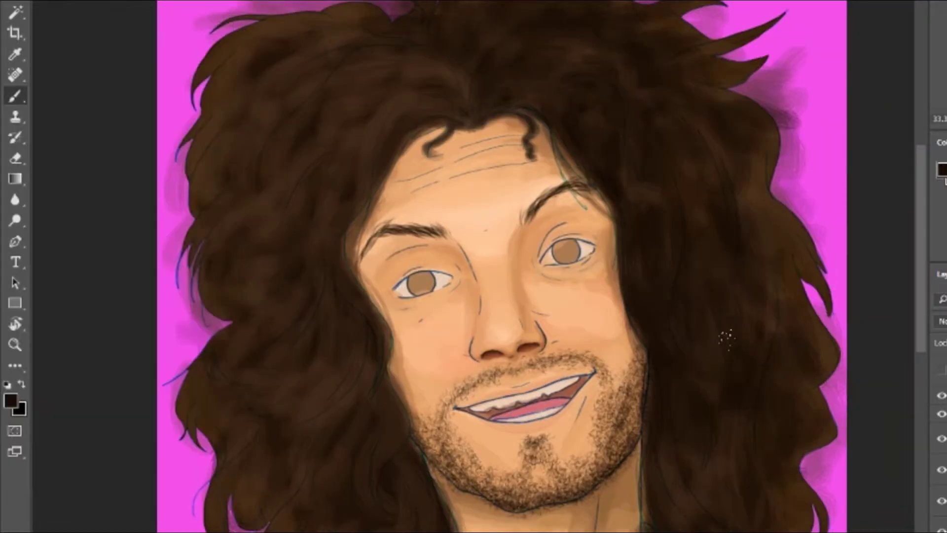
{"action": "left_click_drag", "start_coordinate": [740, 444], "coordinate": [721, 514]}
{"action": "left_click_drag", "start_coordinate": [710, 444], "coordinate": [652, 402]}
{"action": "mouse_move", "coordinate": [468, 74]}
{"action": "left_mouse_down"}
{"action": "mouse_move", "coordinate": [385, 63]}
{"action": "mouse_move", "coordinate": [264, 106]}
{"action": "left_mouse_up"}
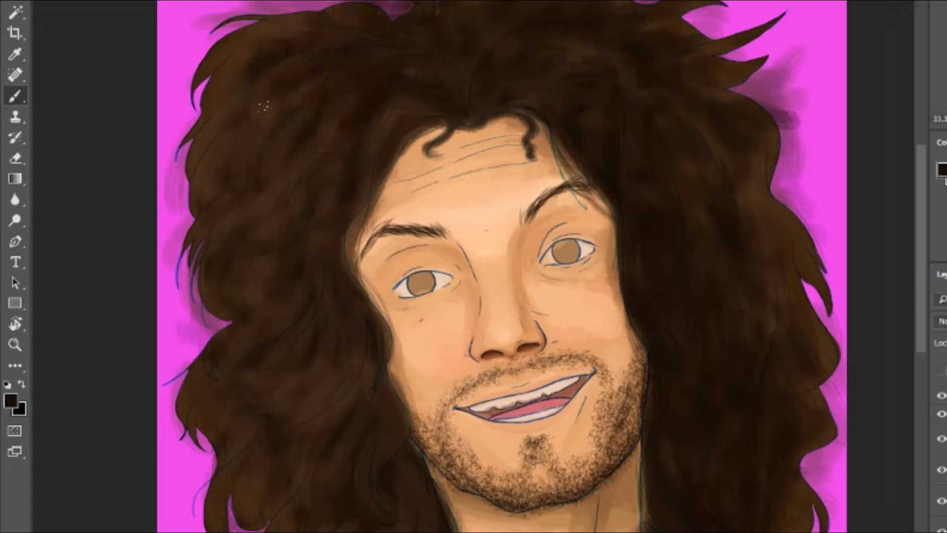
{"action": "mouse_move", "coordinate": [361, 378]}
{"action": "left_mouse_down"}
{"action": "mouse_move", "coordinate": [276, 291]}
{"action": "mouse_move", "coordinate": [259, 208]}
{"action": "mouse_move", "coordinate": [402, 513]}
{"action": "left_mouse_up"}
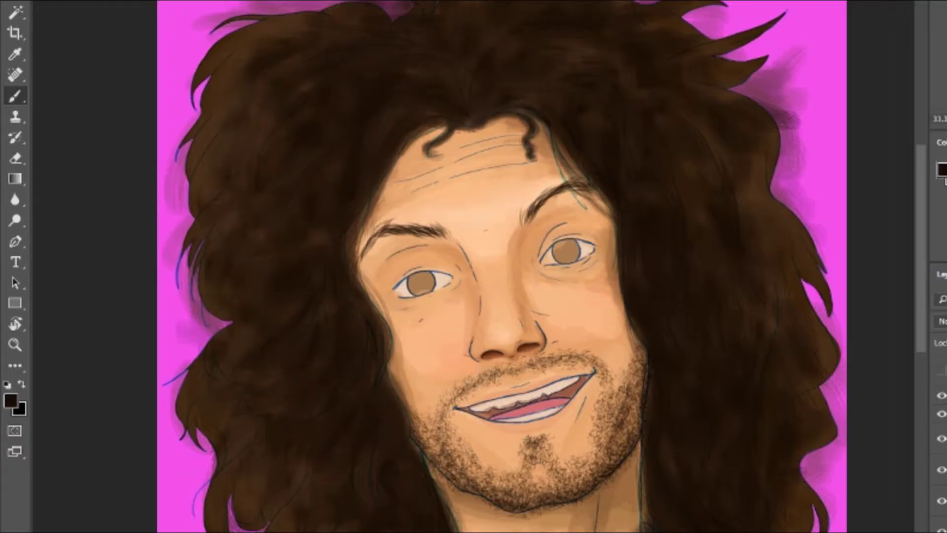
{"action": "mouse_move", "coordinate": [212, 222]}
{"action": "left_mouse_down"}
{"action": "mouse_move", "coordinate": [250, 84]}
{"action": "mouse_move", "coordinate": [276, 30]}
{"action": "left_mouse_up"}
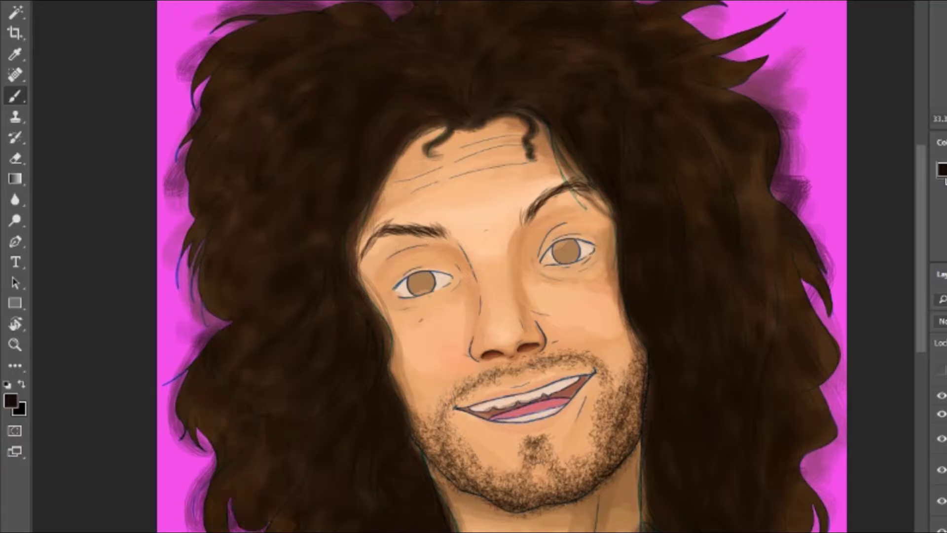
{"action": "key", "text": "ctrl+minus"}
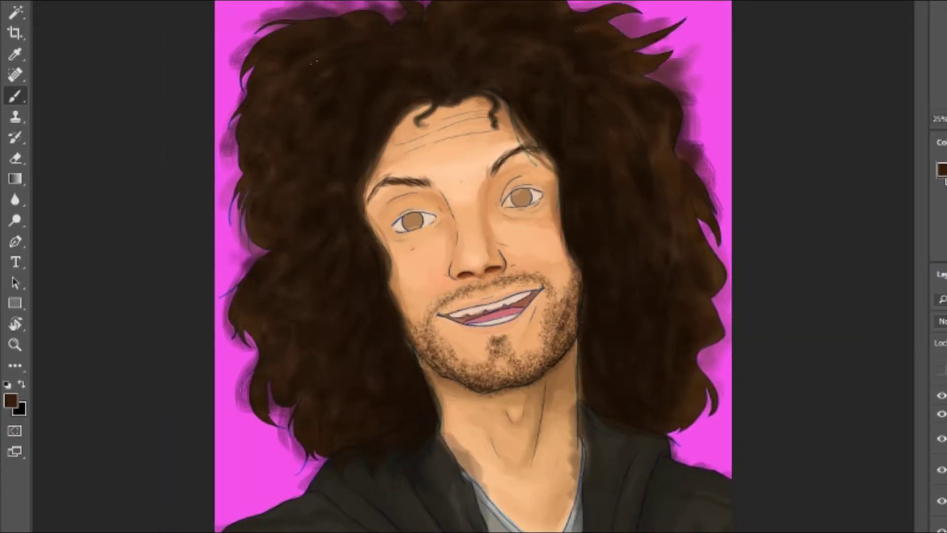
{"action": "left_click", "coordinate": [941, 394]}
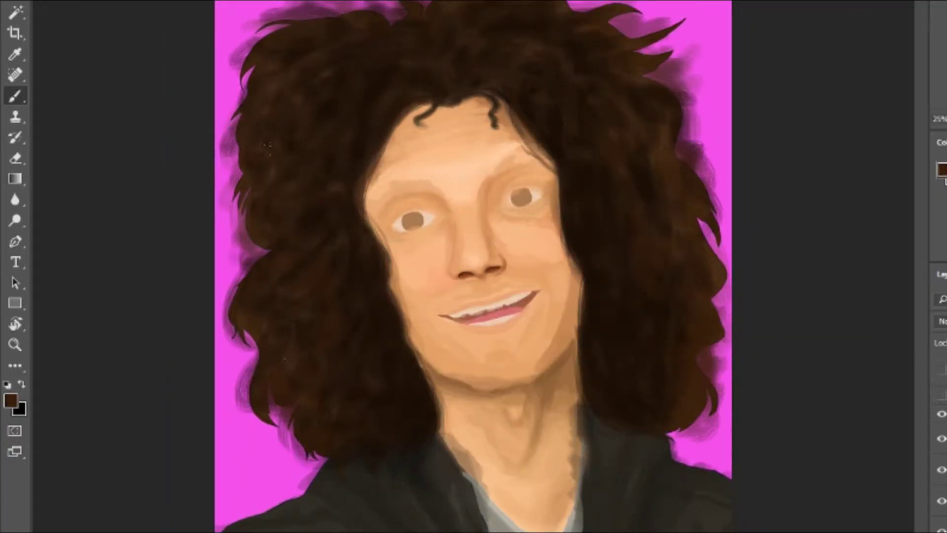
{"action": "left_click", "coordinate": [941, 394]}
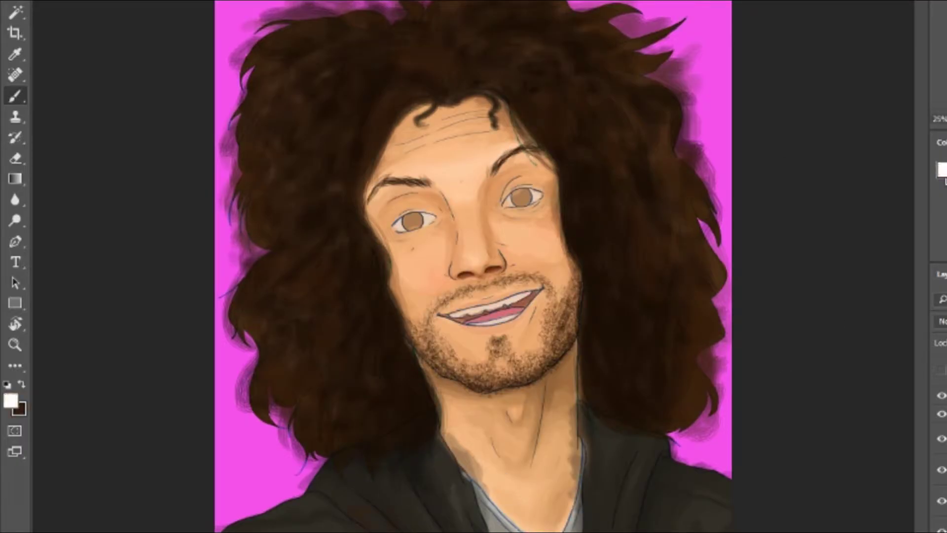
Paint olive-brown highlight strands throughout the hair on both sides of the face with a smaller brush.
{"action": "key", "text": "ctrl+alt"}
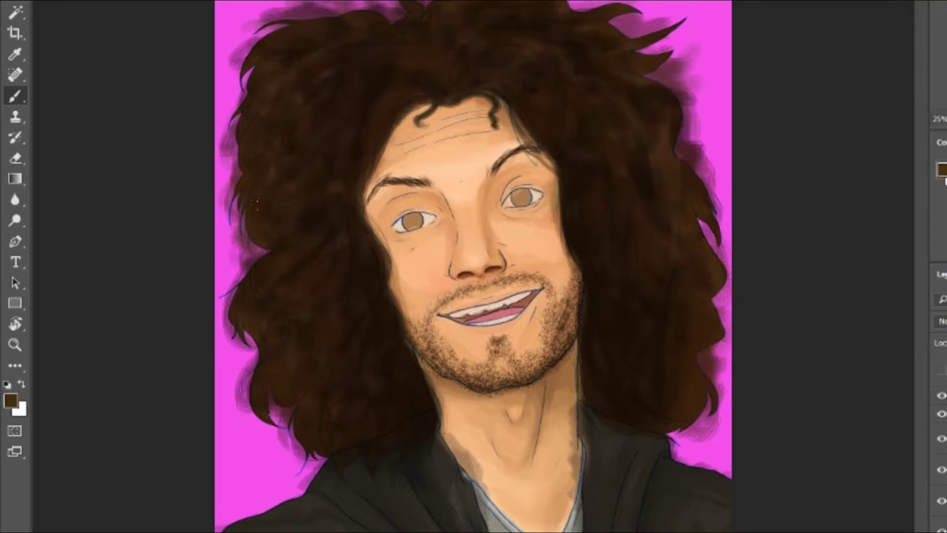
{"action": "key", "text": "bracketleft"}
{"action": "key", "text": "bracketleft"}
{"action": "key", "text": "bracketleft"}
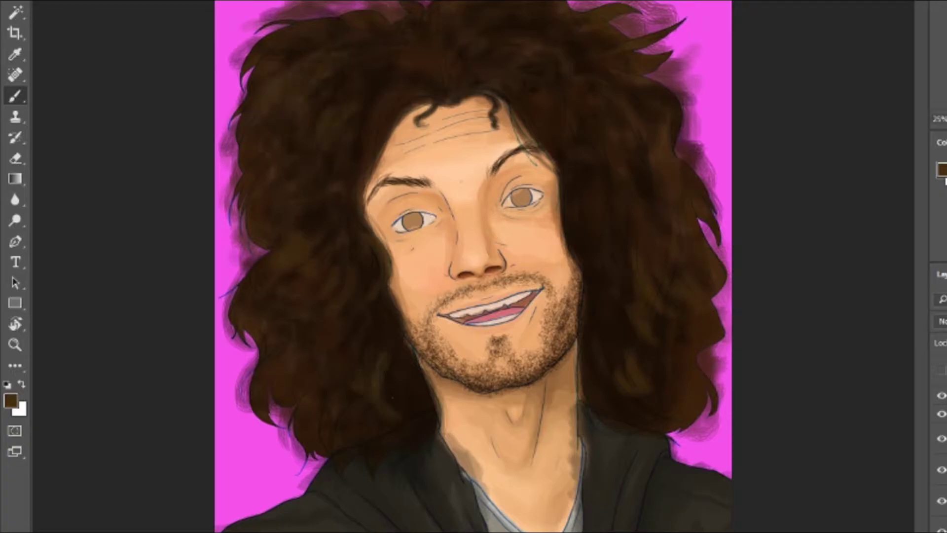
{"action": "left_click_drag", "start_coordinate": [585, 187], "coordinate": [579, 299]}
{"action": "left_click_drag", "start_coordinate": [692, 356], "coordinate": [705, 355]}
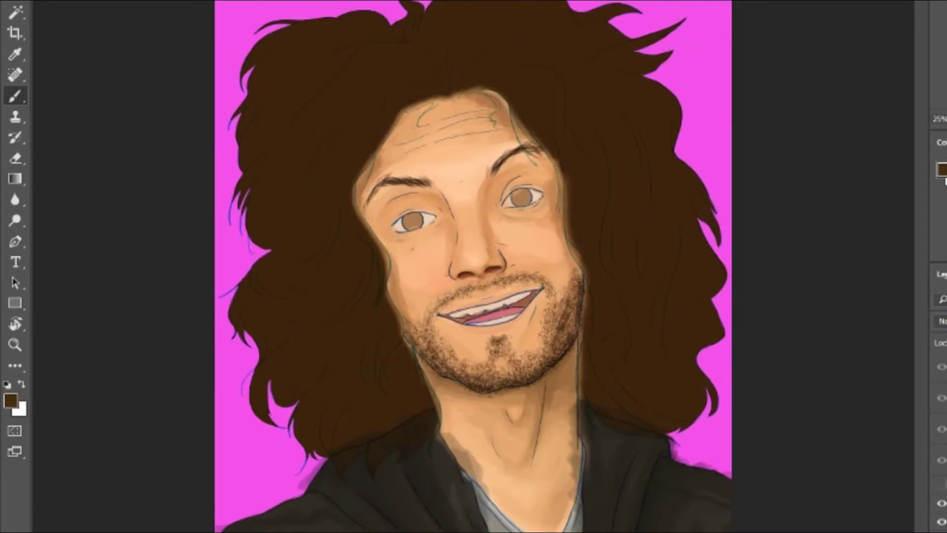
Apply a Gaussian Blur to the flat base hair layer, raising the radius to soften the hair's outer edge.
{"action": "key", "text": "ctrl+alt+f"}
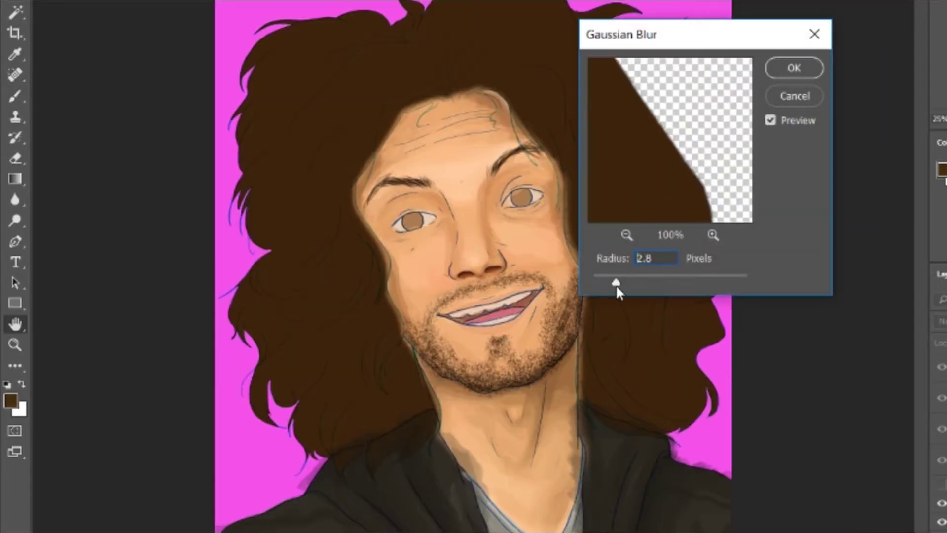
{"action": "left_click_drag", "start_coordinate": [616, 288], "coordinate": [647, 275]}
{"action": "key", "text": "Return"}
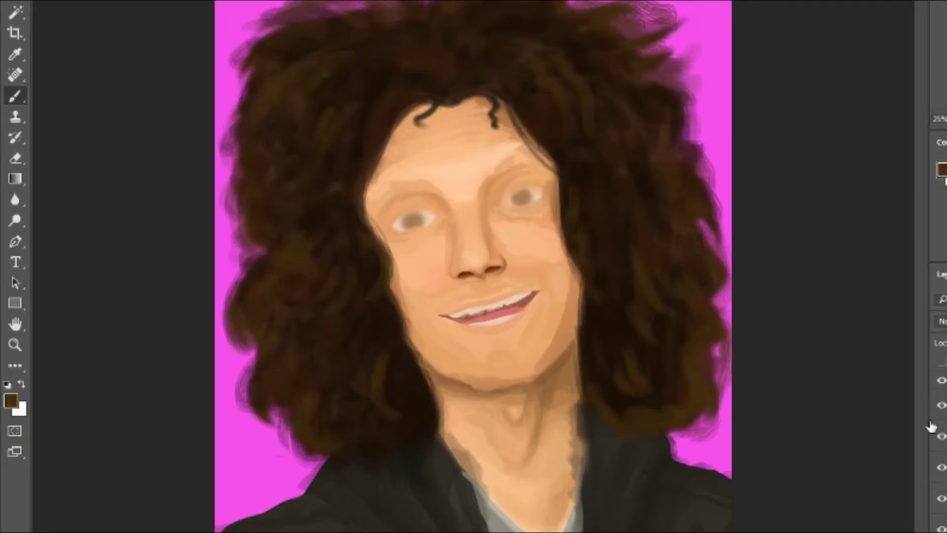
Replace the blurred irises in both eyes with crisp brown ones.
{"action": "key", "text": "ctrl+plus"}
{"action": "key", "text": "ctrl+plus"}
{"action": "key", "text": "ctrl+plus"}
{"action": "left_click_drag", "start_coordinate": [277, 143], "coordinate": [355, 128]}
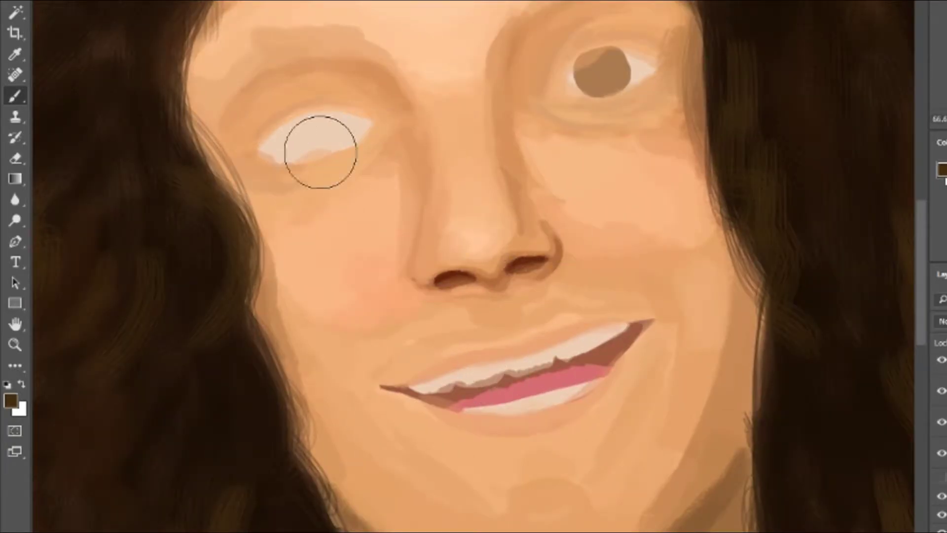
{"action": "left_click_drag", "start_coordinate": [577, 84], "coordinate": [646, 64]}
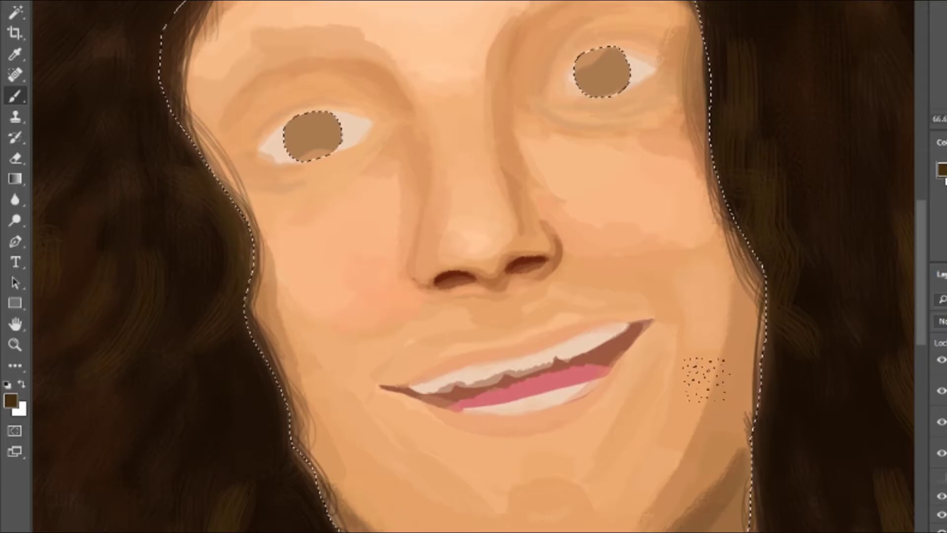
Select the outline of the whole hair shape for filtering.
{"action": "key", "text": "w"}
{"action": "key", "text": "ctrl+0"}
{"action": "key", "text": "ctrl+plus"}
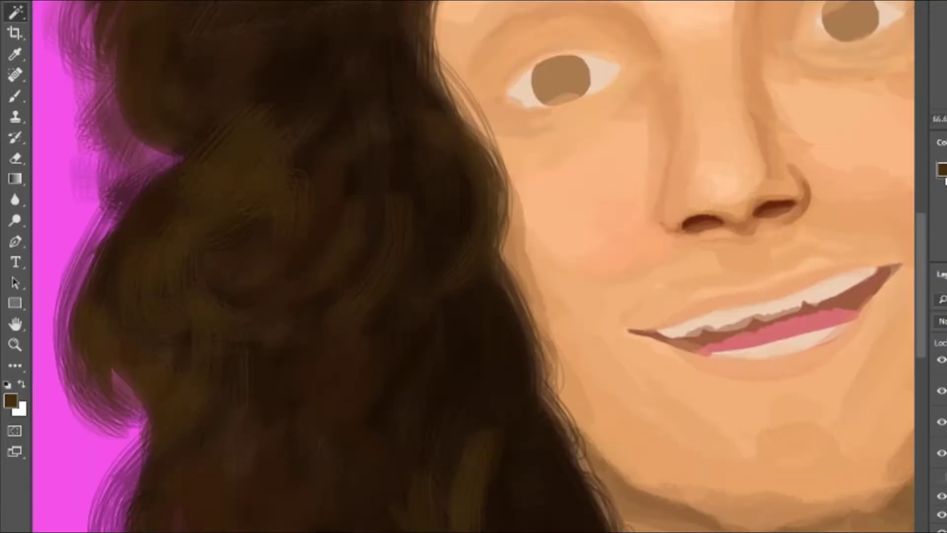
{"action": "key", "text": "ctrl+minus"}
{"action": "key", "text": "alt+t"}
{"action": "left_click", "coordinate": [570, 259]}
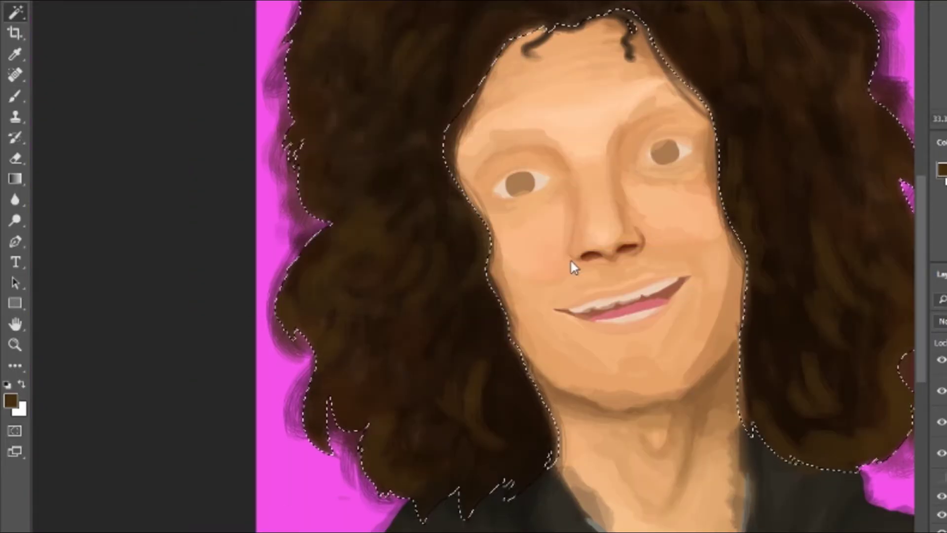
{"action": "key", "text": "alt+t"}
{"action": "mouse_move", "coordinate": [414, 148]}
{"action": "left_click", "coordinate": [554, 195]}
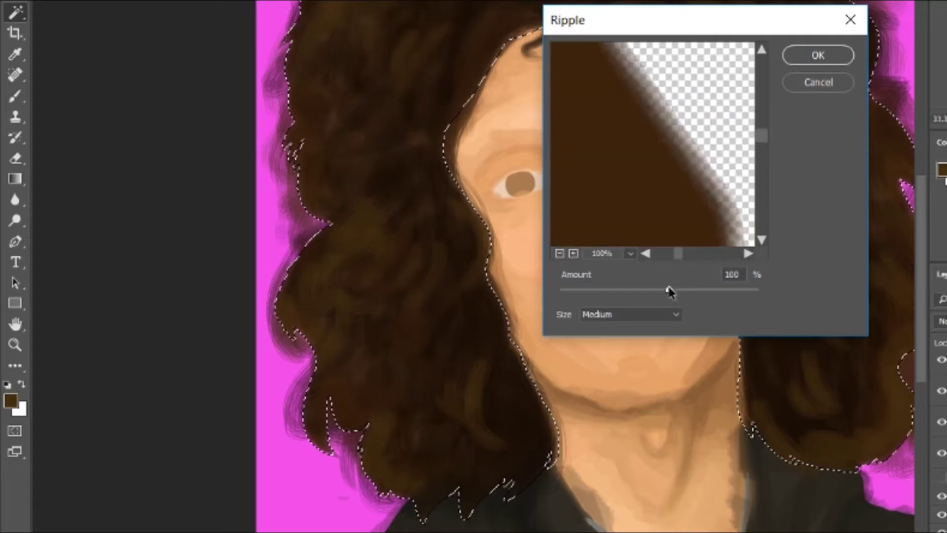
{"action": "key", "text": "Escape"}
Apply a Shape Blur to the base hair layer with the splat shape and a 165-pixel radius, and clear the selection.
{"action": "key", "text": "alt+t"}
{"action": "left_click", "coordinate": [557, 254]}
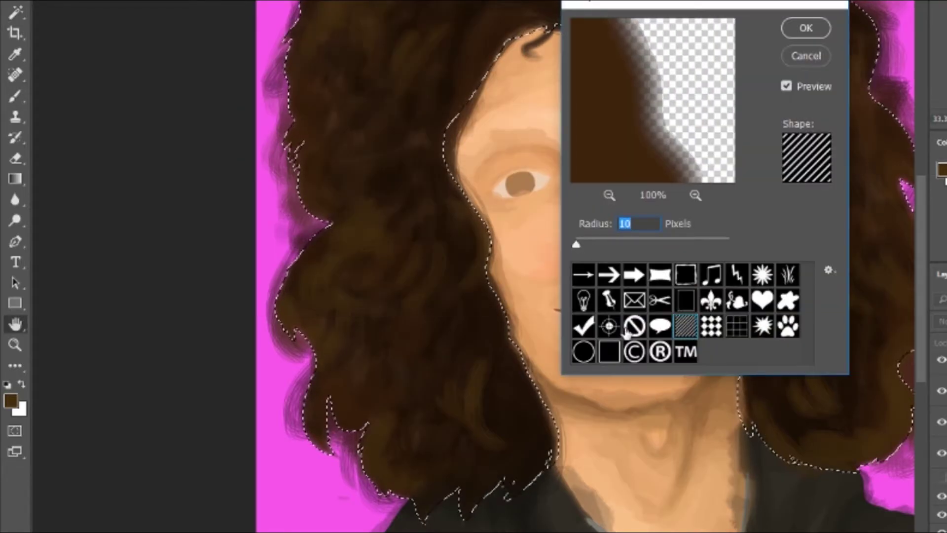
{"action": "left_click_drag", "start_coordinate": [577, 238], "coordinate": [593, 252]}
{"action": "left_click", "coordinate": [609, 195]}
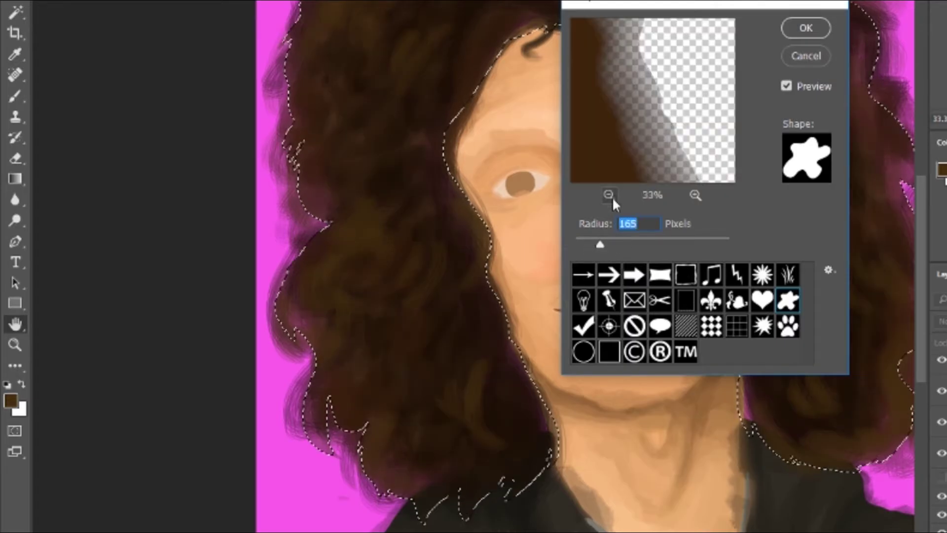
{"action": "left_click", "coordinate": [610, 195]}
{"action": "key", "text": "Return"}
{"action": "key", "text": "ctrl+d"}
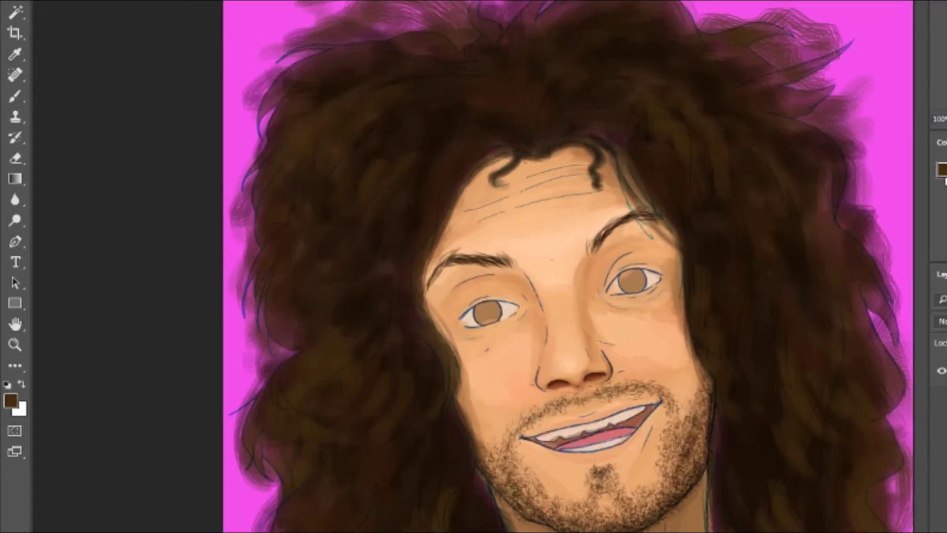
Paint brown curly strands on a new layer around the outer edge of the hair.
{"action": "key", "text": "b"}
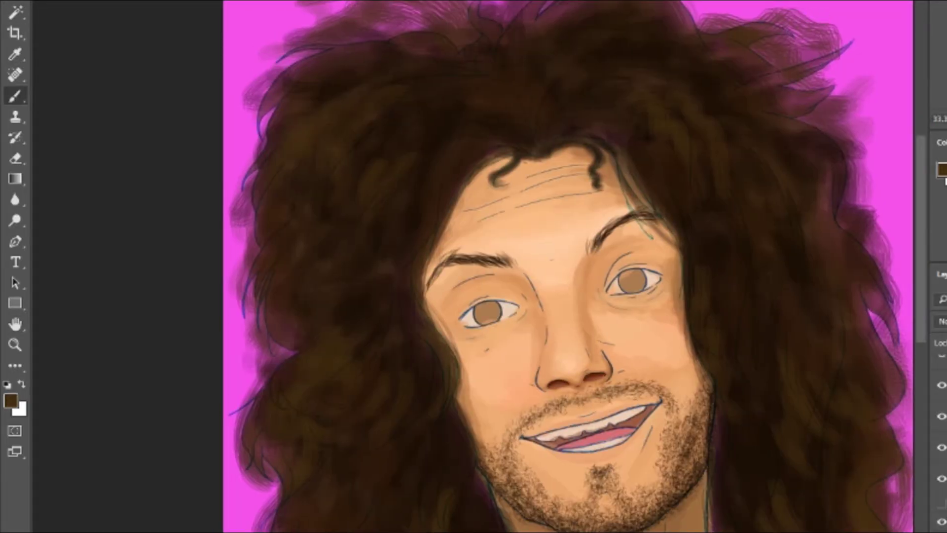
{"action": "key", "text": "ctrl+shift+alt+n"}
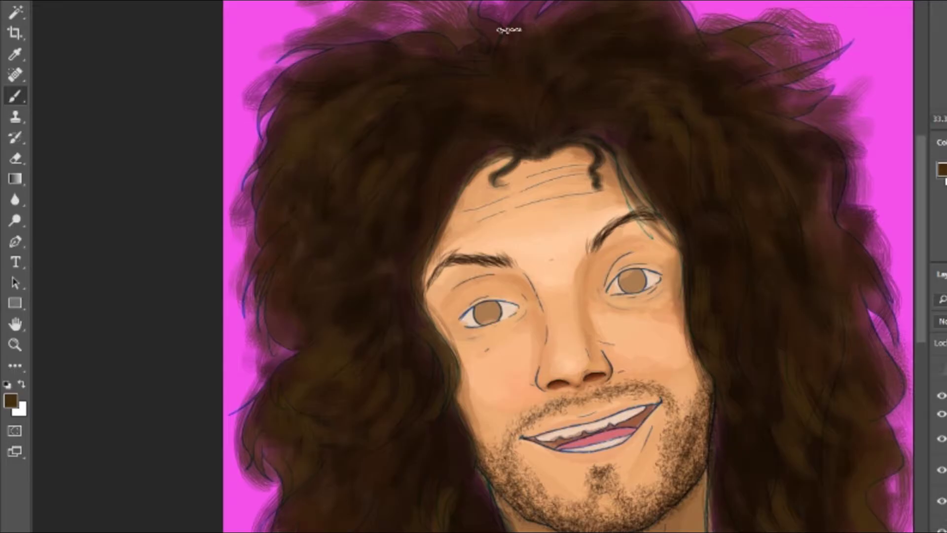
{"action": "left_click_drag", "start_coordinate": [888, 276], "coordinate": [903, 444]}
{"action": "left_click_drag", "start_coordinate": [246, 316], "coordinate": [291, 353]}
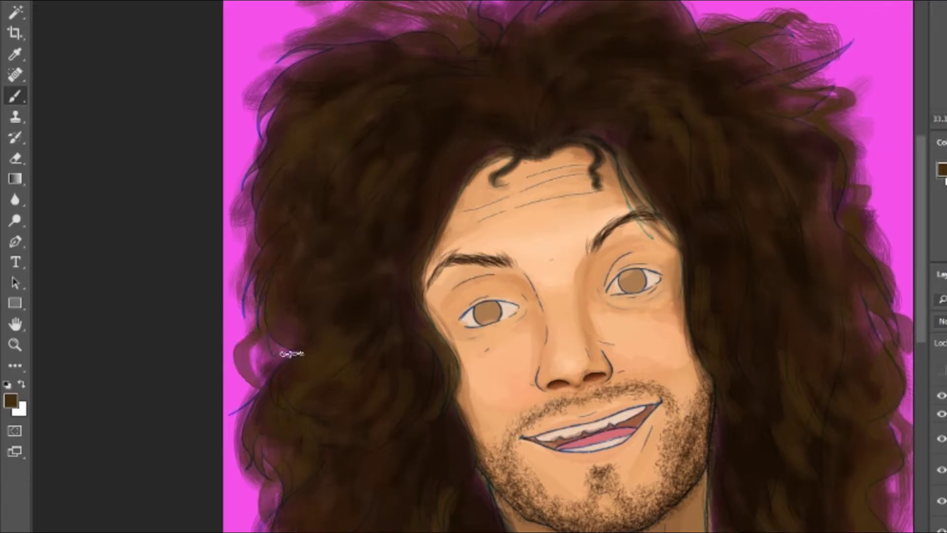
{"action": "left_click_drag", "start_coordinate": [429, 27], "coordinate": [316, 22]}
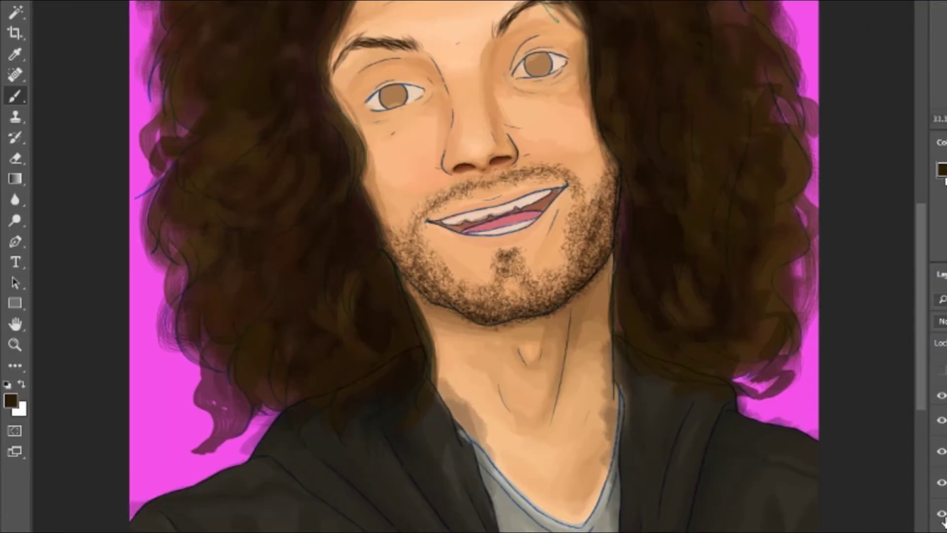
Hide the blue sketch lines over the face and hair, and paint black strands in the hair beside the neck.
{"action": "left_click", "coordinate": [942, 516]}
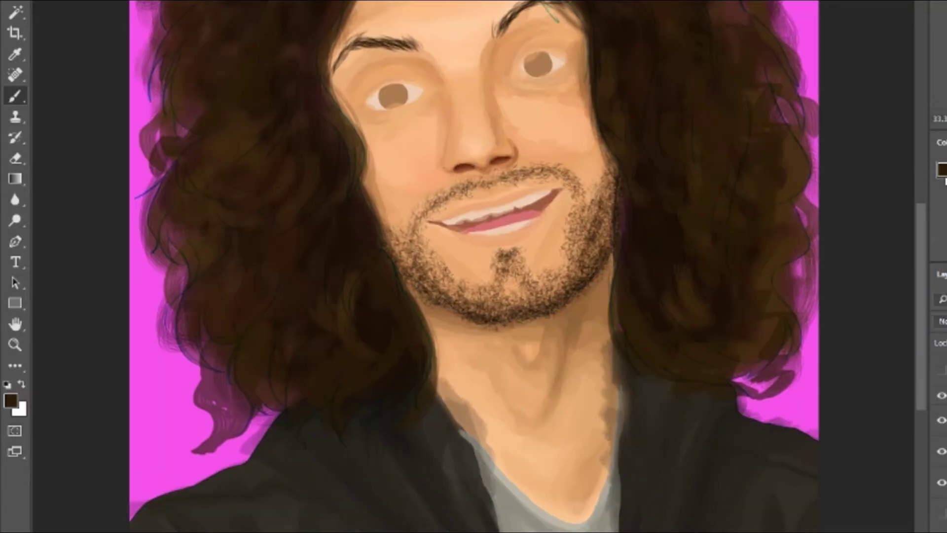
{"action": "key", "text": "ctrl+minus"}
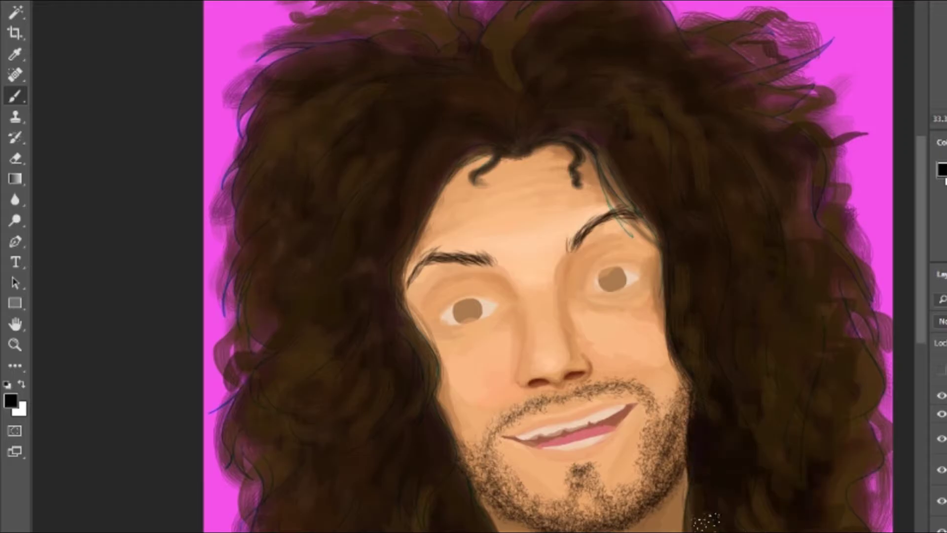
{"action": "mouse_move", "coordinate": [439, 503]}
{"action": "left_mouse_down"}
{"action": "mouse_move", "coordinate": [408, 423]}
{"action": "mouse_move", "coordinate": [313, 250]}
{"action": "mouse_move", "coordinate": [338, 95]}
{"action": "mouse_move", "coordinate": [686, 197]}
{"action": "mouse_move", "coordinate": [821, 316]}
{"action": "left_mouse_up"}
{"action": "key", "text": "ctrl+minus"}
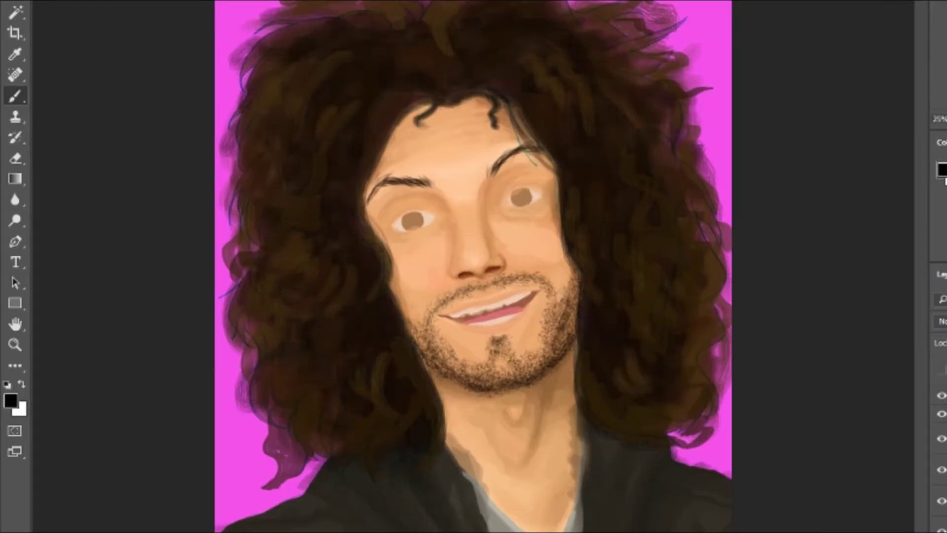
{"action": "key", "text": "alt+i"}
{"action": "left_click", "coordinate": [936, 453]}
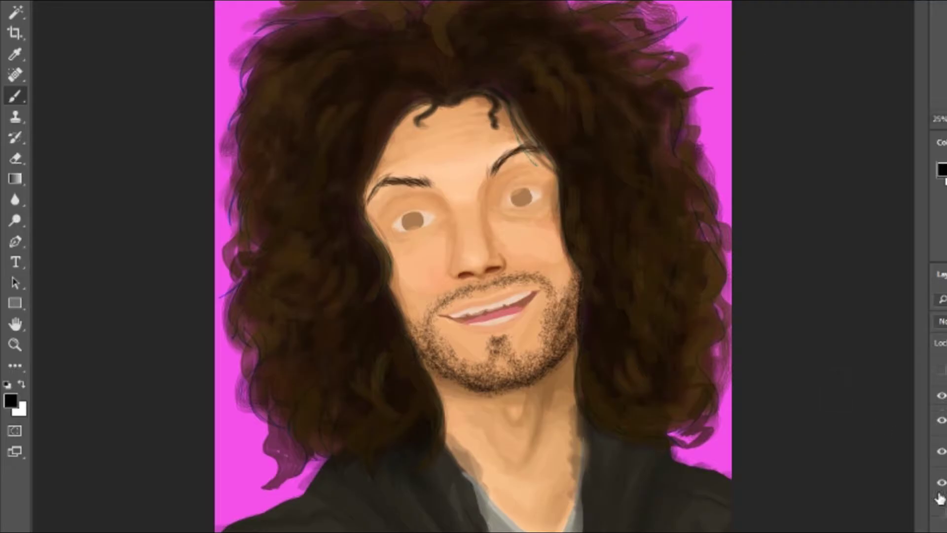
{"action": "left_click", "coordinate": [940, 482]}
Open Arin Hanson.psd as a reference and sample a light skin tone from the face.
{"action": "key", "text": "ctrl+o"}
{"action": "left_click", "coordinate": [133, 181]}
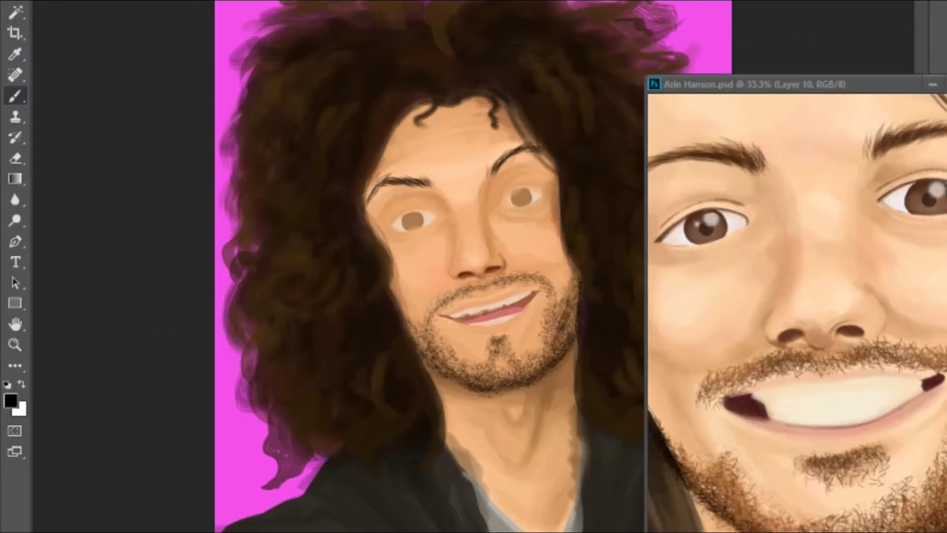
{"action": "left_click", "coordinate": [803, 278], "text": "alt"}
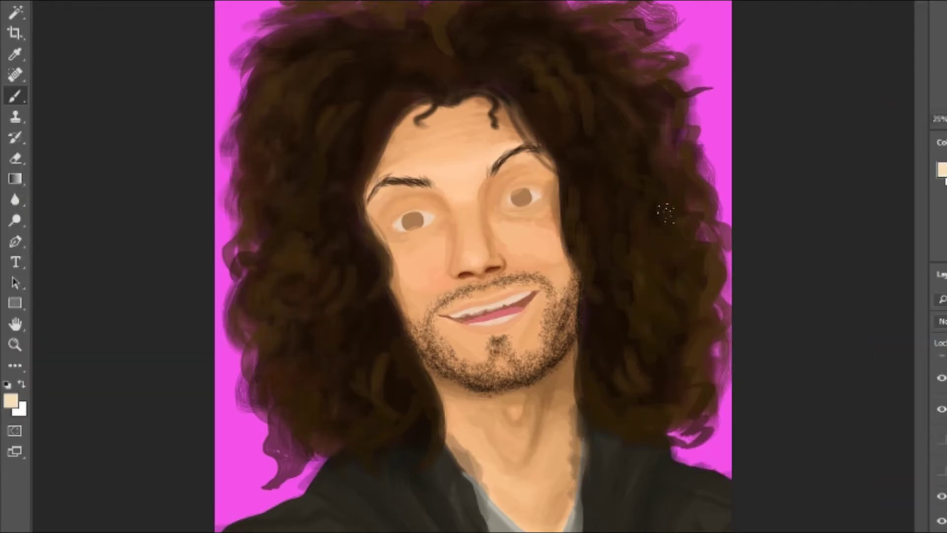
{"action": "key", "text": "ctrl+1"}
{"action": "scroll", "coordinate": [845, 365], "scroll_direction": "down", "scroll_amount": 5}
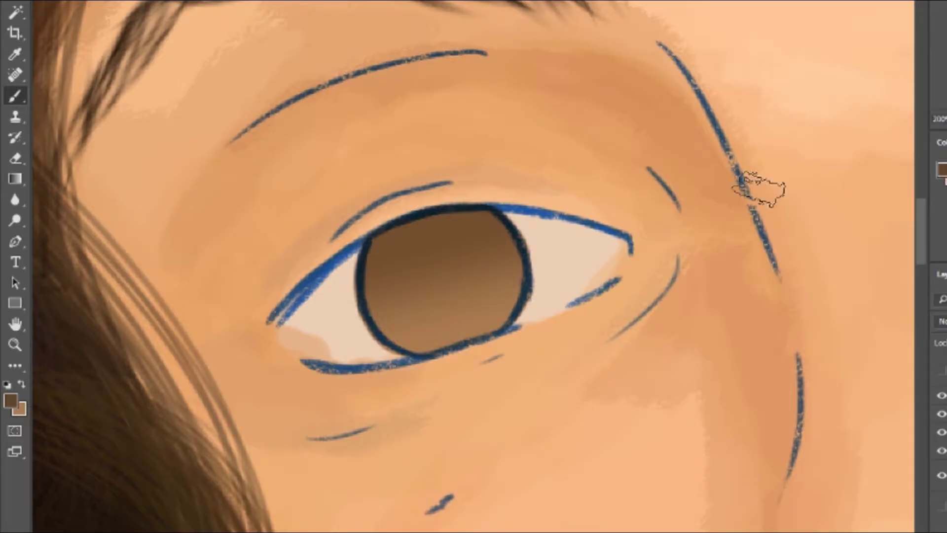
{"action": "left_click_drag", "start_coordinate": [571, 207], "coordinate": [482, 306]}
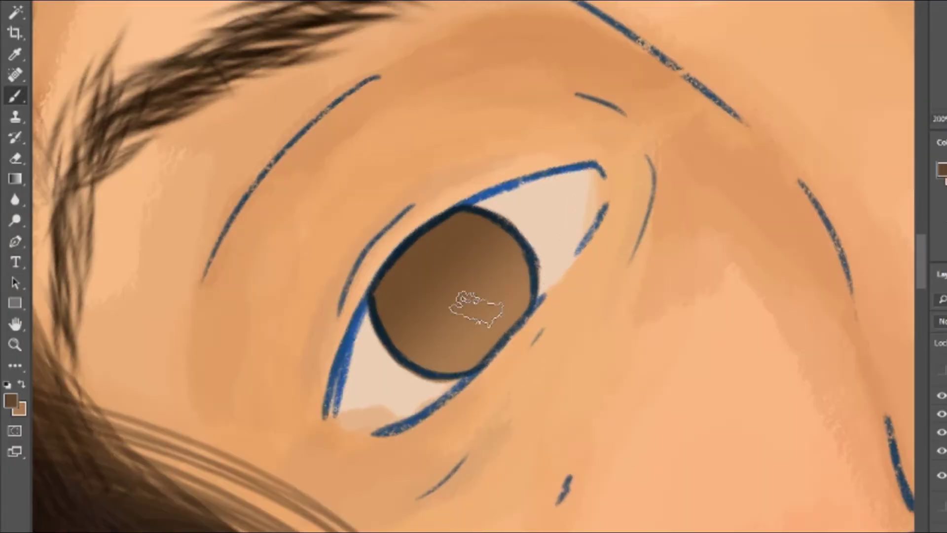
{"action": "left_click_drag", "start_coordinate": [600, 164], "coordinate": [464, 196]}
{"action": "left_click_drag", "start_coordinate": [366, 304], "coordinate": [328, 424]}
{"action": "key", "text": "ctrl+z"}
{"action": "key", "text": "ctrl+z"}
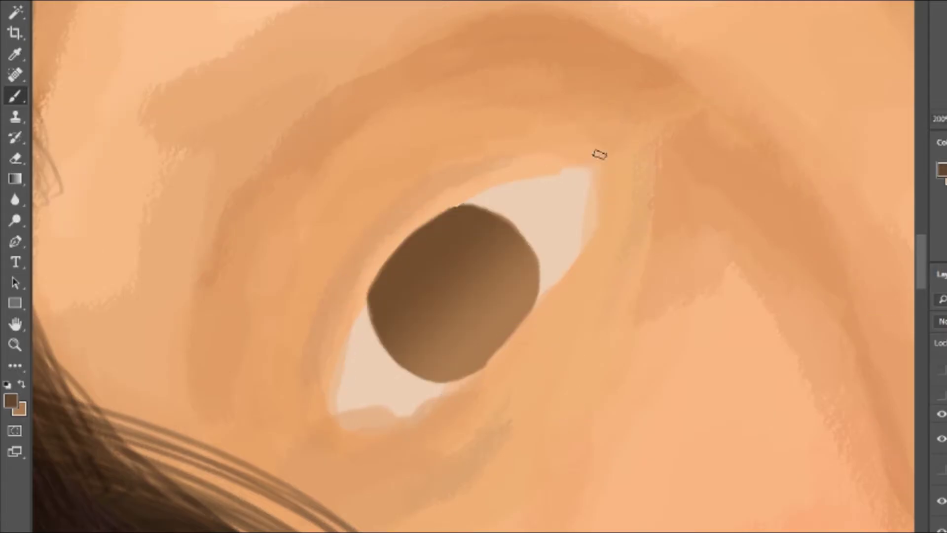
{"action": "left_click_drag", "start_coordinate": [598, 167], "coordinate": [553, 170]}
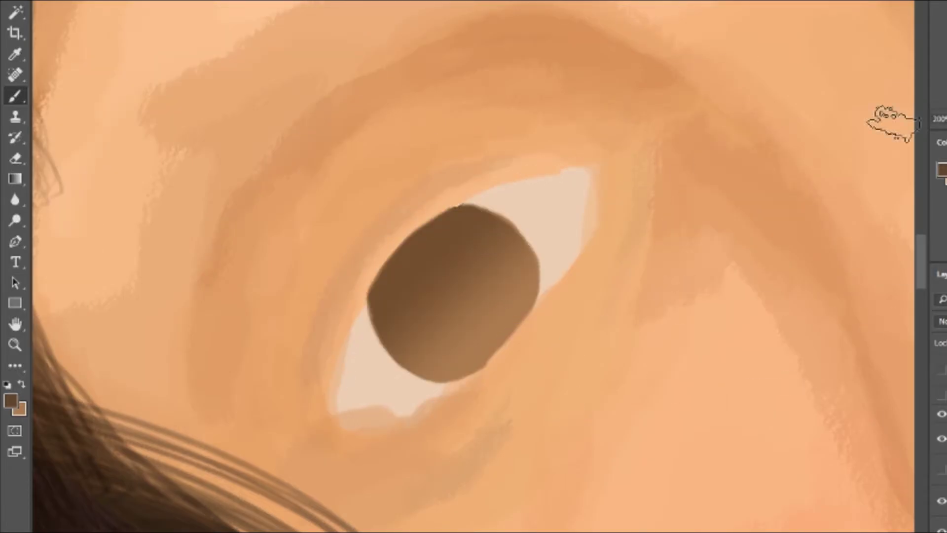
Trace the eyelid outlines of the eye on the portrait's left side in thin dark brown, and hide the sketch to check them.
{"action": "left_click_drag", "start_coordinate": [596, 170], "coordinate": [497, 186]}
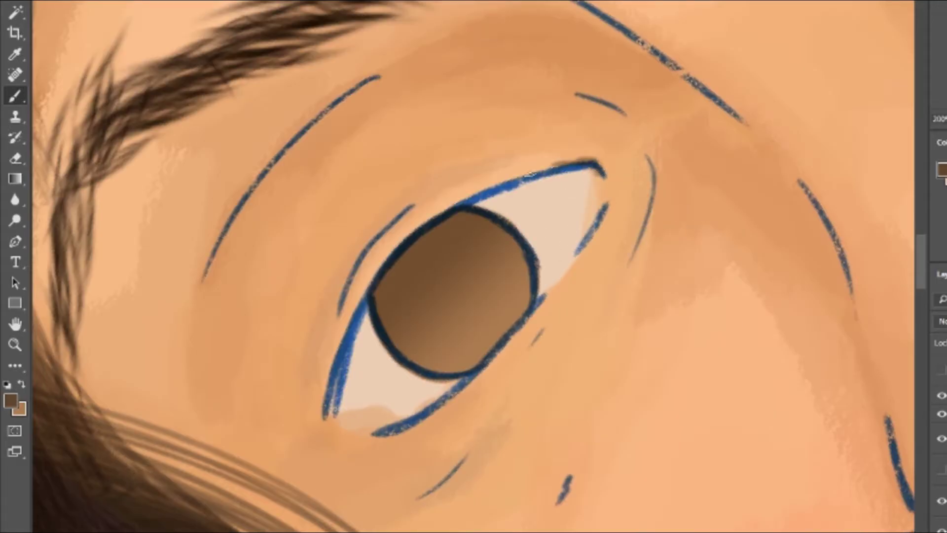
{"action": "left_click_drag", "start_coordinate": [577, 163], "coordinate": [456, 204]}
{"action": "left_click_drag", "start_coordinate": [377, 274], "coordinate": [328, 419]}
{"action": "left_click_drag", "start_coordinate": [347, 363], "coordinate": [318, 439]}
{"action": "left_click_drag", "start_coordinate": [495, 185], "coordinate": [451, 207]}
{"action": "left_click_drag", "start_coordinate": [340, 351], "coordinate": [319, 389]}
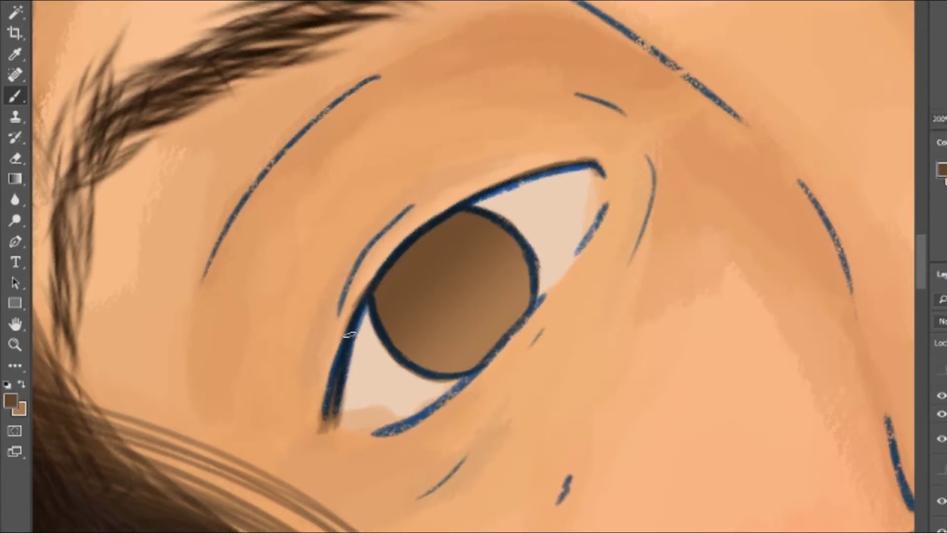
{"action": "left_click", "coordinate": [941, 396]}
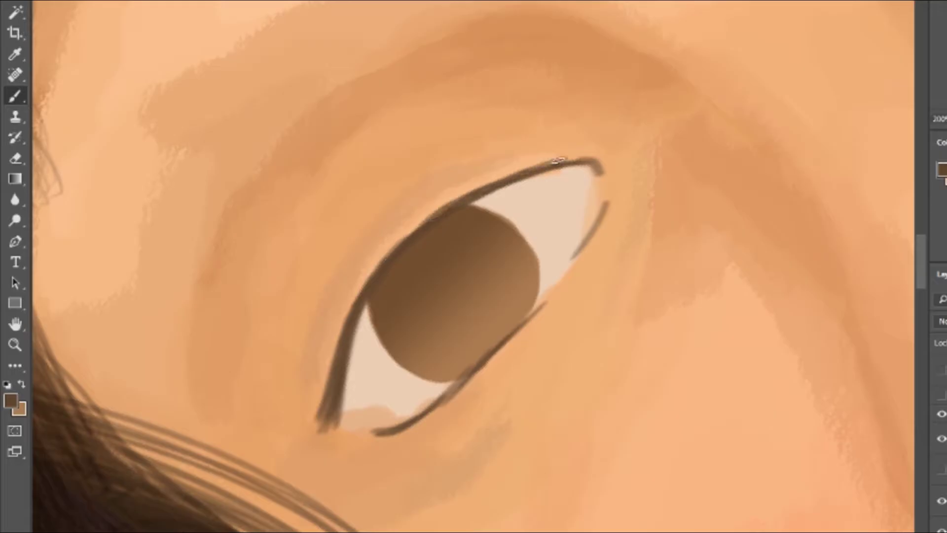
{"action": "left_click_drag", "start_coordinate": [618, 311], "coordinate": [531, 217]}
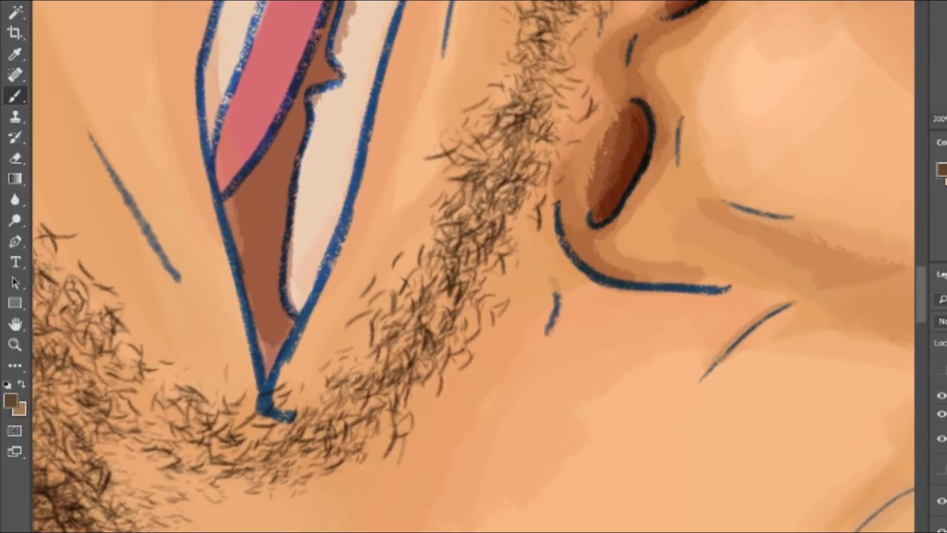
Trace the upper and lower lid lines of the portrait's other eye in dark brown over the sketch.
{"action": "left_click_drag", "start_coordinate": [731, 204], "coordinate": [315, 470]}
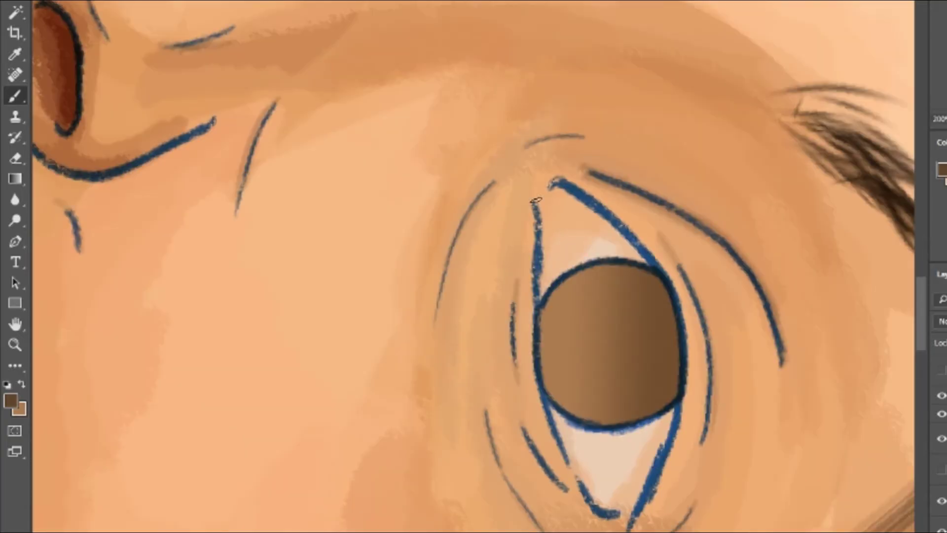
{"action": "mouse_move", "coordinate": [535, 197]}
{"action": "left_mouse_down"}
{"action": "mouse_move", "coordinate": [538, 311]}
{"action": "mouse_move", "coordinate": [568, 473]}
{"action": "left_mouse_up"}
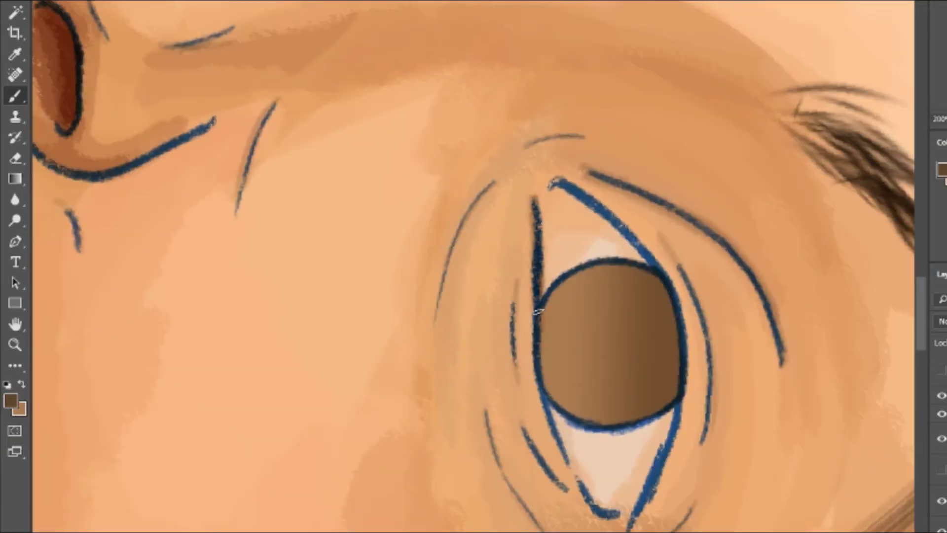
{"action": "left_click_drag", "start_coordinate": [552, 180], "coordinate": [632, 247]}
{"action": "left_click_drag", "start_coordinate": [599, 207], "coordinate": [689, 378]}
{"action": "left_click_drag", "start_coordinate": [691, 316], "coordinate": [636, 518]}
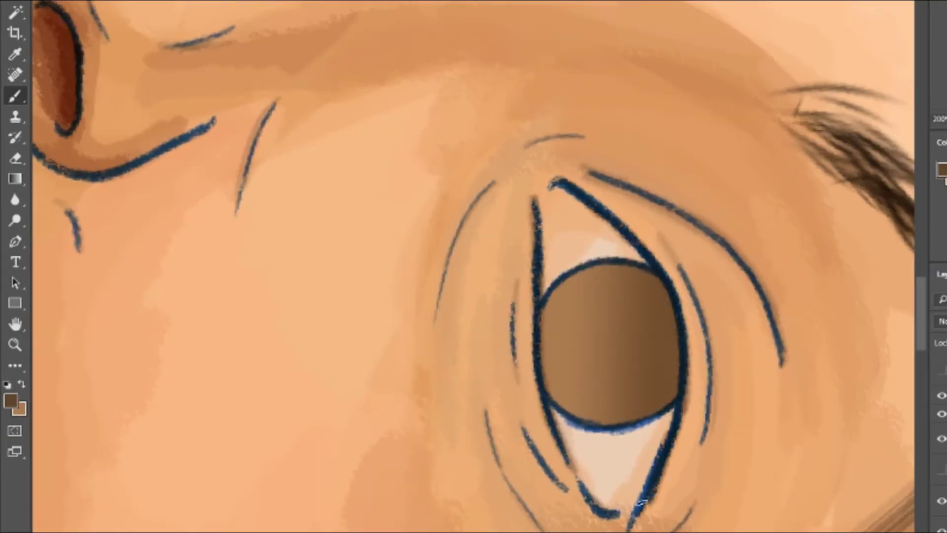
{"action": "left_click_drag", "start_coordinate": [674, 380], "coordinate": [629, 531]}
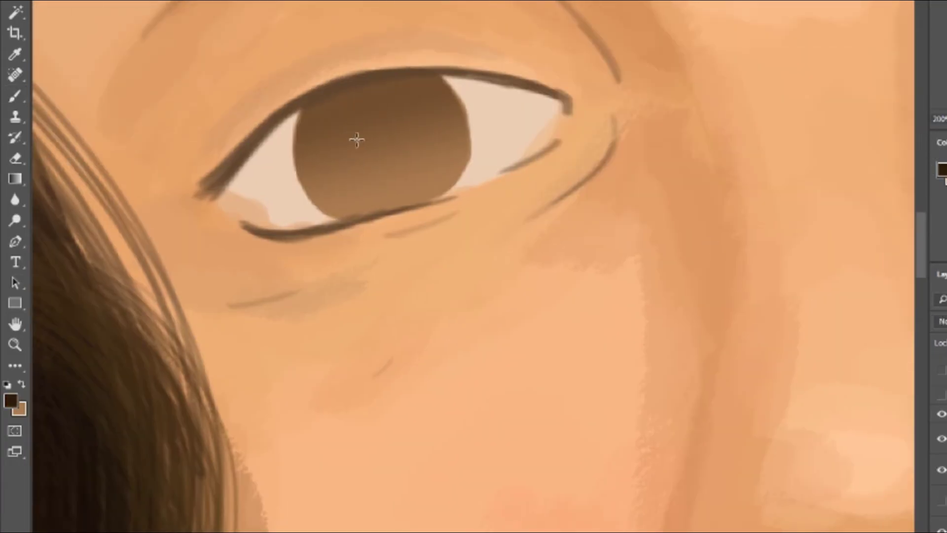
Add a round dark brown pupil to one iris, scale it to fit, and place a copy in the other iris.
{"action": "left_click_drag", "start_coordinate": [357, 140], "coordinate": [419, 197]}
{"action": "key", "text": "b"}
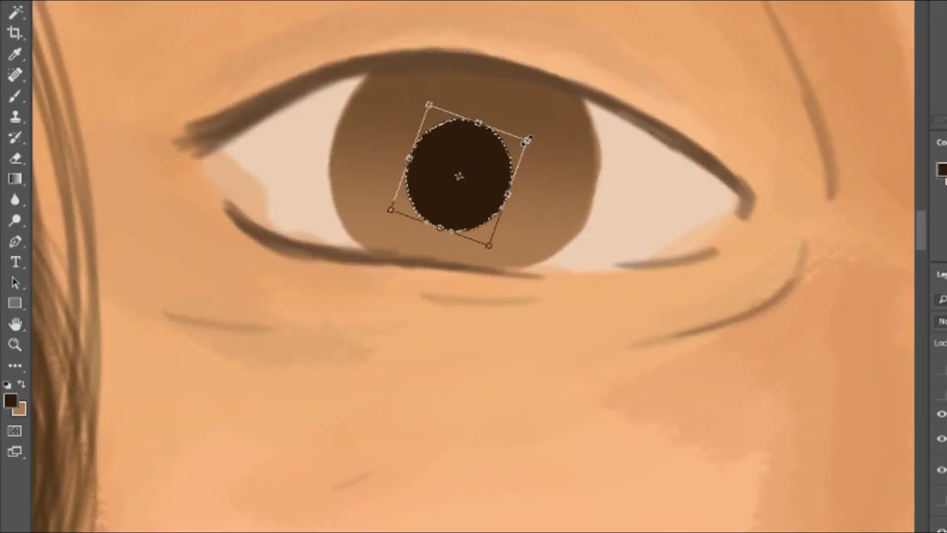
{"action": "key", "text": "Return"}
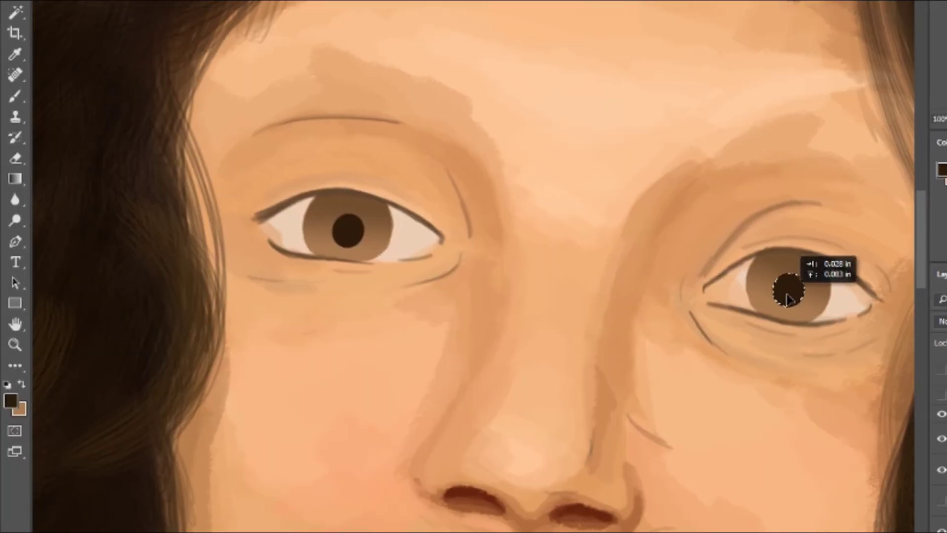
{"action": "left_click_drag", "start_coordinate": [788, 300], "coordinate": [789, 296]}
{"action": "key", "text": "ctrl+d"}
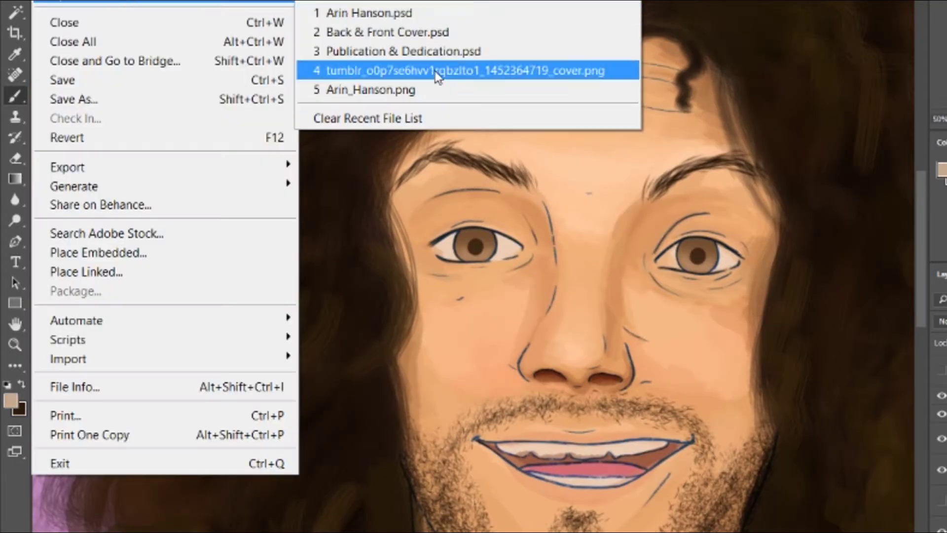
Open the recent tumblr cover PNG as a reference and add two overlapping round white highlights over the first eye's iris and pupil.
{"action": "left_click", "coordinate": [434, 126]}
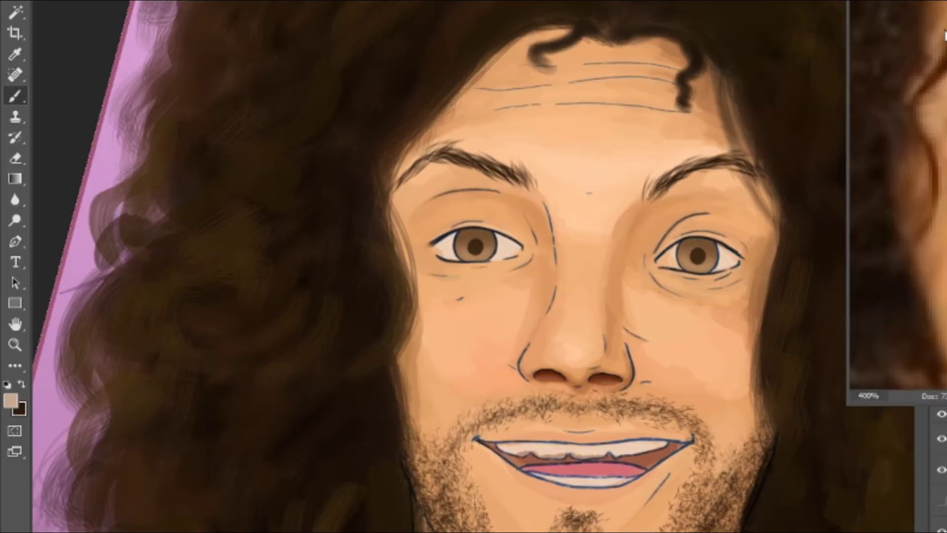
{"action": "scroll", "coordinate": [453, 253], "scroll_direction": "up", "scroll_amount": 5}
{"action": "key", "text": "d"}
{"action": "key", "text": "x"}
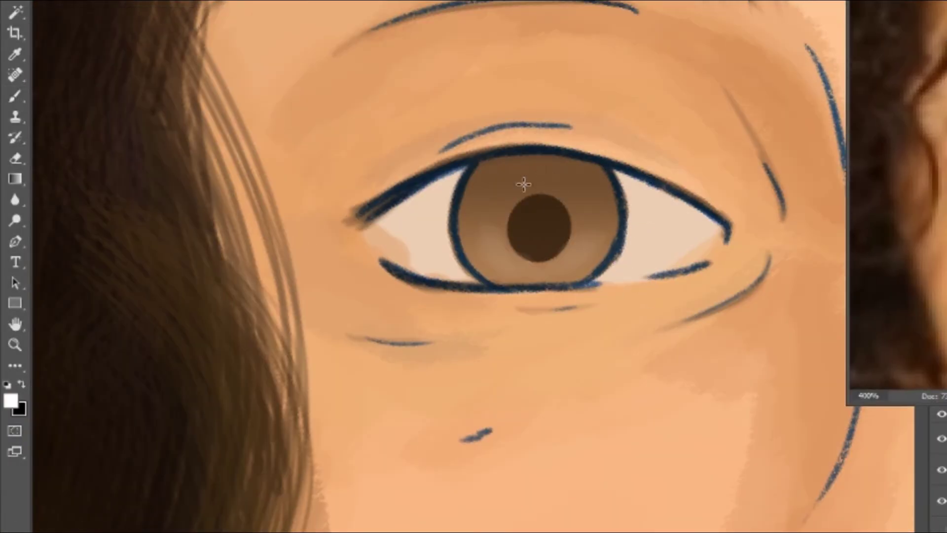
{"action": "key", "text": "m"}
{"action": "mouse_move", "coordinate": [520, 219]}
{"action": "left_mouse_down"}
{"action": "mouse_move", "coordinate": [535, 213]}
{"action": "mouse_move", "coordinate": [527, 220]}
{"action": "mouse_move", "coordinate": [572, 277]}
{"action": "left_mouse_up"}
{"action": "key", "text": "b"}
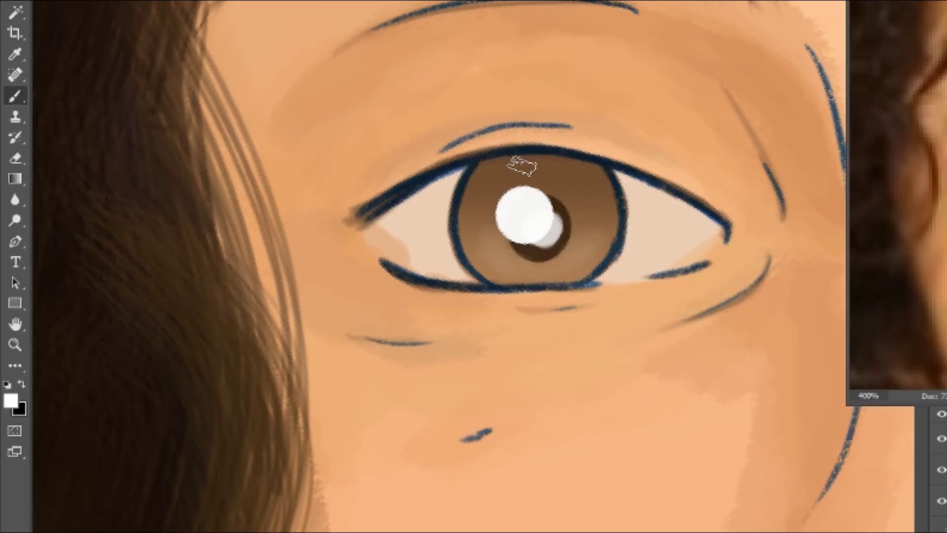
{"action": "left_click_drag", "start_coordinate": [522, 213], "coordinate": [508, 198]}
Add matching round highlights to the other eye and lower the opacity of the highlights.
{"action": "key", "text": "space"}
{"action": "mouse_move", "coordinate": [789, 276]}
{"action": "left_mouse_down"}
{"action": "mouse_move", "coordinate": [567, 272]}
{"action": "mouse_move", "coordinate": [576, 269]}
{"action": "left_mouse_up"}
{"action": "key", "text": "b"}
{"action": "key", "text": "ctrl+0"}
{"action": "key", "text": "Escape"}
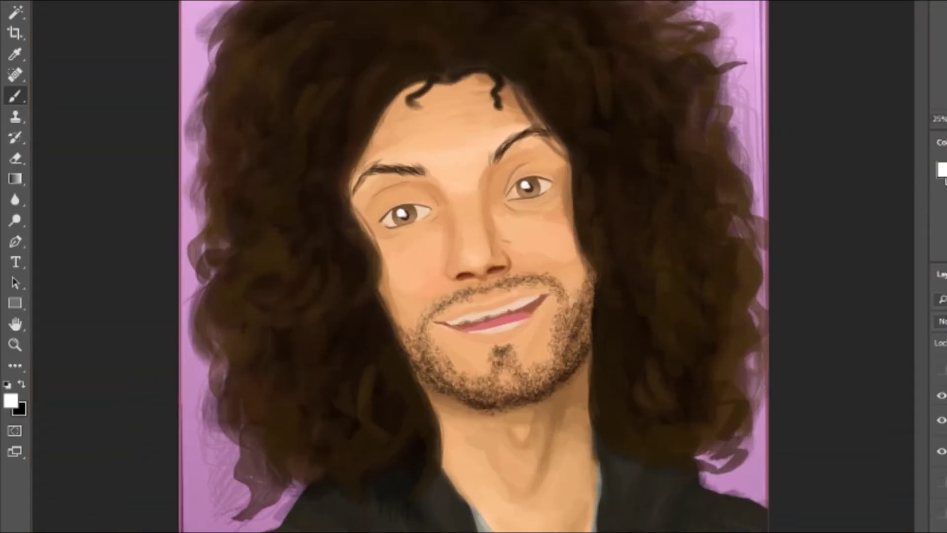
{"action": "scroll", "coordinate": [794, 418], "scroll_direction": "up", "scroll_amount": 3}
{"action": "scroll", "coordinate": [795, 418], "scroll_direction": "down", "scroll_amount": 3}
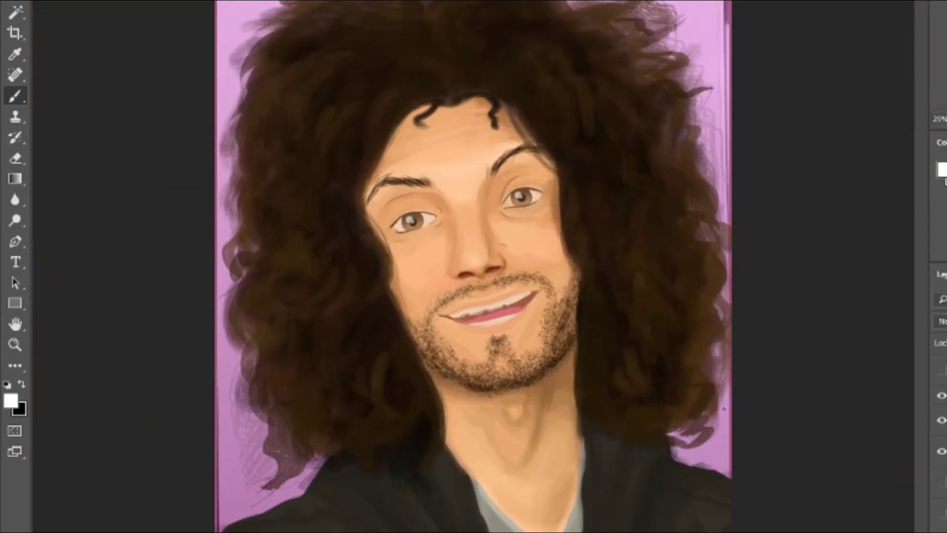
Repaint the whites of both eyes in lighter off-white tones around the irises, within the lid lines.
{"action": "scroll", "coordinate": [724, 409], "scroll_direction": "down", "scroll_amount": 2}
{"action": "scroll", "coordinate": [724, 408], "scroll_direction": "up", "scroll_amount": 8}
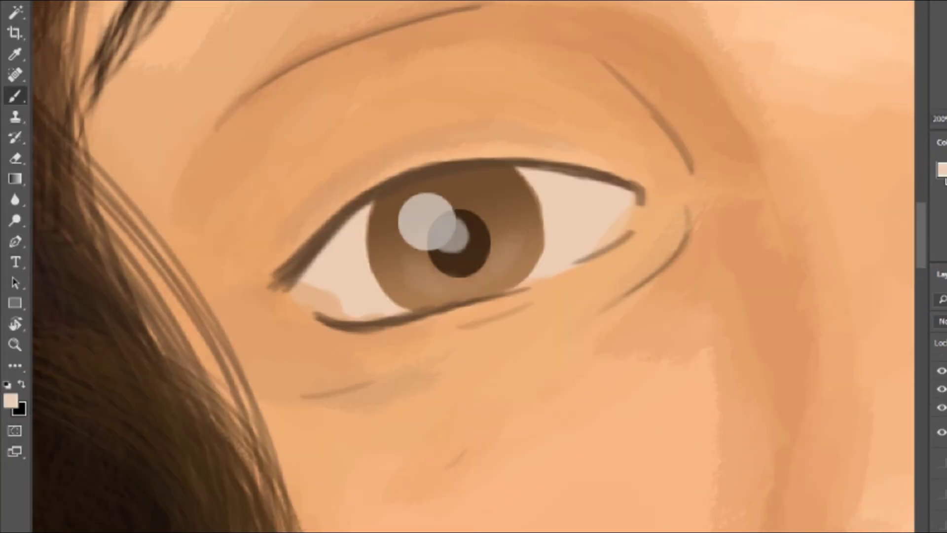
{"action": "left_click_drag", "start_coordinate": [539, 184], "coordinate": [526, 257]}
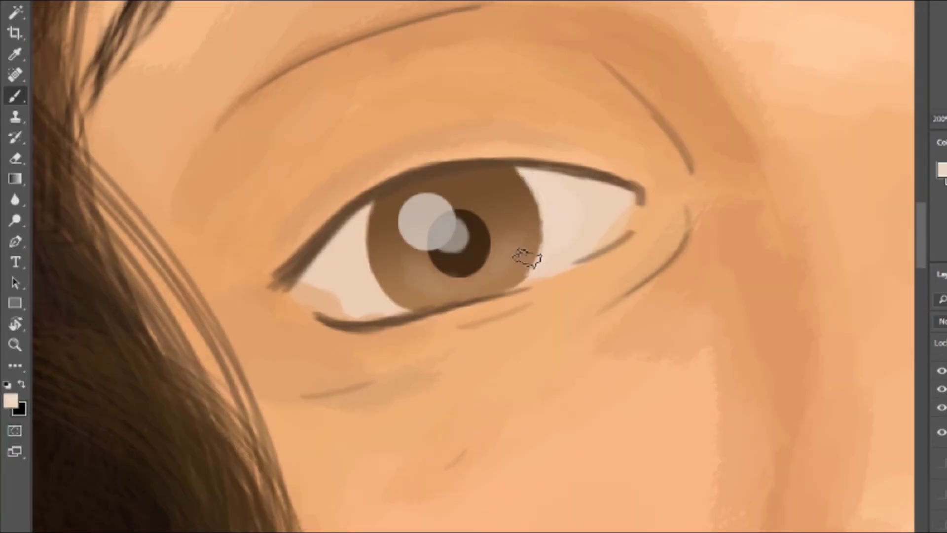
{"action": "left_click_drag", "start_coordinate": [602, 211], "coordinate": [592, 239]}
{"action": "left_click_drag", "start_coordinate": [368, 222], "coordinate": [378, 312]}
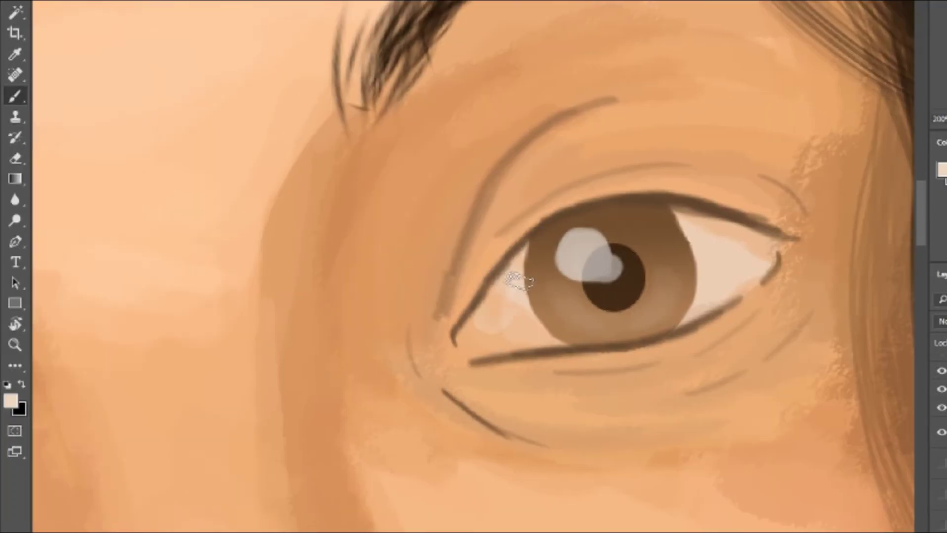
{"action": "left_click_drag", "start_coordinate": [518, 275], "coordinate": [560, 340]}
{"action": "mouse_move", "coordinate": [691, 222]}
{"action": "left_mouse_down"}
{"action": "mouse_move", "coordinate": [711, 244]}
{"action": "mouse_move", "coordinate": [720, 305]}
{"action": "left_mouse_up"}
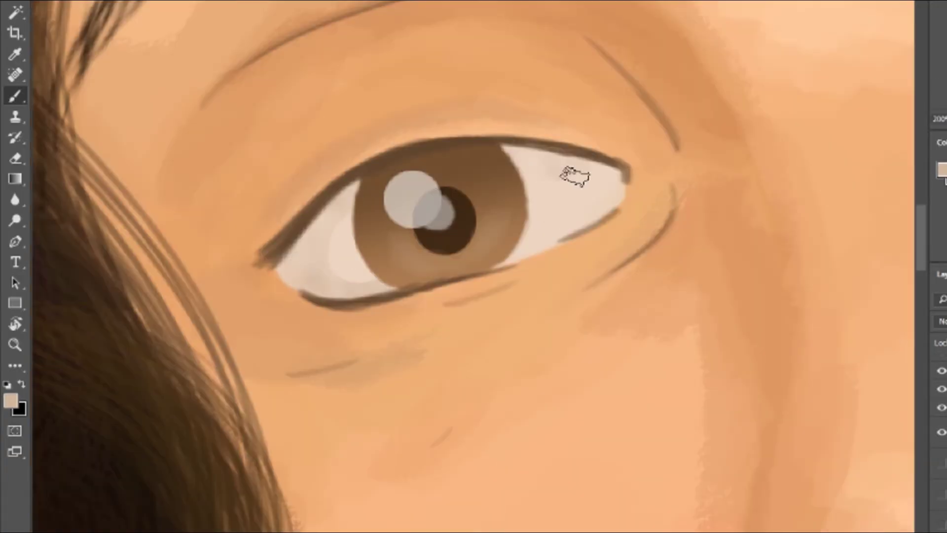
{"action": "left_click_drag", "start_coordinate": [576, 173], "coordinate": [537, 142]}
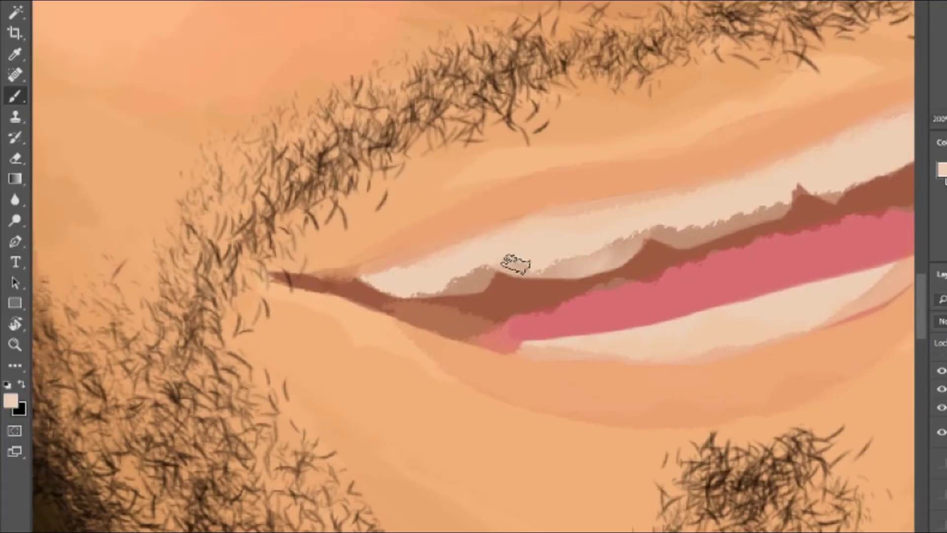
Reshape the upper teeth in cream, with rounded lower edges and small notches between the teeth.
{"action": "mouse_move", "coordinate": [516, 264]}
{"action": "left_mouse_down"}
{"action": "mouse_move", "coordinate": [635, 217]}
{"action": "mouse_move", "coordinate": [455, 281]}
{"action": "mouse_move", "coordinate": [596, 239]}
{"action": "mouse_move", "coordinate": [738, 311]}
{"action": "left_mouse_up"}
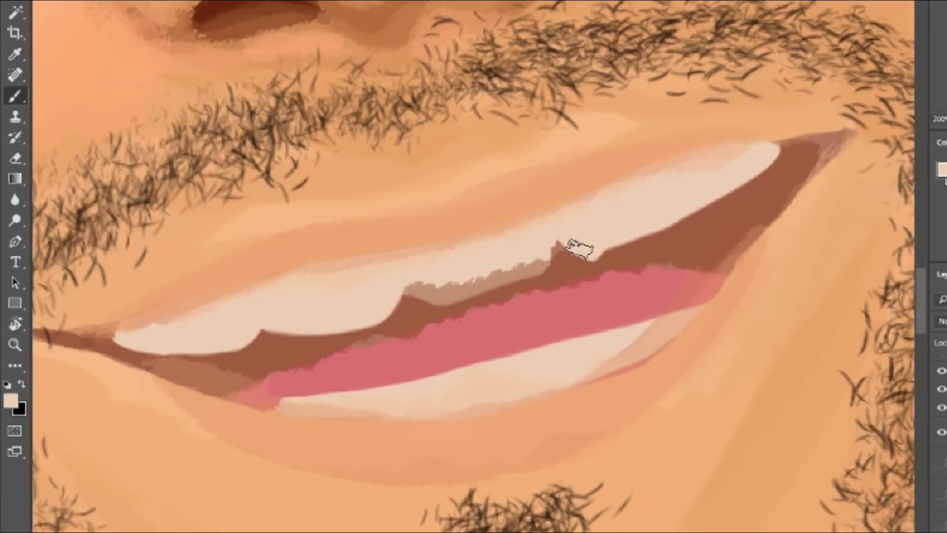
{"action": "mouse_move", "coordinate": [565, 247]}
{"action": "left_mouse_down"}
{"action": "mouse_move", "coordinate": [770, 148]}
{"action": "mouse_move", "coordinate": [538, 270]}
{"action": "mouse_move", "coordinate": [554, 244]}
{"action": "mouse_move", "coordinate": [79, 335]}
{"action": "left_mouse_up"}
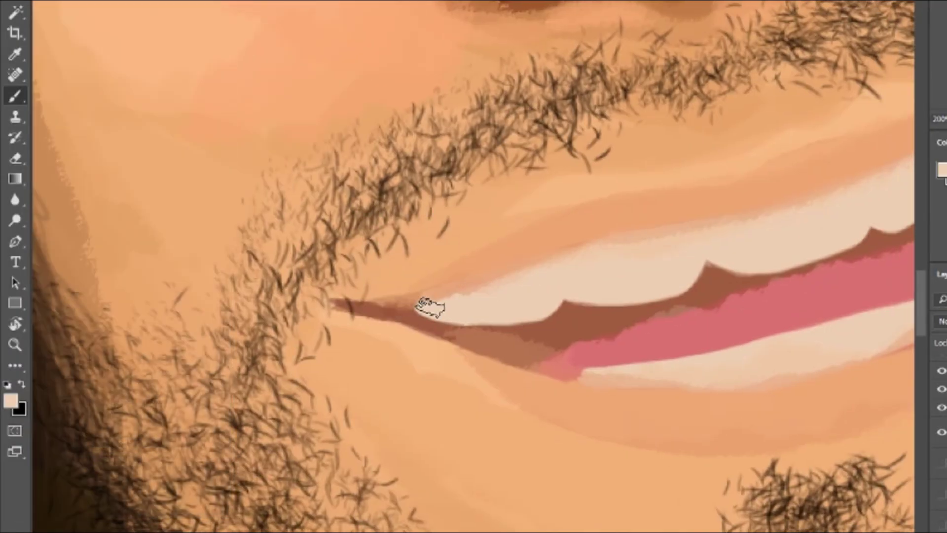
{"action": "mouse_move", "coordinate": [423, 306]}
{"action": "left_mouse_down"}
{"action": "mouse_move", "coordinate": [442, 291]}
{"action": "mouse_move", "coordinate": [567, 275]}
{"action": "left_mouse_up"}
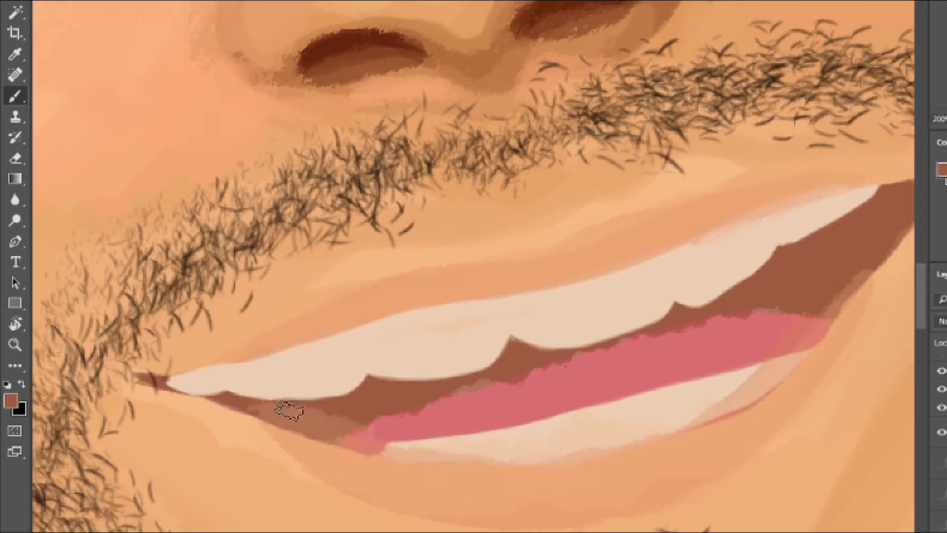
Repaint the mouth cavity in flat brown and the tongue in pink, with smooth edges along both rows of teeth.
{"action": "mouse_move", "coordinate": [290, 408]}
{"action": "left_mouse_down"}
{"action": "mouse_move", "coordinate": [762, 281]}
{"action": "mouse_move", "coordinate": [406, 408]}
{"action": "left_mouse_up"}
{"action": "left_click", "coordinate": [804, 318], "text": "alt"}
{"action": "mouse_move", "coordinate": [803, 317]}
{"action": "left_mouse_down"}
{"action": "mouse_move", "coordinate": [364, 444]}
{"action": "mouse_move", "coordinate": [677, 338]}
{"action": "mouse_move", "coordinate": [566, 368]}
{"action": "mouse_move", "coordinate": [341, 444]}
{"action": "left_mouse_up"}
{"action": "left_click", "coordinate": [739, 255], "text": "alt"}
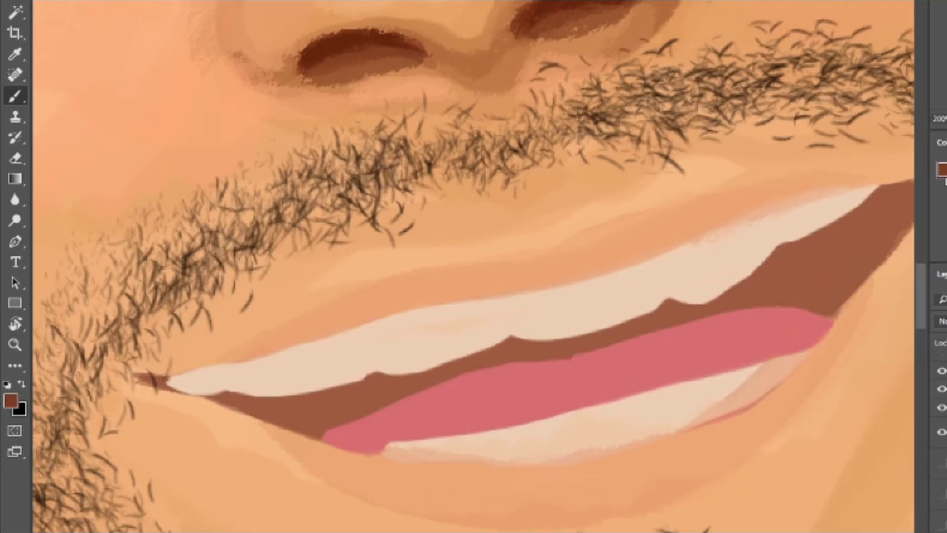
{"action": "left_click", "coordinate": [351, 337], "text": "alt"}
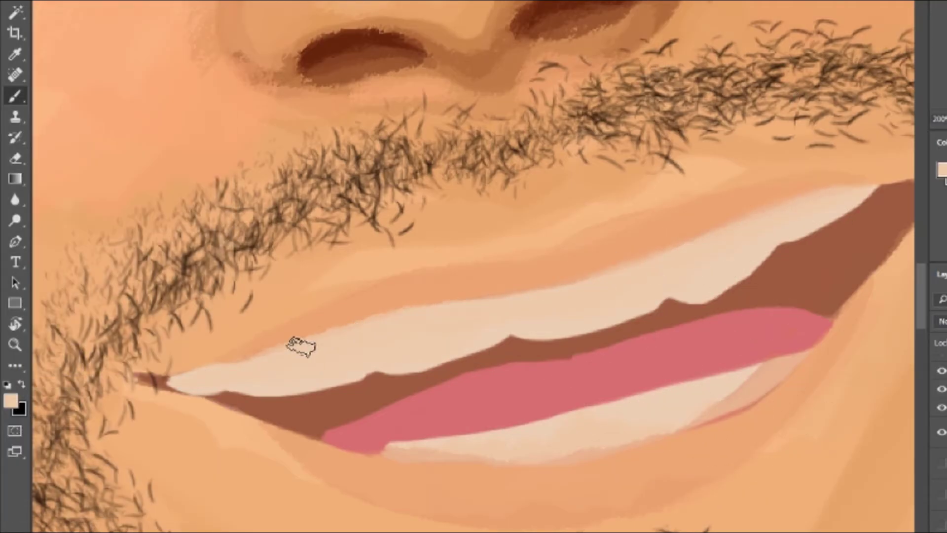
{"action": "mouse_move", "coordinate": [782, 375]}
{"action": "left_mouse_down"}
{"action": "mouse_move", "coordinate": [758, 374]}
{"action": "mouse_move", "coordinate": [783, 362]}
{"action": "mouse_move", "coordinate": [683, 425]}
{"action": "mouse_move", "coordinate": [584, 442]}
{"action": "left_mouse_up"}
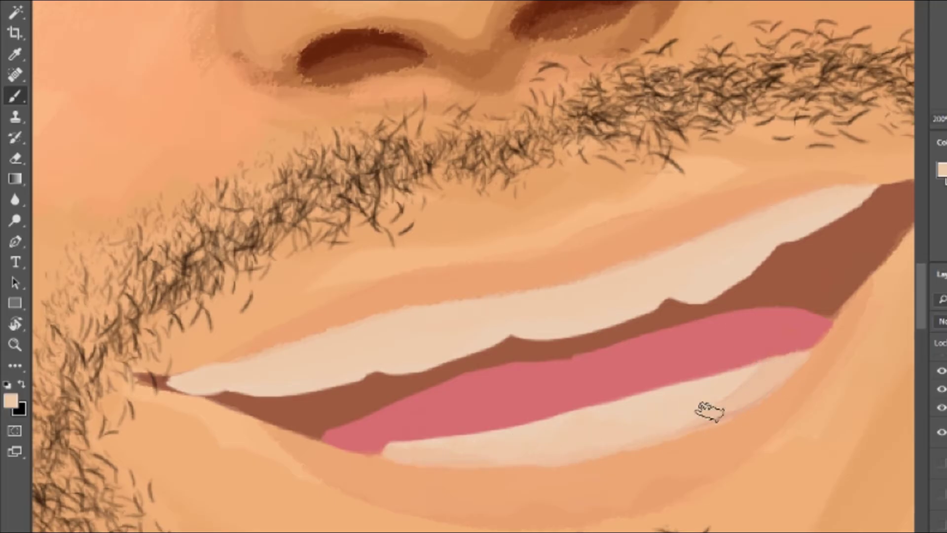
Shade the mouth cavity between the upper teeth and the tongue with darker brown.
{"action": "left_click", "coordinate": [684, 320], "text": "alt"}
{"action": "mouse_move", "coordinate": [849, 228]}
{"action": "left_mouse_down"}
{"action": "mouse_move", "coordinate": [736, 298]}
{"action": "mouse_move", "coordinate": [347, 408]}
{"action": "left_mouse_up"}
{"action": "left_click_drag", "start_coordinate": [785, 269], "coordinate": [372, 402]}
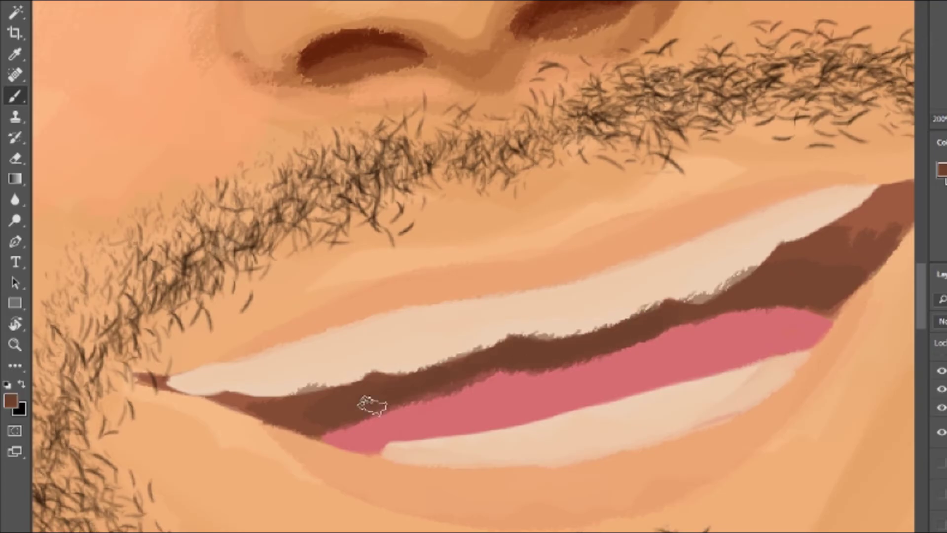
{"action": "left_click_drag", "start_coordinate": [908, 204], "coordinate": [642, 337]}
{"action": "key", "text": "ctrl+0"}
{"action": "key", "text": "ctrl+plus"}
{"action": "key", "text": "ctrl+plus"}
{"action": "key", "text": "ctrl+plus"}
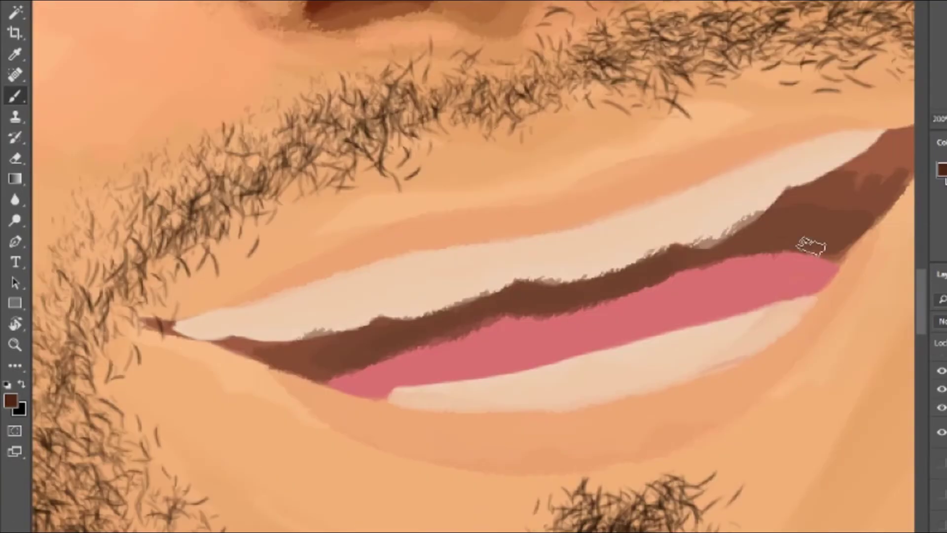
{"action": "left_click_drag", "start_coordinate": [810, 247], "coordinate": [676, 323]}
{"action": "mouse_move", "coordinate": [646, 291]}
{"action": "left_mouse_down"}
{"action": "mouse_move", "coordinate": [518, 343]}
{"action": "mouse_move", "coordinate": [356, 381]}
{"action": "left_mouse_up"}
{"action": "left_click_drag", "start_coordinate": [698, 240], "coordinate": [496, 318]}
Paint greyish divisions between the upper teeth and soft shading along their lower edges.
{"action": "key", "text": "ctrl+plus"}
{"action": "left_click_drag", "start_coordinate": [721, 247], "coordinate": [751, 257]}
{"action": "key", "text": "ctrl+plus"}
{"action": "key", "text": "ctrl+plus"}
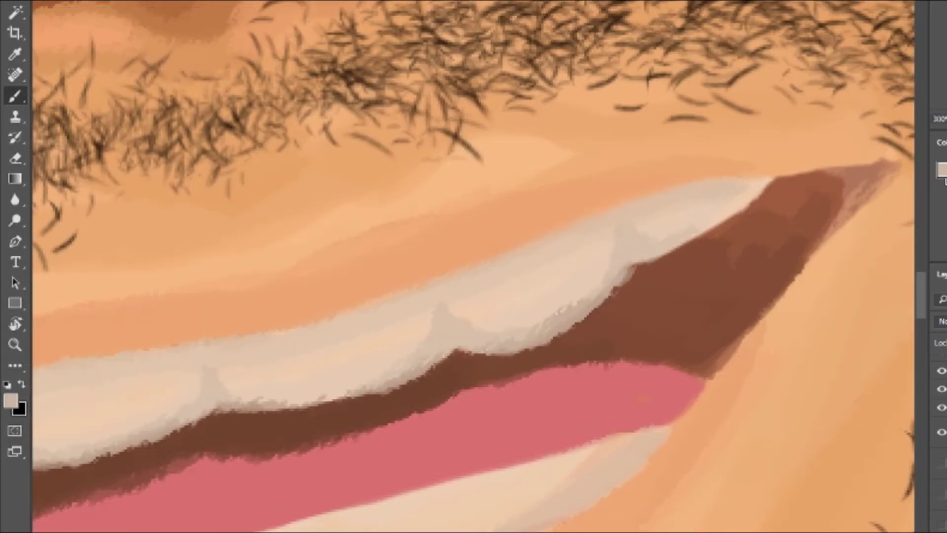
{"action": "left_click_drag", "start_coordinate": [440, 318], "coordinate": [512, 340]}
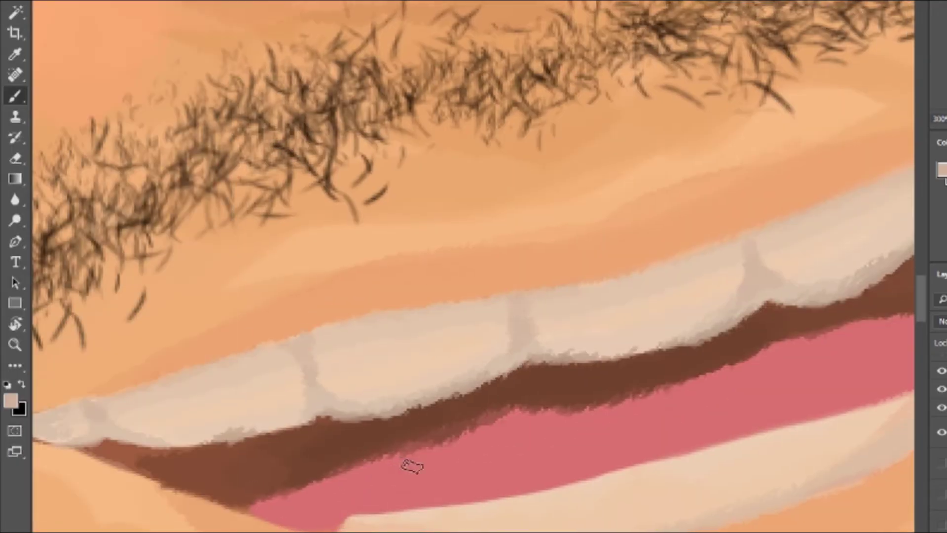
Shade the upper teeth greyish along the lip and lighten the middle of each tooth with cream.
{"action": "key", "text": "ctrl+0"}
{"action": "key", "text": "ctrl+plus"}
{"action": "key", "text": "ctrl+plus"}
{"action": "key", "text": "ctrl+plus"}
{"action": "key", "text": "ctrl+plus"}
{"action": "mouse_move", "coordinate": [784, 271]}
{"action": "left_mouse_down"}
{"action": "mouse_move", "coordinate": [738, 281]}
{"action": "mouse_move", "coordinate": [572, 354]}
{"action": "mouse_move", "coordinate": [439, 370]}
{"action": "mouse_move", "coordinate": [255, 434]}
{"action": "left_mouse_up"}
{"action": "key", "text": "ctrl+0"}
{"action": "key", "text": "ctrl+plus"}
{"action": "key", "text": "ctrl+plus"}
{"action": "key", "text": "ctrl+plus"}
{"action": "key", "text": "ctrl+plus"}
{"action": "key", "text": "ctrl+plus"}
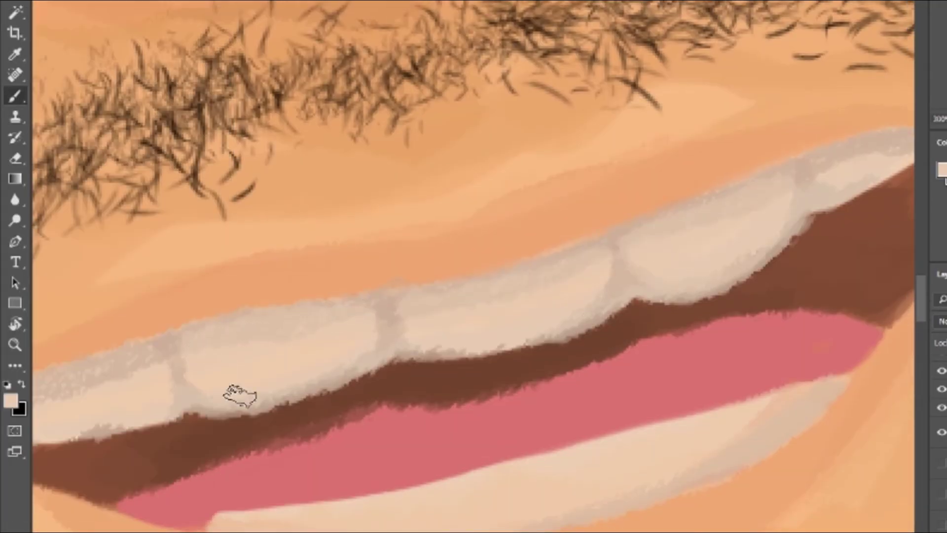
{"action": "left_click_drag", "start_coordinate": [238, 393], "coordinate": [385, 324]}
Paint greyish divisions between the lower teeth.
{"action": "mouse_move", "coordinate": [730, 268]}
{"action": "left_mouse_down"}
{"action": "mouse_move", "coordinate": [575, 408]}
{"action": "mouse_move", "coordinate": [449, 422]}
{"action": "mouse_move", "coordinate": [487, 360]}
{"action": "left_mouse_up"}
{"action": "key", "text": "ctrl+plus"}
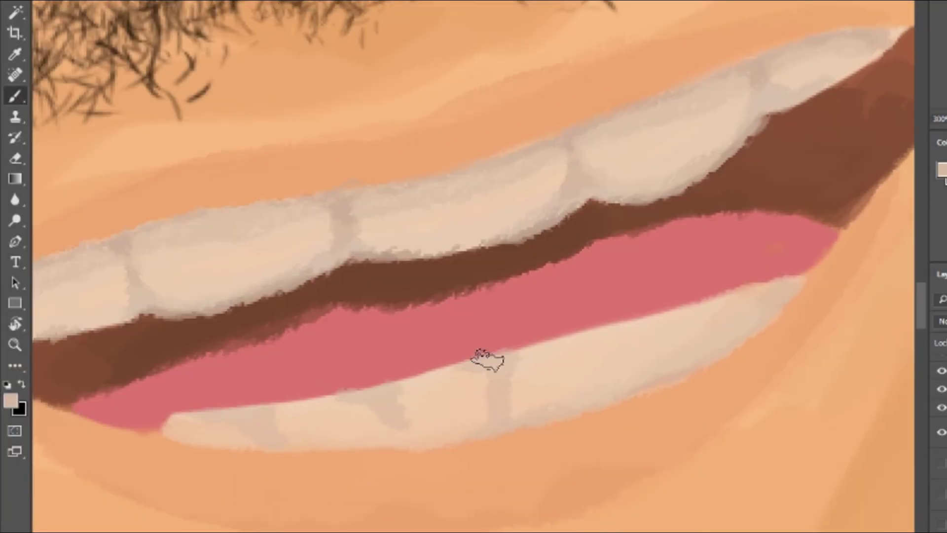
{"action": "left_click_drag", "start_coordinate": [585, 392], "coordinate": [604, 333]}
{"action": "left_click_drag", "start_coordinate": [688, 351], "coordinate": [684, 310]}
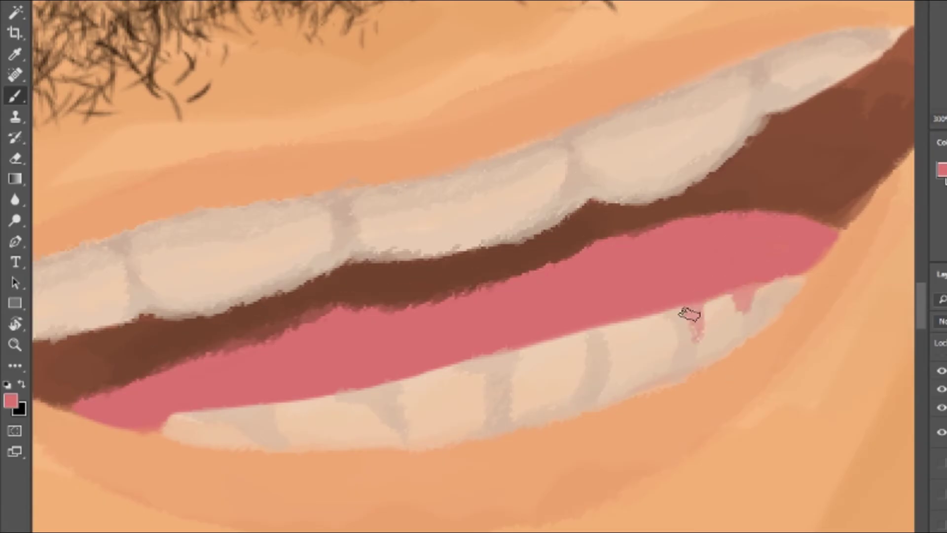
Add small pink notches from the tongue into the gaps between the lower teeth.
{"action": "left_click_drag", "start_coordinate": [513, 340], "coordinate": [511, 358]}
{"action": "left_click_drag", "start_coordinate": [689, 308], "coordinate": [691, 346]}
{"action": "scroll", "coordinate": [742, 391], "scroll_direction": "down", "scroll_amount": 3}
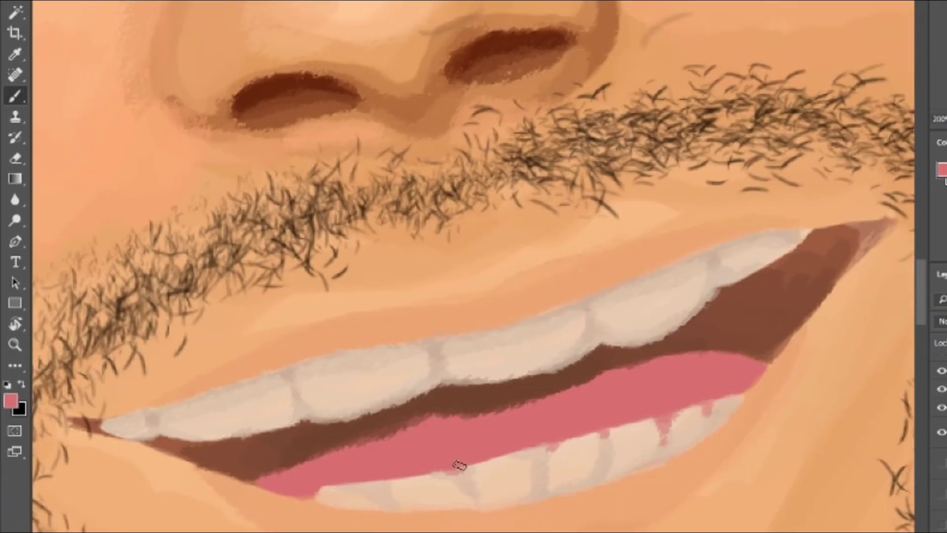
{"action": "scroll", "coordinate": [619, 293], "scroll_direction": "down", "scroll_amount": 3}
{"action": "scroll", "coordinate": [619, 293], "scroll_direction": "up", "scroll_amount": 3}
Tint the lips around the teeth with a pinkish peach tone.
{"action": "left_click", "coordinate": [620, 293], "text": "alt"}
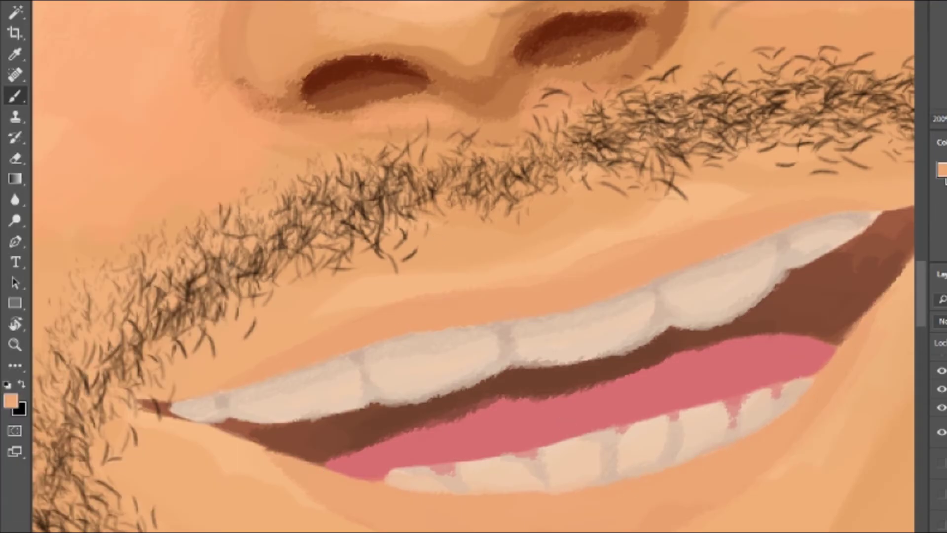
{"action": "left_click", "coordinate": [10, 400]}
{"action": "key", "text": "Escape"}
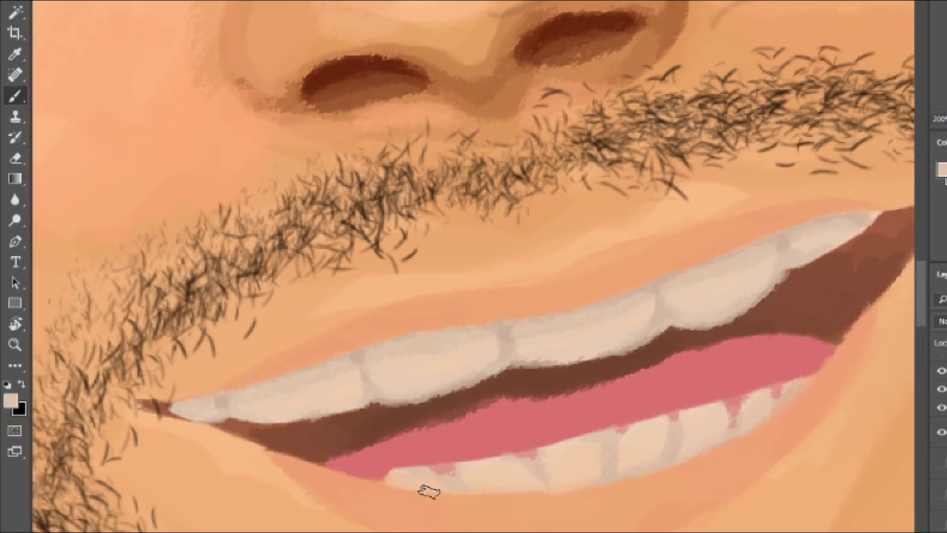
Shade both ends of the tongue in darker pink, lighten its middle, and refine its upper edge with the cavity's brown.
{"action": "left_click", "coordinate": [535, 406], "text": "alt"}
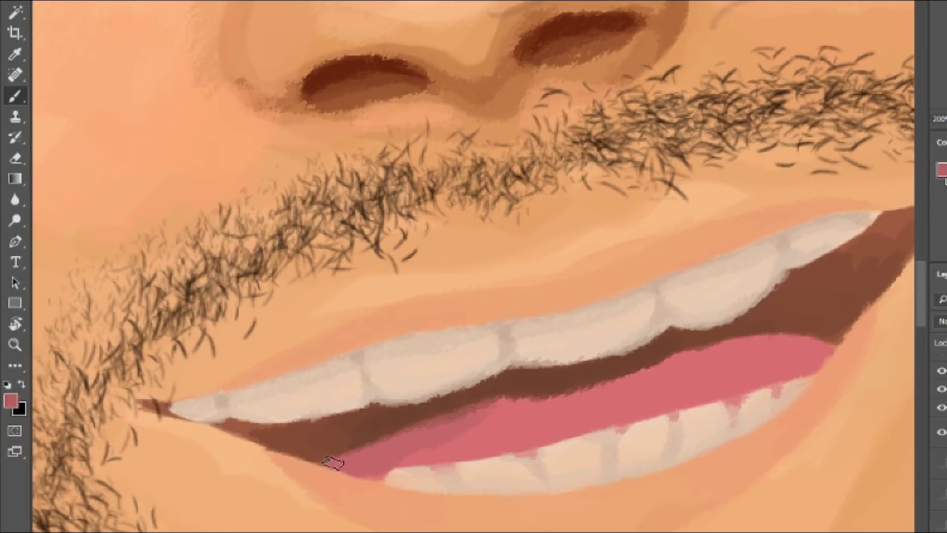
{"action": "mouse_move", "coordinate": [637, 384]}
{"action": "left_mouse_down"}
{"action": "mouse_move", "coordinate": [738, 344]}
{"action": "mouse_move", "coordinate": [715, 393]}
{"action": "mouse_move", "coordinate": [691, 350]}
{"action": "left_mouse_up"}
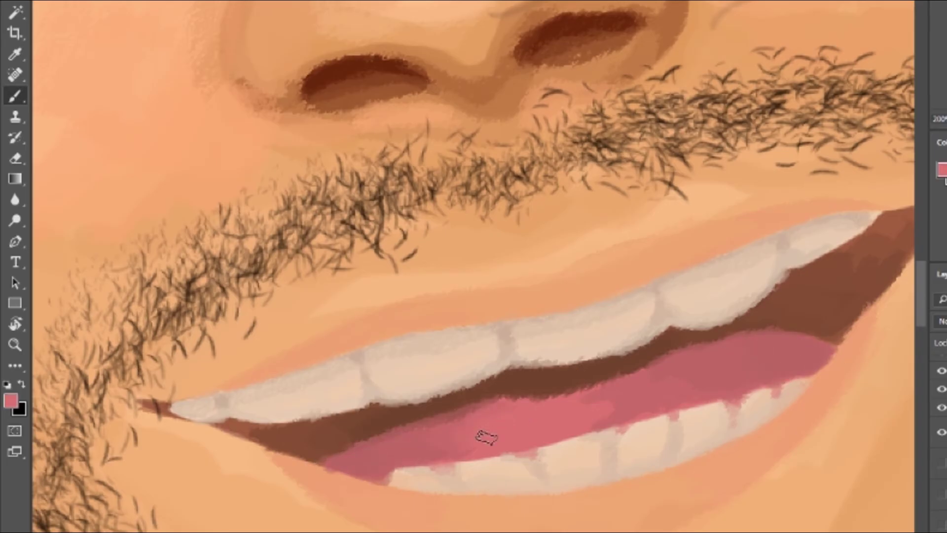
{"action": "left_click_drag", "start_coordinate": [486, 437], "coordinate": [419, 409]}
{"action": "left_click", "coordinate": [523, 394], "text": "alt"}
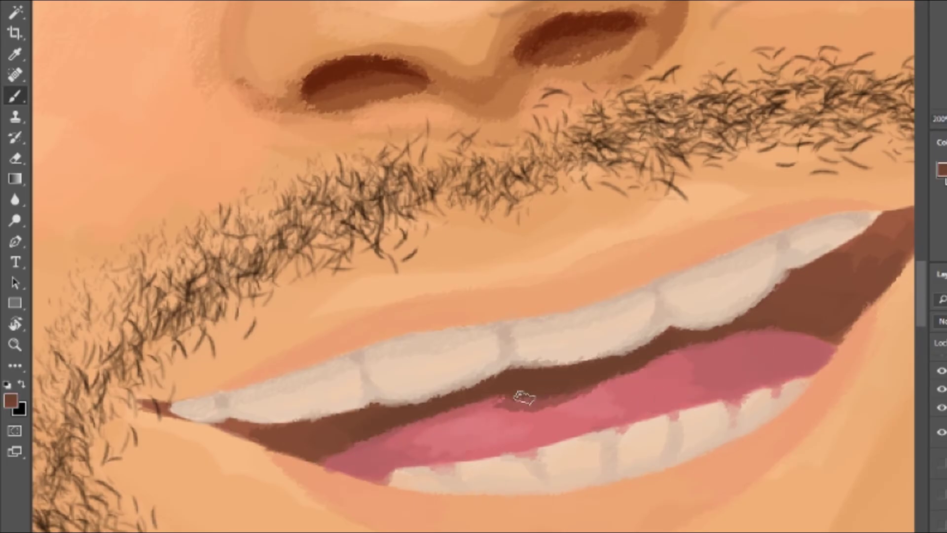
Examine the whole portrait and close-ups of the face, neck, collar and shoulder for areas needing cleanup.
{"action": "scroll", "coordinate": [473, 267], "scroll_direction": "down", "scroll_amount": 5}
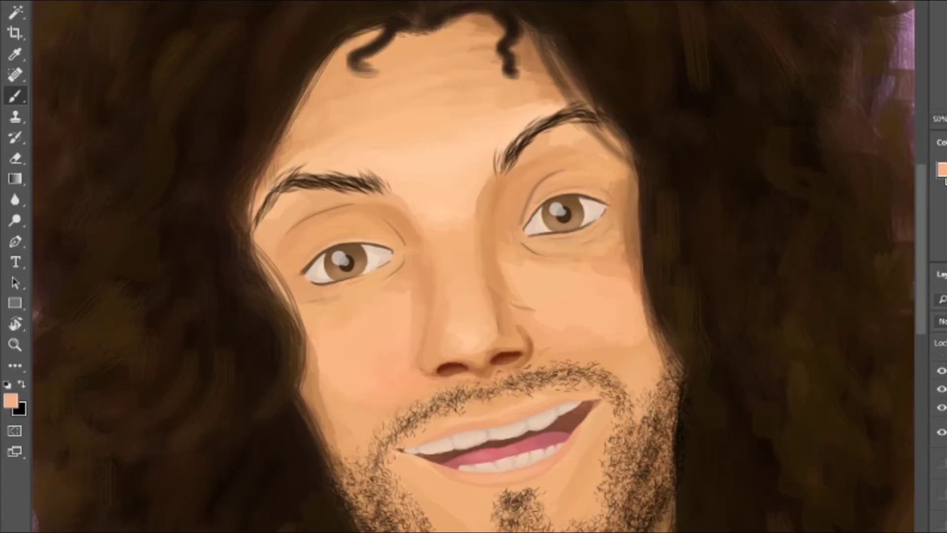
{"action": "scroll", "coordinate": [658, 306], "scroll_direction": "up", "scroll_amount": 5}
{"action": "scroll", "coordinate": [792, 302], "scroll_direction": "down", "scroll_amount": 5}
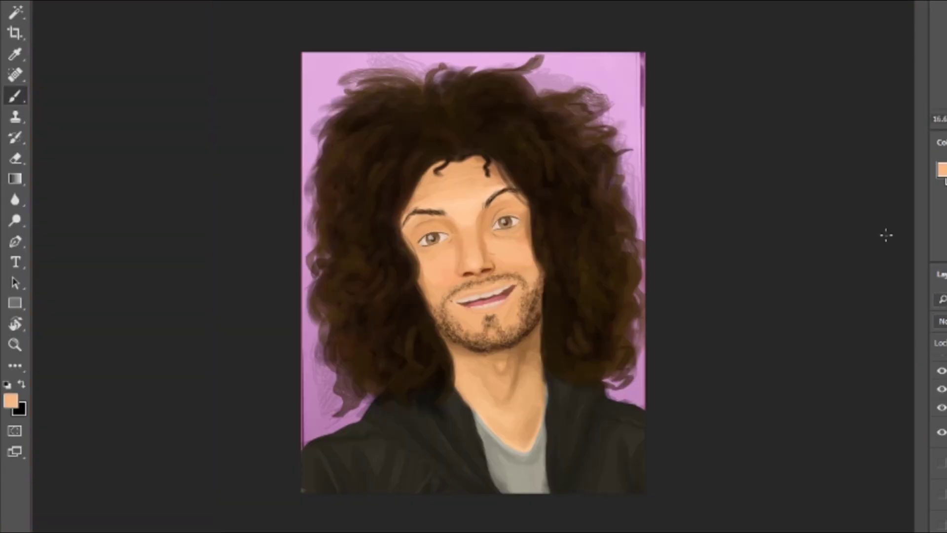
{"action": "scroll", "coordinate": [693, 395], "scroll_direction": "up", "scroll_amount": 5}
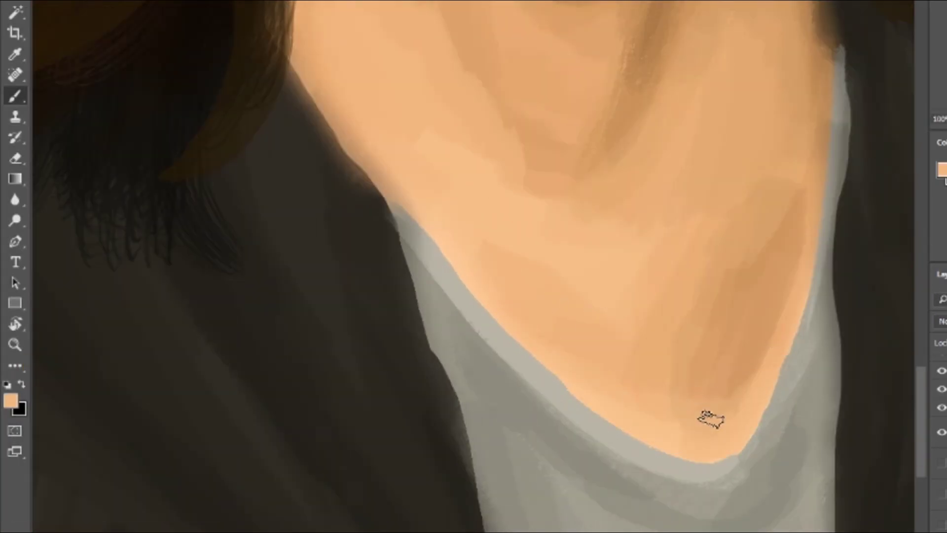
{"action": "scroll", "coordinate": [799, 338], "scroll_direction": "down", "scroll_amount": 5}
{"action": "scroll", "coordinate": [474, 266], "scroll_direction": "up", "scroll_amount": 5}
{"action": "scroll", "coordinate": [636, 380], "scroll_direction": "up", "scroll_amount": 3}
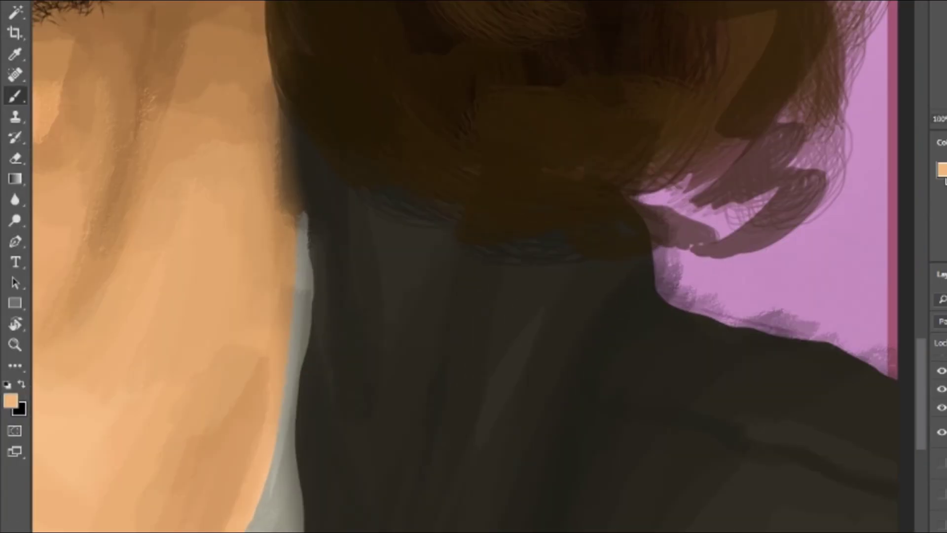
{"action": "key", "text": "Return"}
{"action": "scroll", "coordinate": [783, 146], "scroll_direction": "down", "scroll_amount": 5}
{"action": "scroll", "coordinate": [474, 266], "scroll_direction": "up", "scroll_amount": 5}
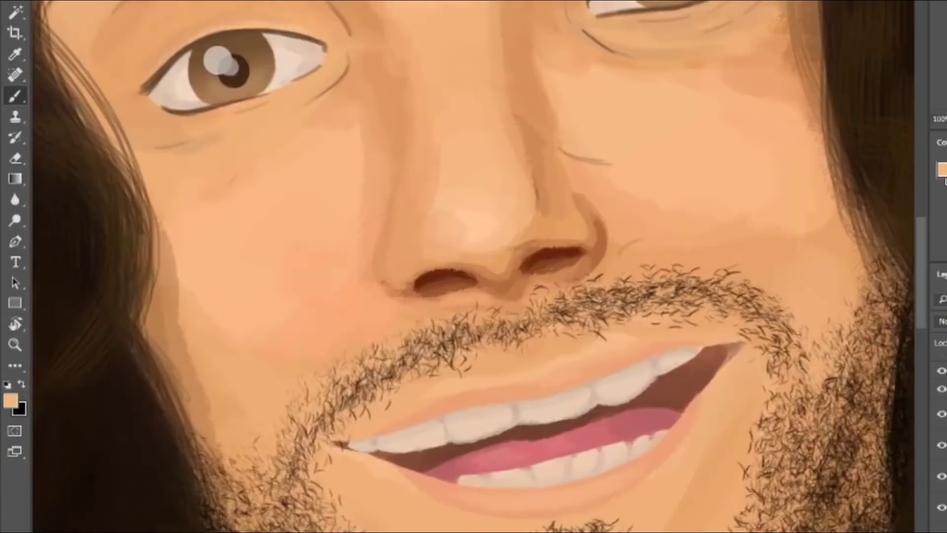
Clean up the dark smudges along the jacket's shoulder edges against the pink background.
{"action": "scroll", "coordinate": [688, 218], "scroll_direction": "down", "scroll_amount": 5}
{"action": "scroll", "coordinate": [688, 217], "scroll_direction": "up", "scroll_amount": 5}
{"action": "scroll", "coordinate": [688, 218], "scroll_direction": "down", "scroll_amount": 5}
{"action": "scroll", "coordinate": [603, 286], "scroll_direction": "up", "scroll_amount": 5}
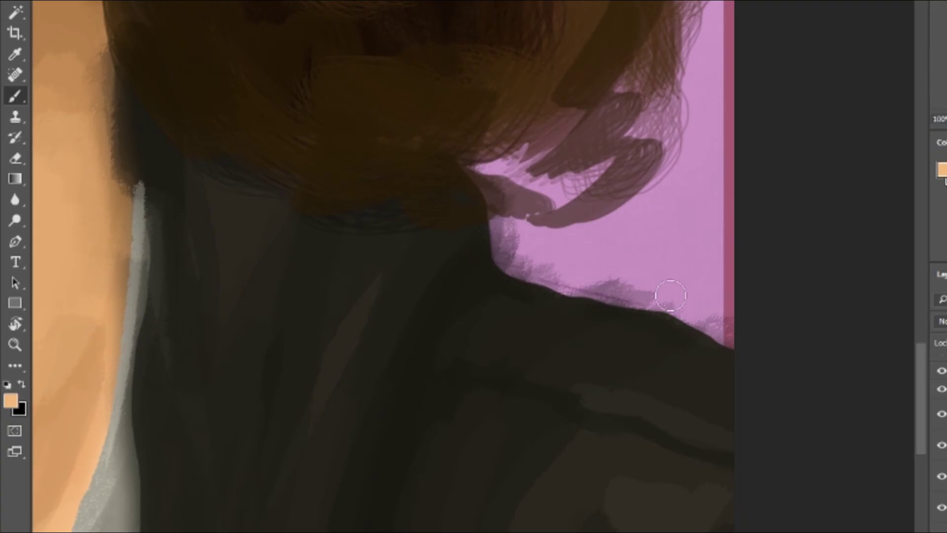
{"action": "mouse_move", "coordinate": [624, 288]}
{"action": "left_mouse_down"}
{"action": "mouse_move", "coordinate": [498, 250]}
{"action": "mouse_move", "coordinate": [656, 292]}
{"action": "left_mouse_up"}
{"action": "key", "text": "ctrl+shift+h"}
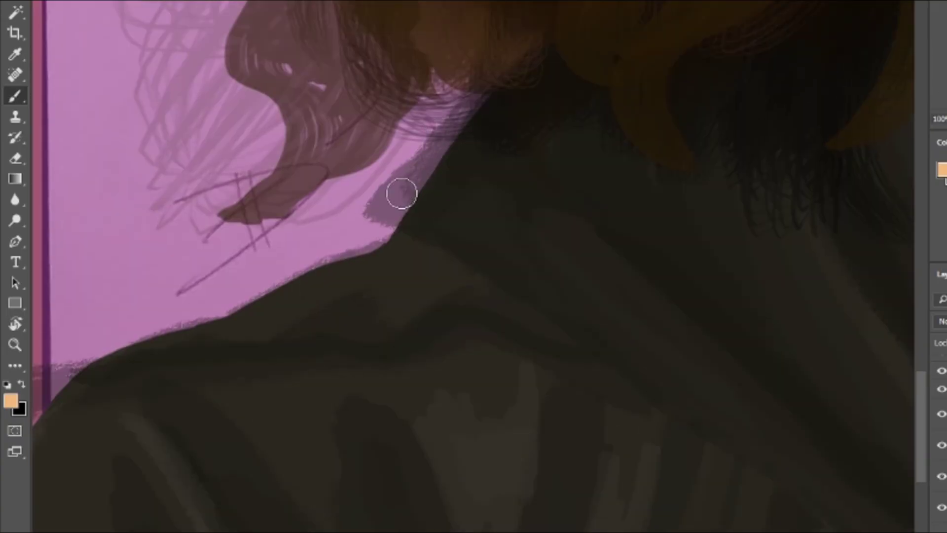
{"action": "left_click_drag", "start_coordinate": [400, 194], "coordinate": [459, 103]}
{"action": "left_click_drag", "start_coordinate": [179, 472], "coordinate": [377, 423]}
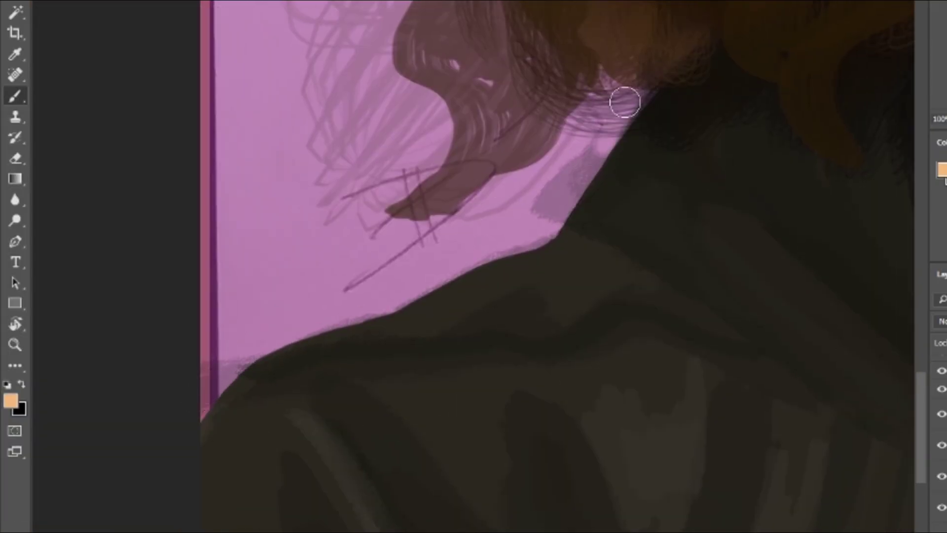
Compare the full portrait with one of its layers hidden and shown.
{"action": "key", "text": "ctrl+minus"}
{"action": "key", "text": "ctrl+minus"}
{"action": "key", "text": "ctrl+minus"}
{"action": "key", "text": "ctrl+minus"}
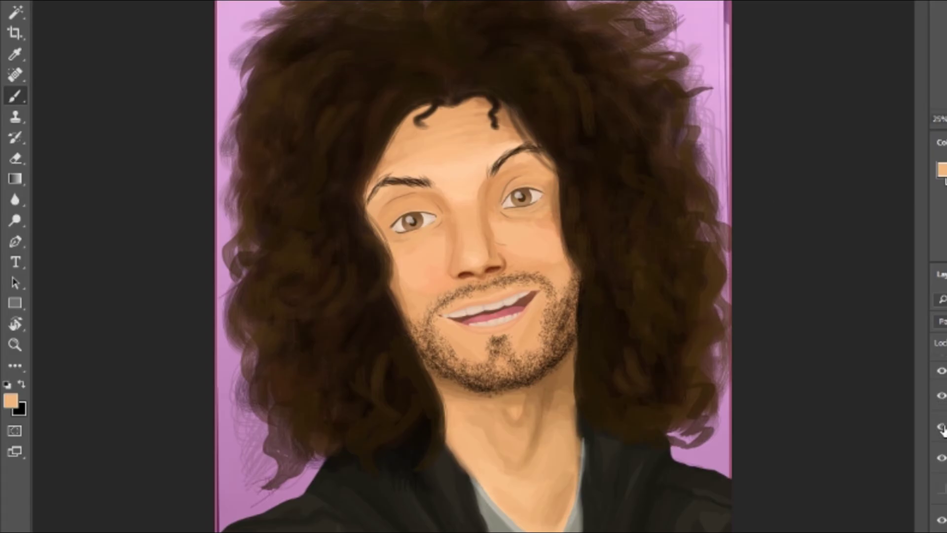
{"action": "left_click", "coordinate": [941, 428]}
{"action": "left_click", "coordinate": [941, 428]}
Paint translucent dark brown strands into the gap in the upper hair outline over the pink background.
{"action": "key", "text": "ctrl+plus"}
{"action": "key", "text": "ctrl+plus"}
{"action": "key", "text": "ctrl+plus"}
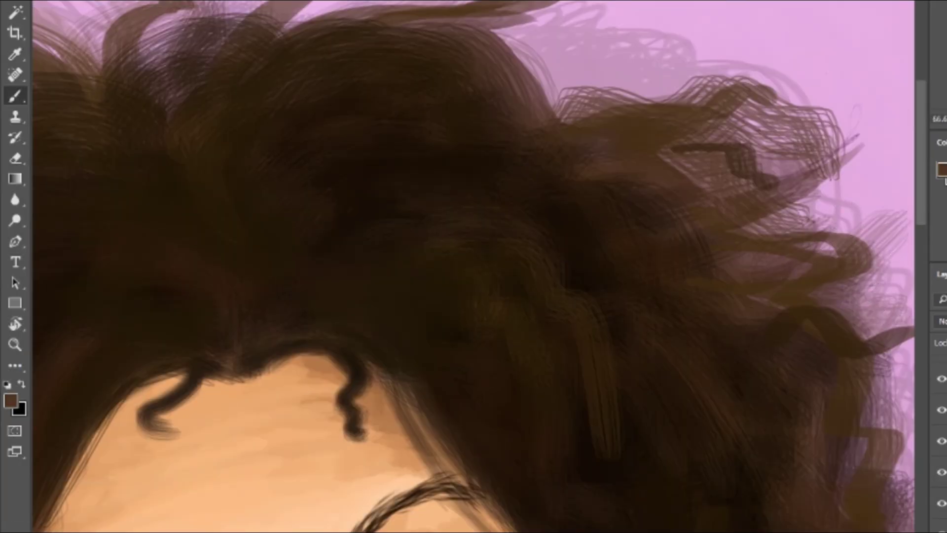
{"action": "left_click_drag", "start_coordinate": [532, 109], "coordinate": [676, 44]}
{"action": "left_click_drag", "start_coordinate": [508, 89], "coordinate": [700, 20]}
{"action": "left_click_drag", "start_coordinate": [523, 148], "coordinate": [789, 29]}
{"action": "key", "text": "ctrl+alt+z"}
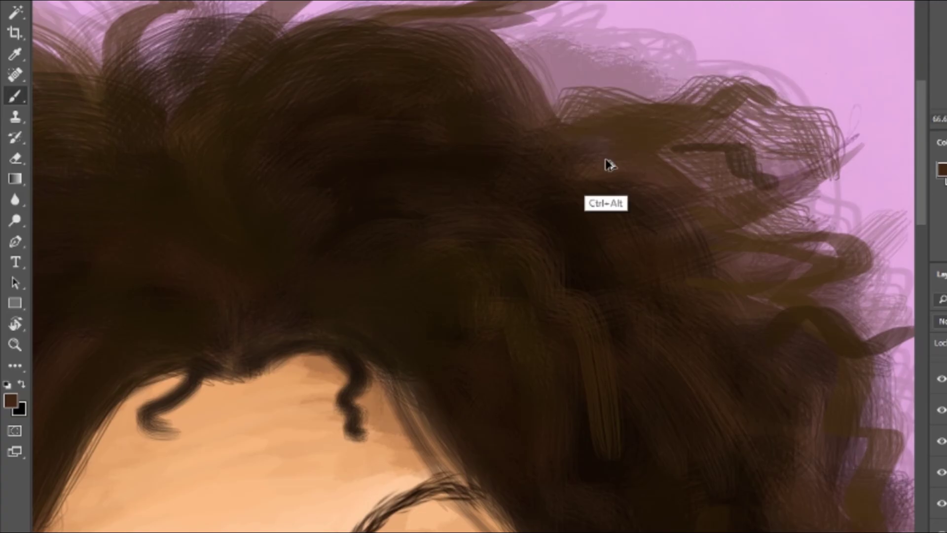
Erase thin curved gaps in the new strands at the upper hair edge and switch back to the brush.
{"action": "key", "text": "ctrl+0"}
{"action": "key", "text": "ctrl+plus"}
{"action": "key", "text": "e"}
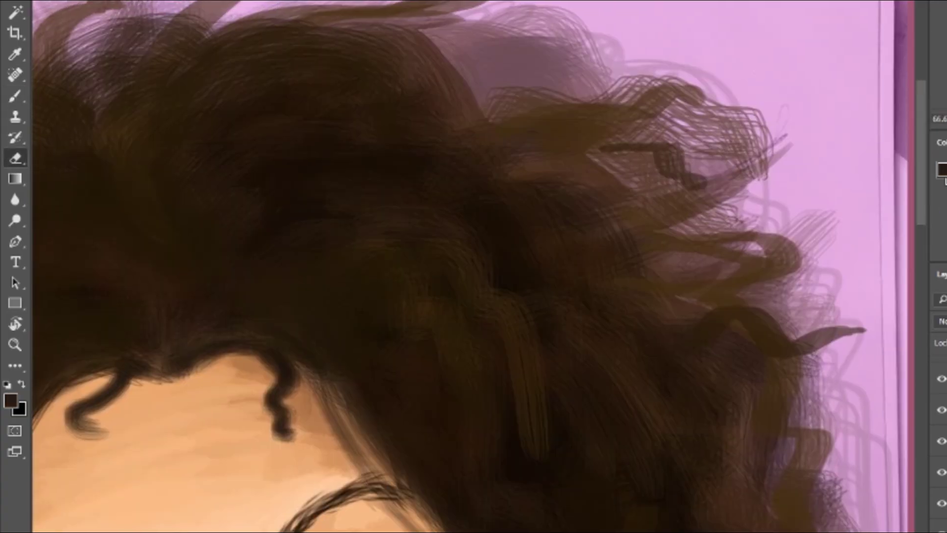
{"action": "key", "text": "ctrl+0"}
{"action": "key", "text": "ctrl+plus"}
{"action": "key", "text": "ctrl+plus"}
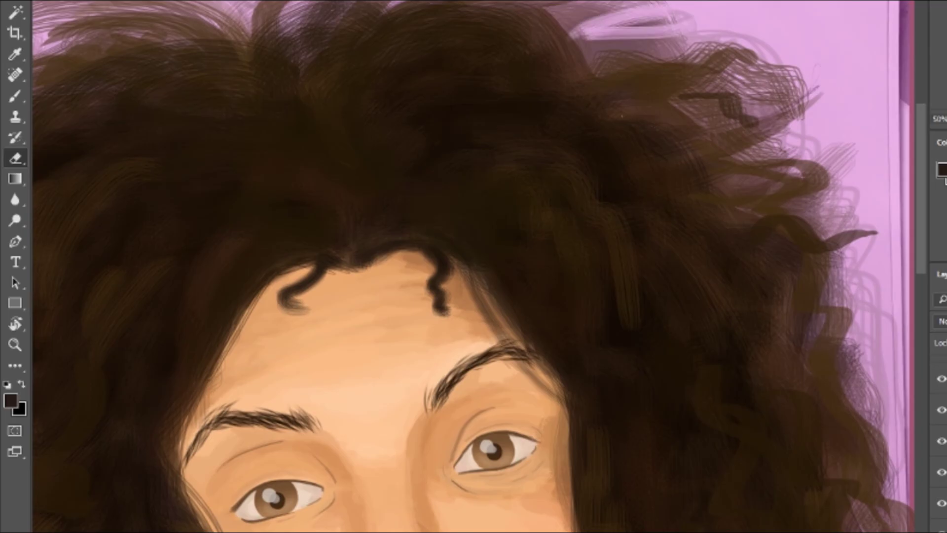
{"action": "key", "text": "b"}
{"action": "key", "text": "ctrl+0"}
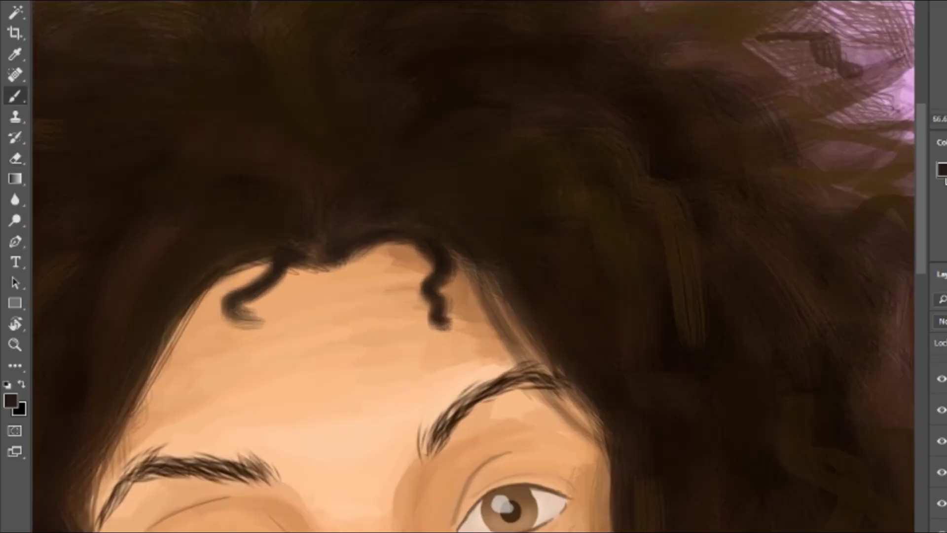